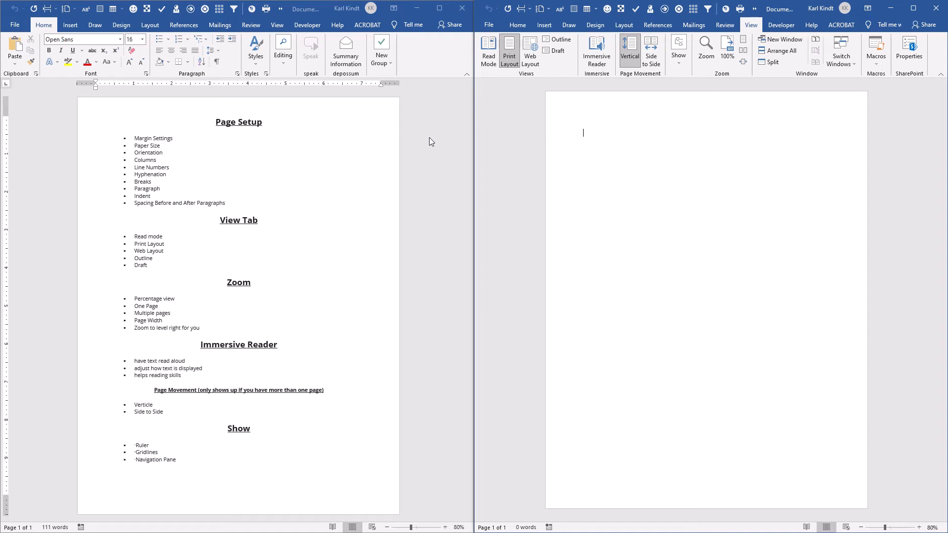
Step: Examine the file options and the commands offered under Home, Insert, Draw, Design and Layout for the blank document
left_click(518, 26)
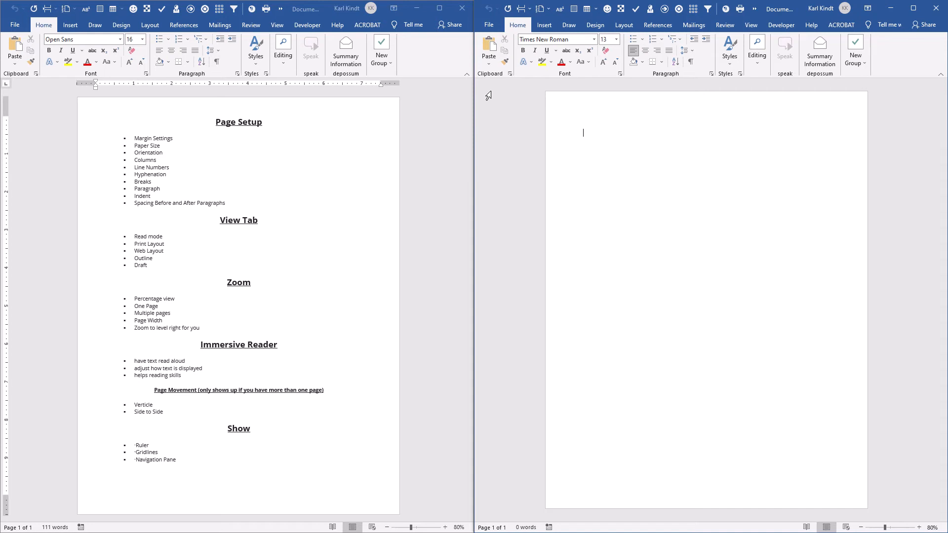
left_click(488, 26)
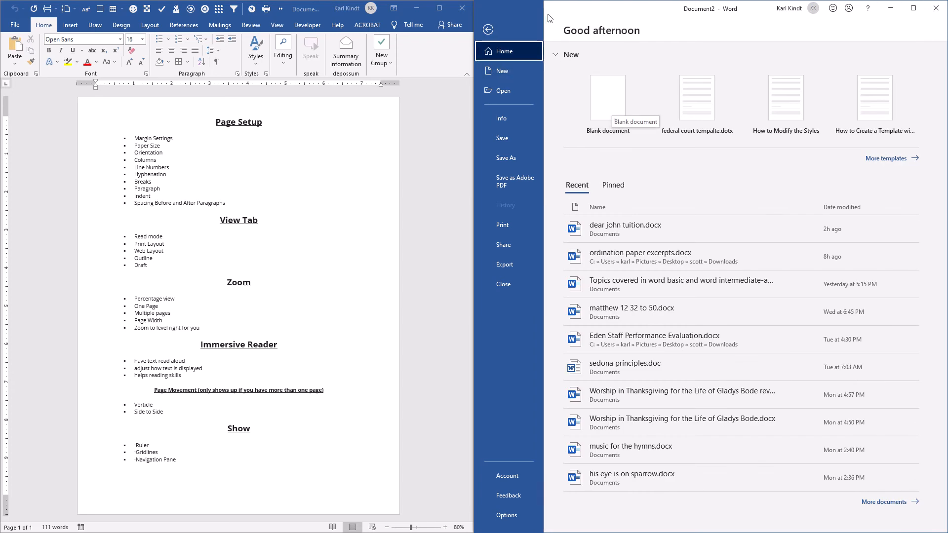
left_click(487, 30)
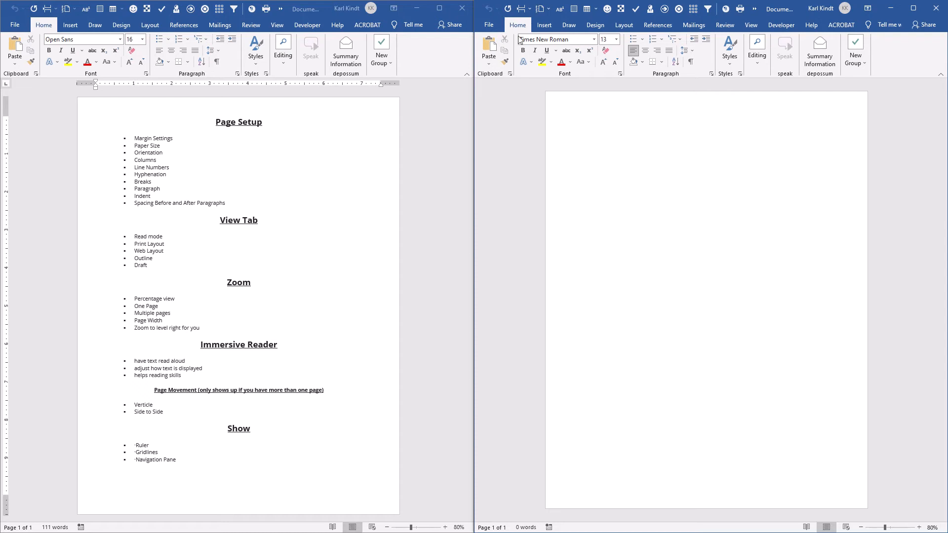
left_click(544, 26)
left_click(568, 25)
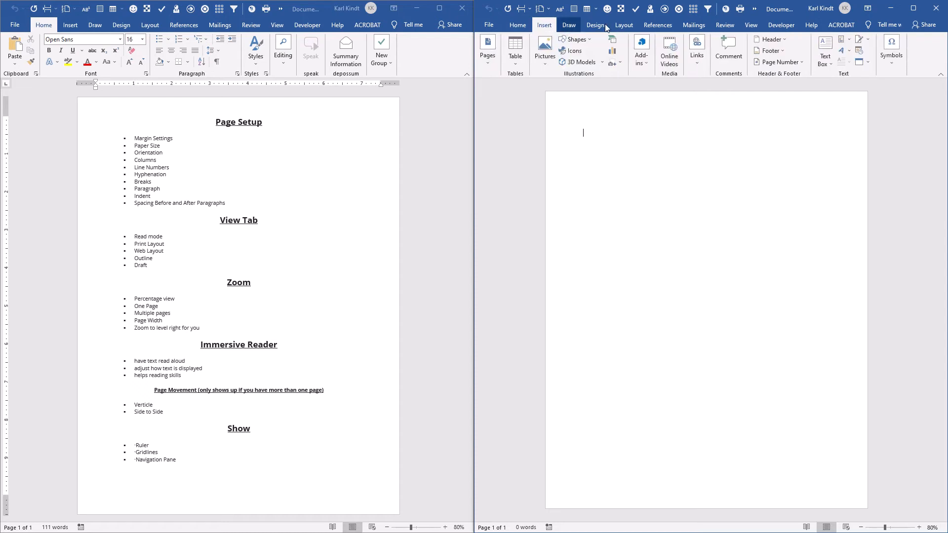
left_click(595, 25)
left_click(624, 26)
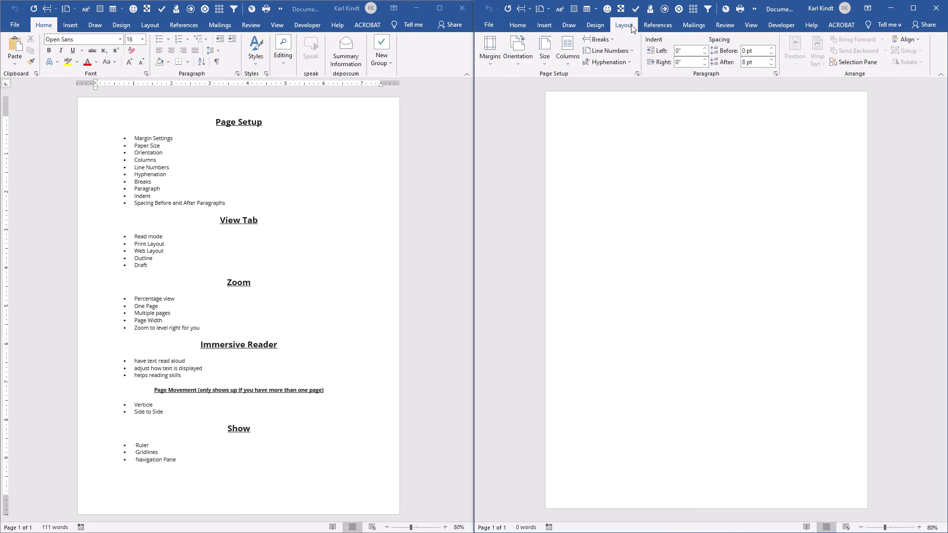
left_click(520, 28)
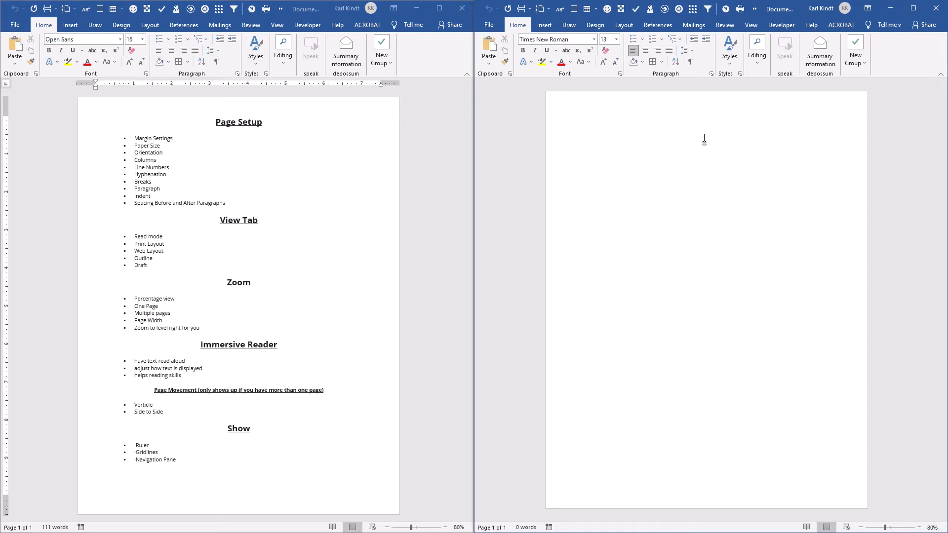
Step: Search the commands for "margin" and review the presets under Adjust Margins without applying any
left_click(887, 25)
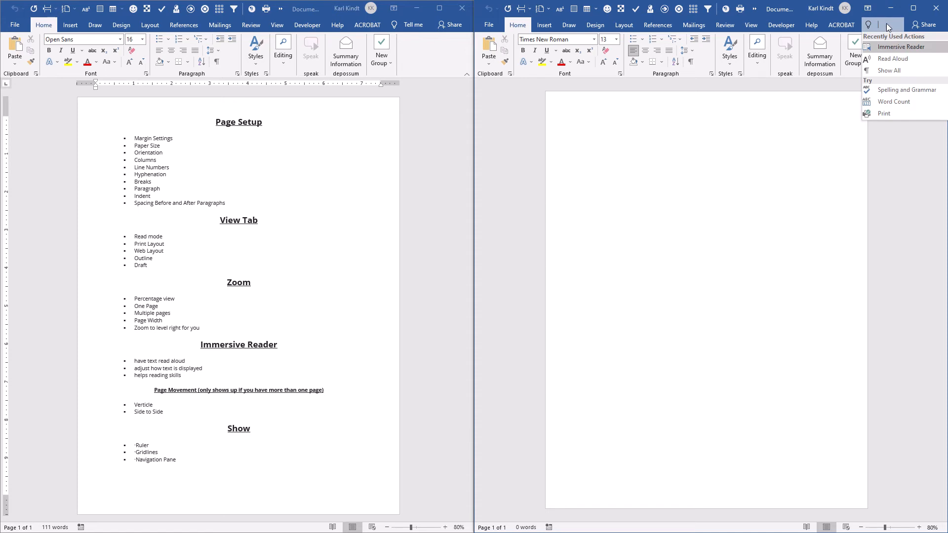
type("margin")
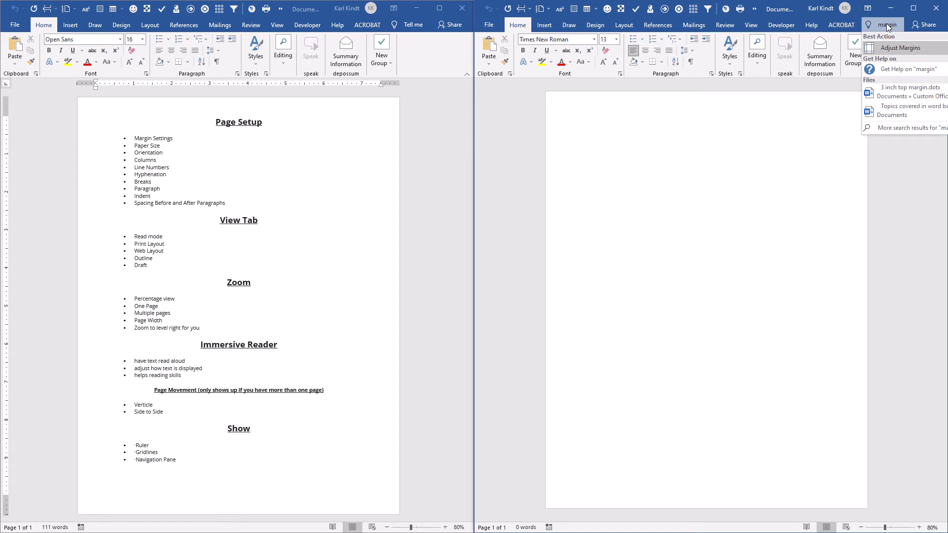
mouse_move(879, 48)
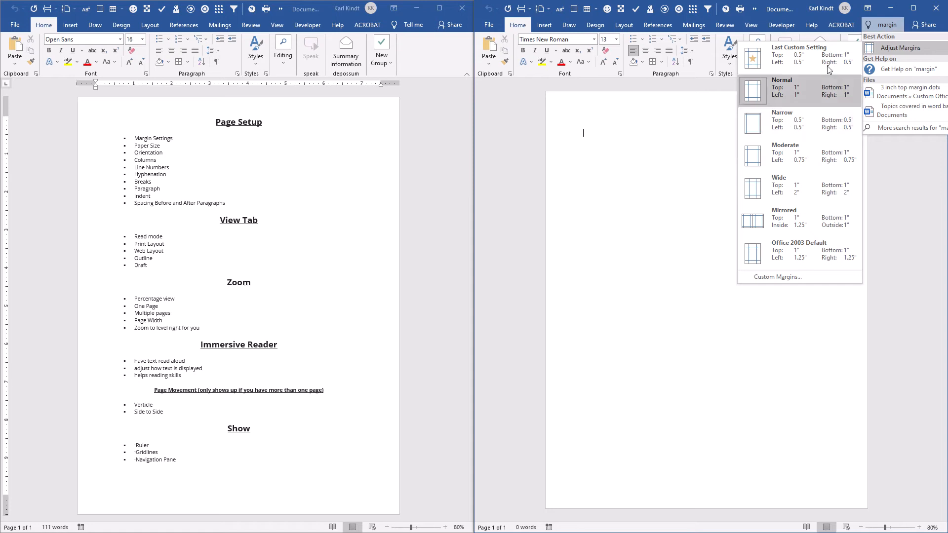
mouse_move(865, 2)
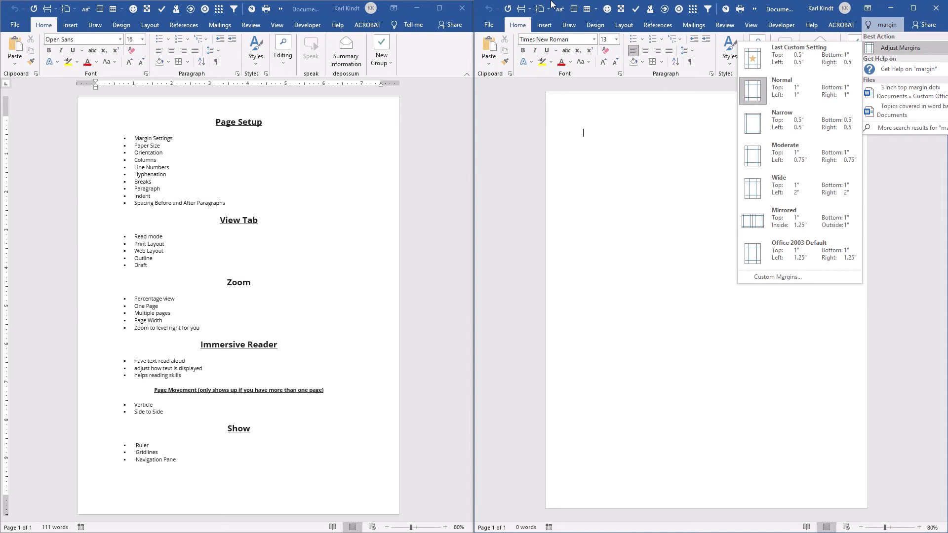
mouse_move(477, 3)
left_click(674, 86)
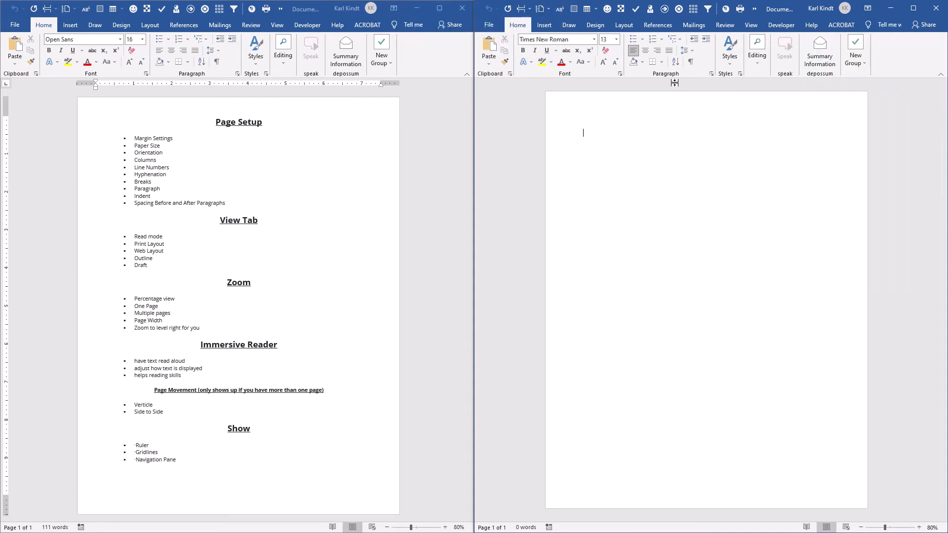
Step: Examine the Insert, Draw, Design, Layout and References commands available for the blank document
left_click(545, 27)
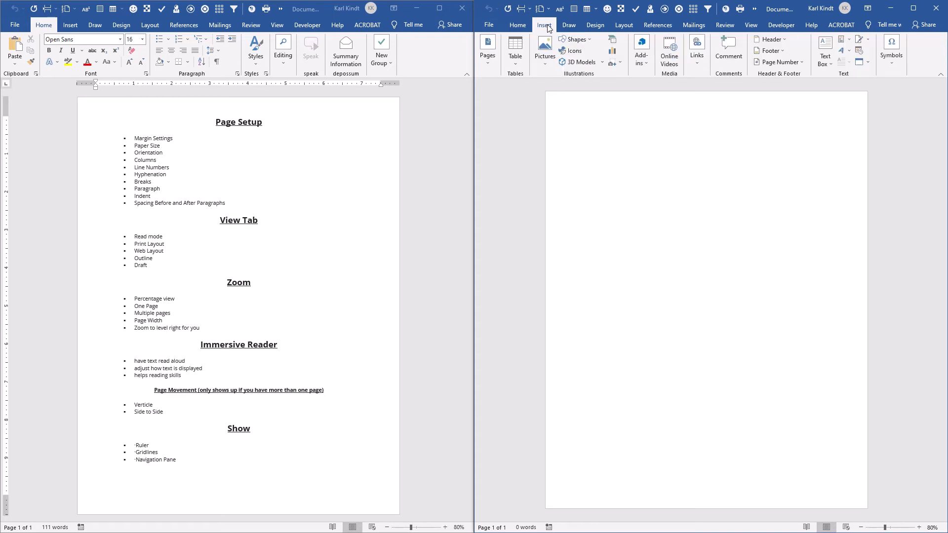
left_click(569, 26)
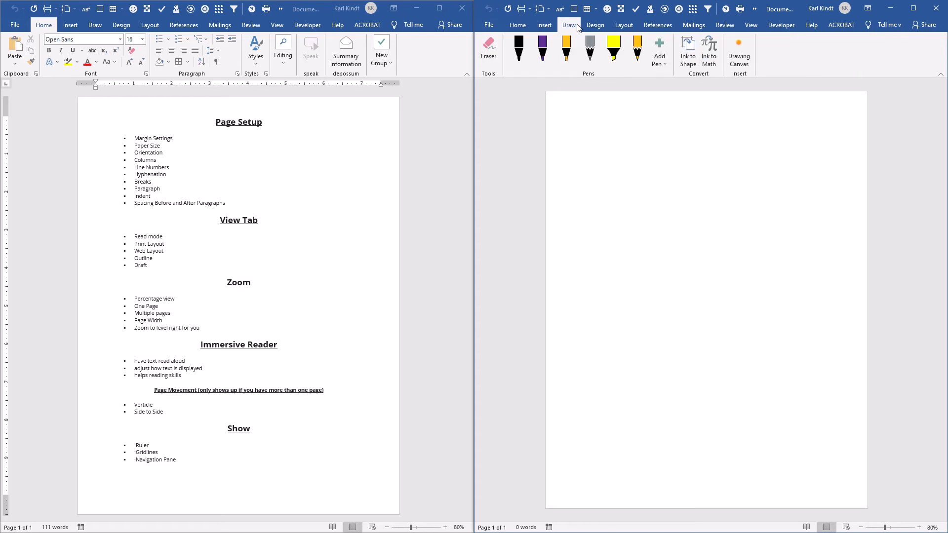
left_click(600, 27)
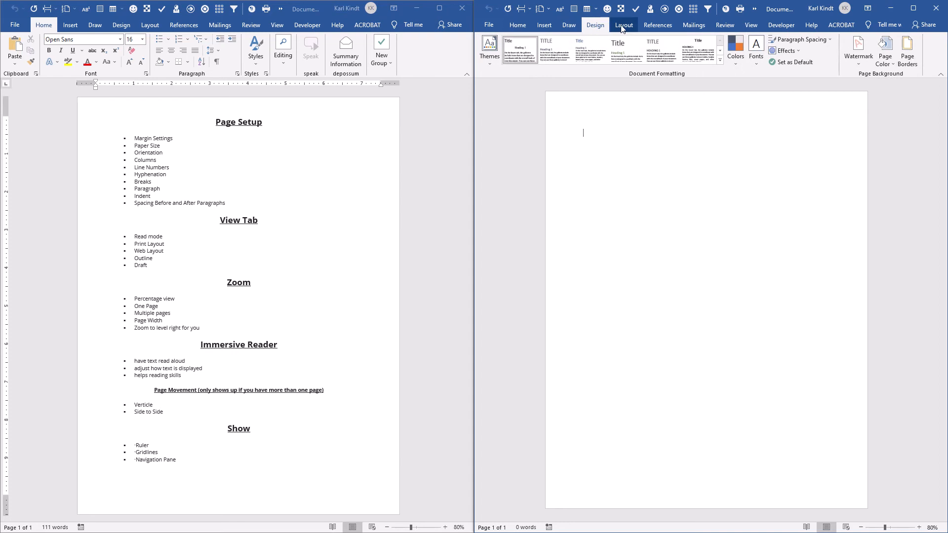
left_click(622, 26)
left_click(654, 28)
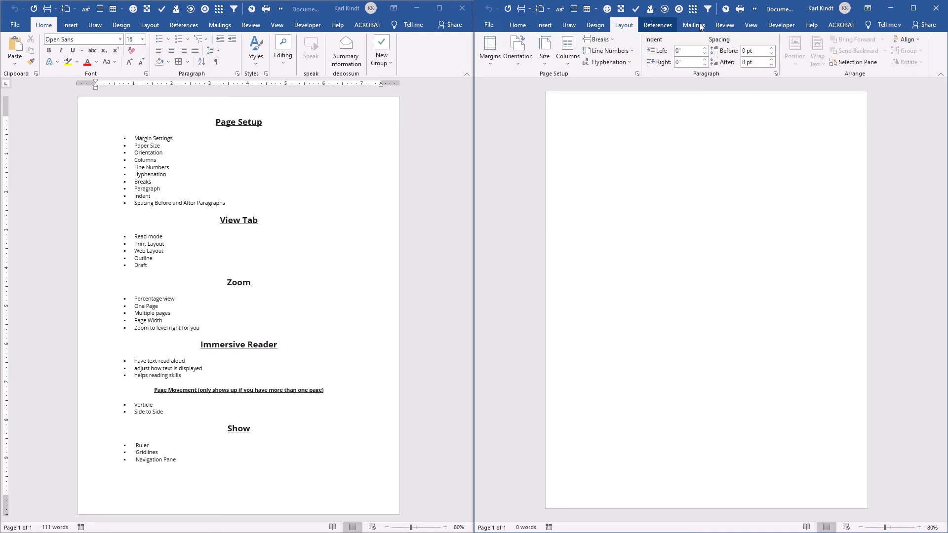
left_click(518, 27)
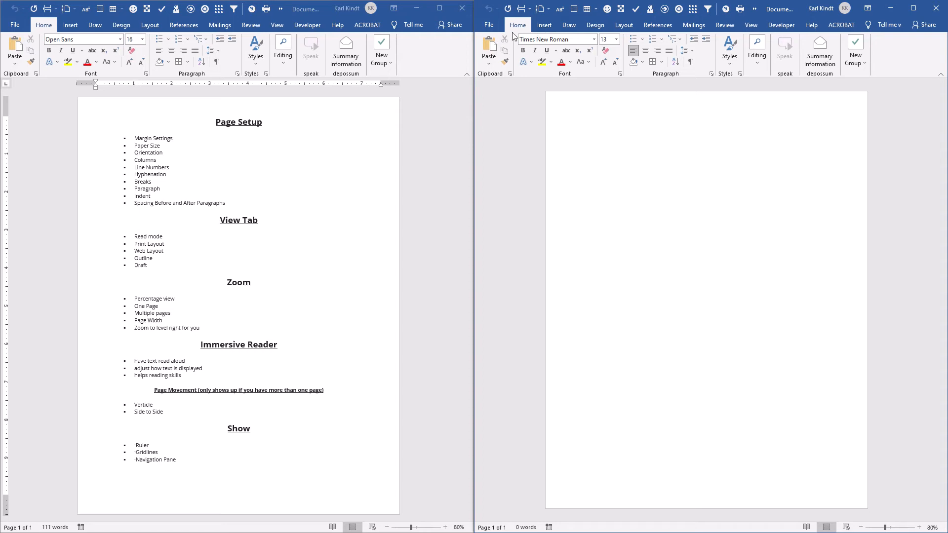
left_click(543, 25)
left_click(569, 25)
left_click(599, 25)
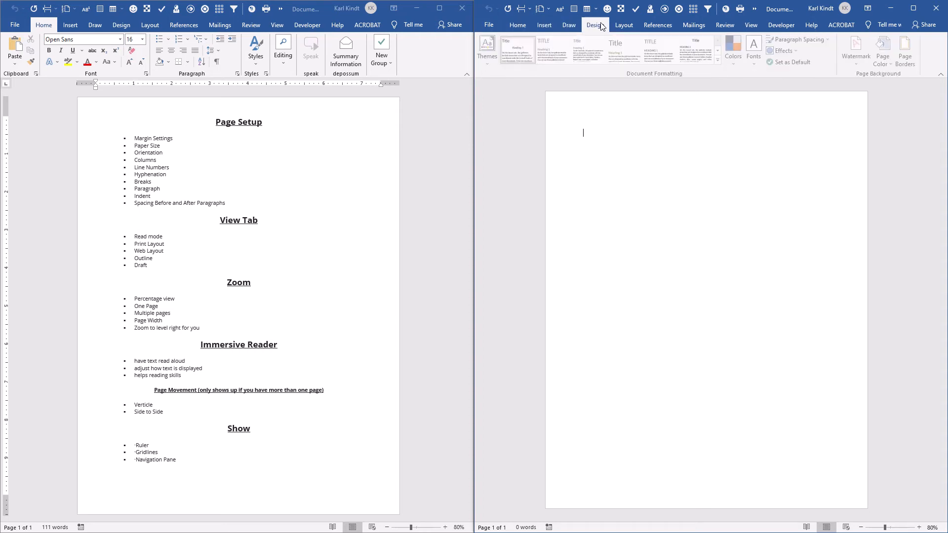
Step: Apply the Narrow margin preset, 0.5" on all sides, to the blank document
left_click(624, 26)
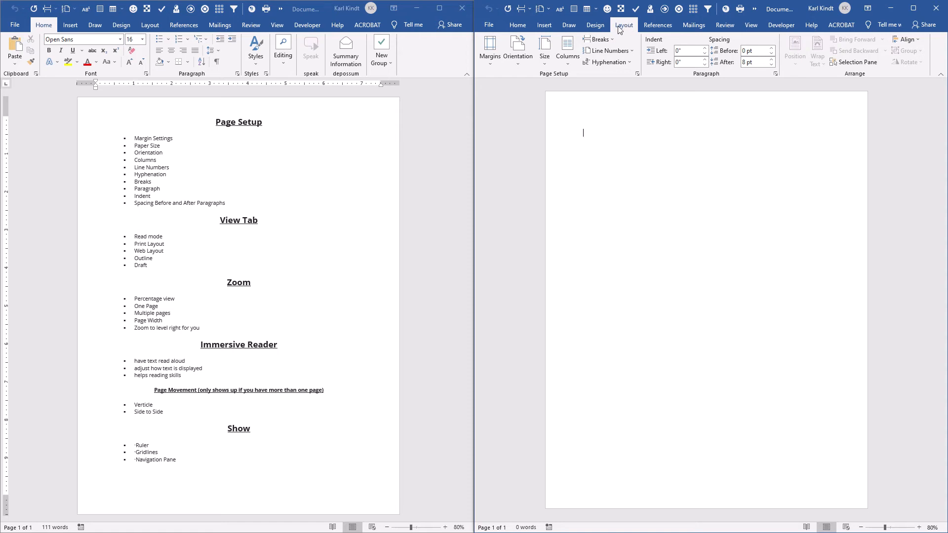
left_click(490, 64)
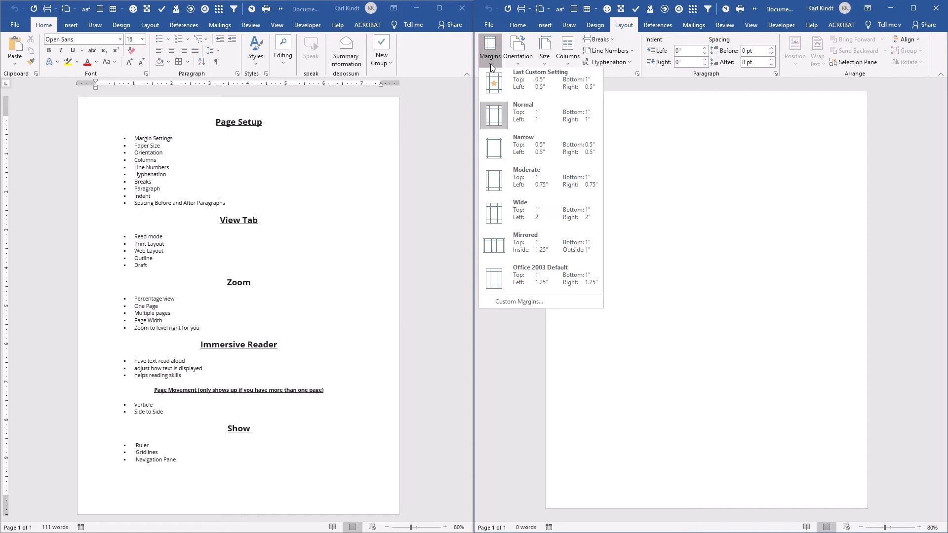
left_click(497, 155)
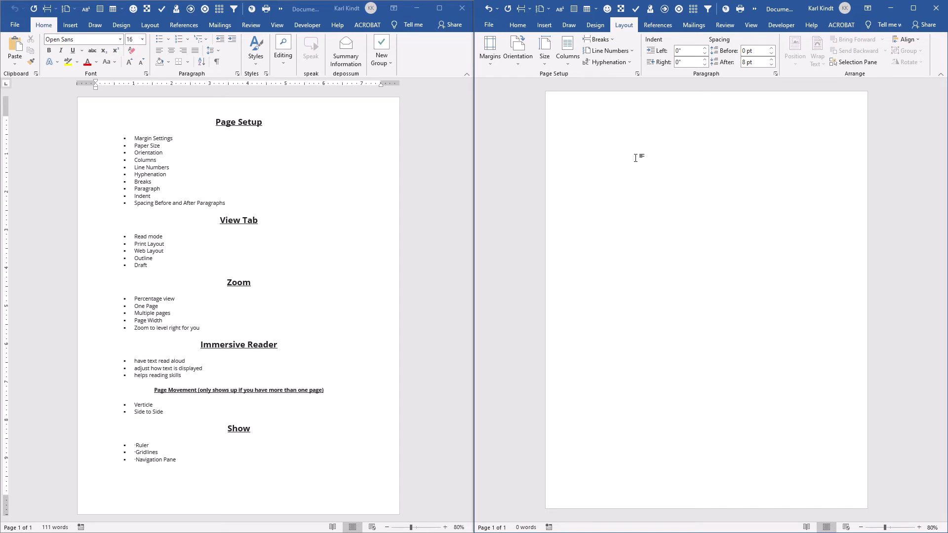
Step: Review the available paper sizes in the full Page Setup options and leave without changing the size
left_click(546, 64)
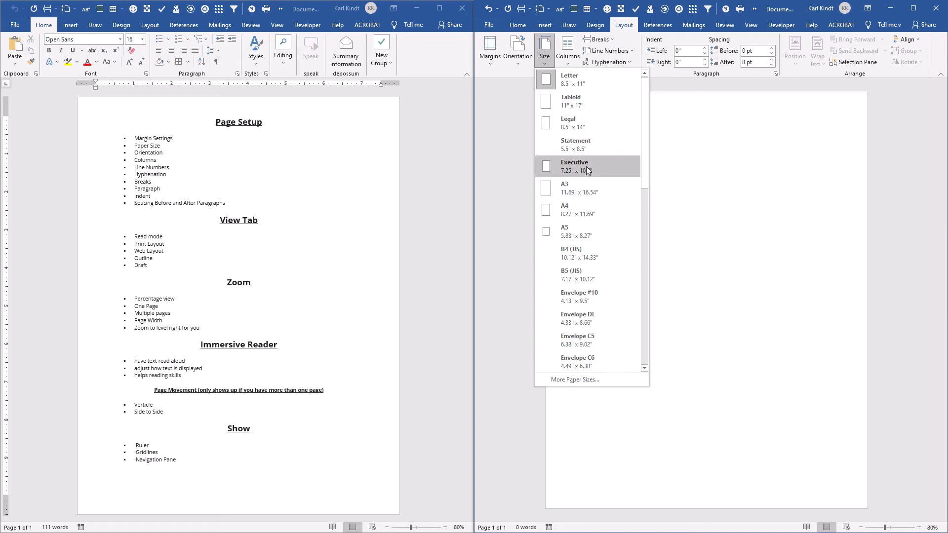
left_click(580, 379)
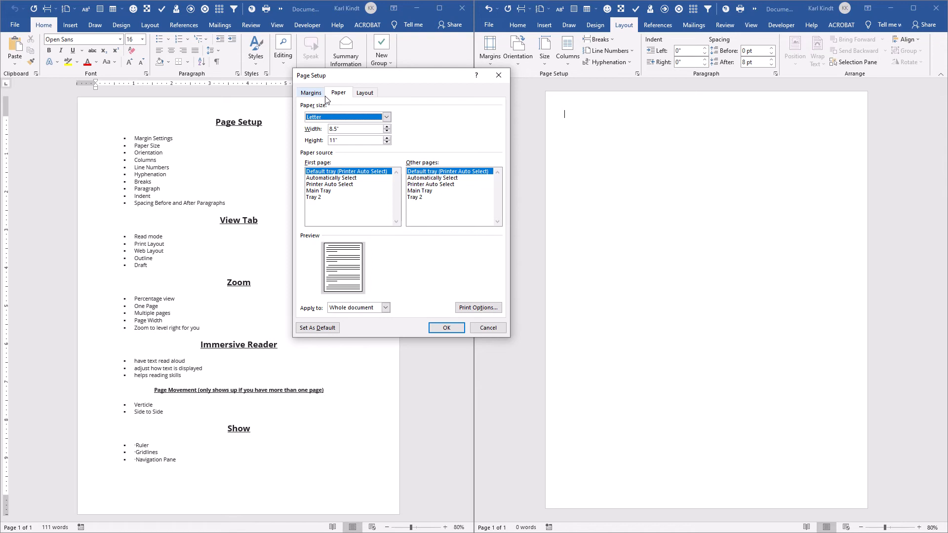
left_click(387, 118)
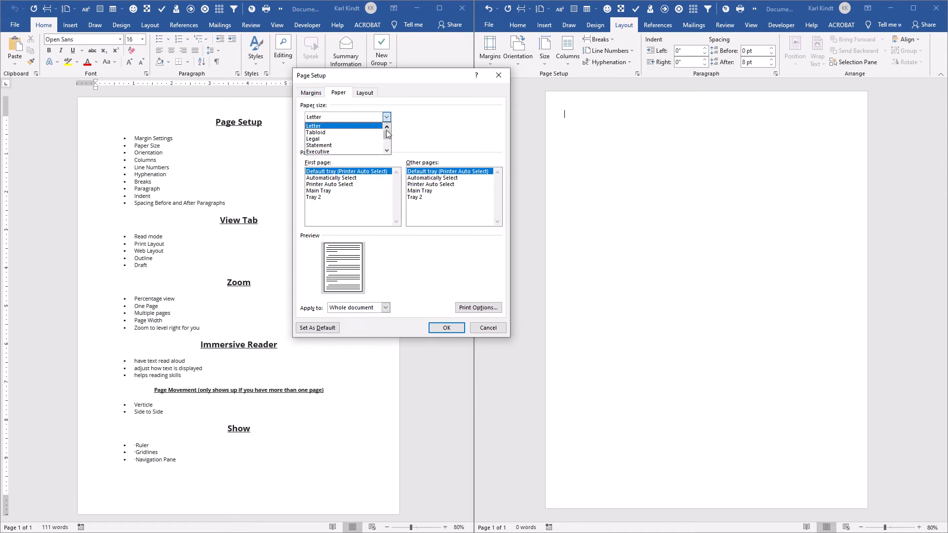
left_click_drag(387, 138, 388, 154)
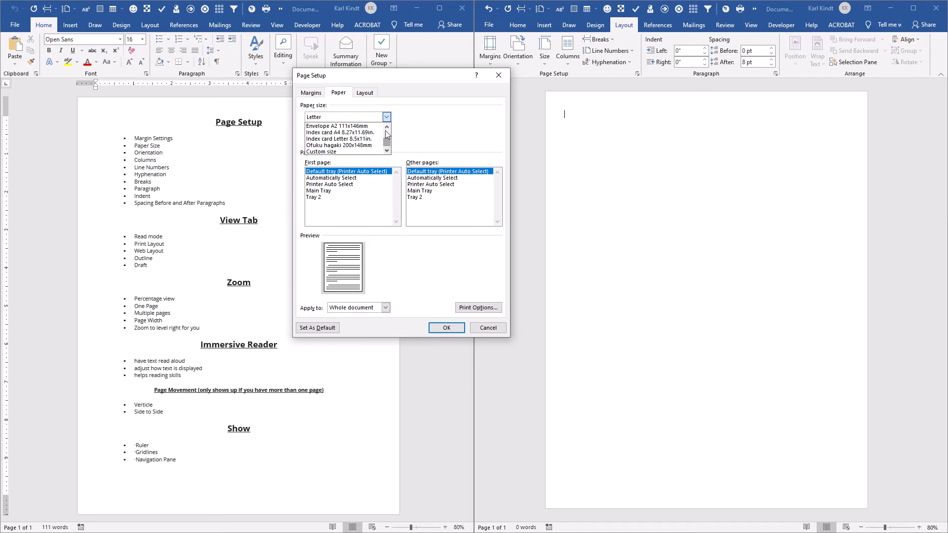
left_click_drag(389, 144, 408, 111)
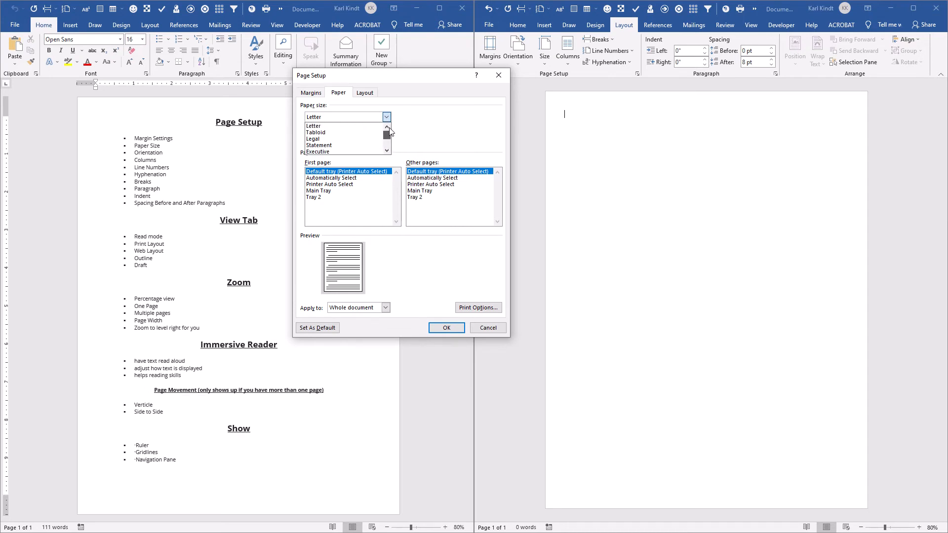
left_click(487, 328)
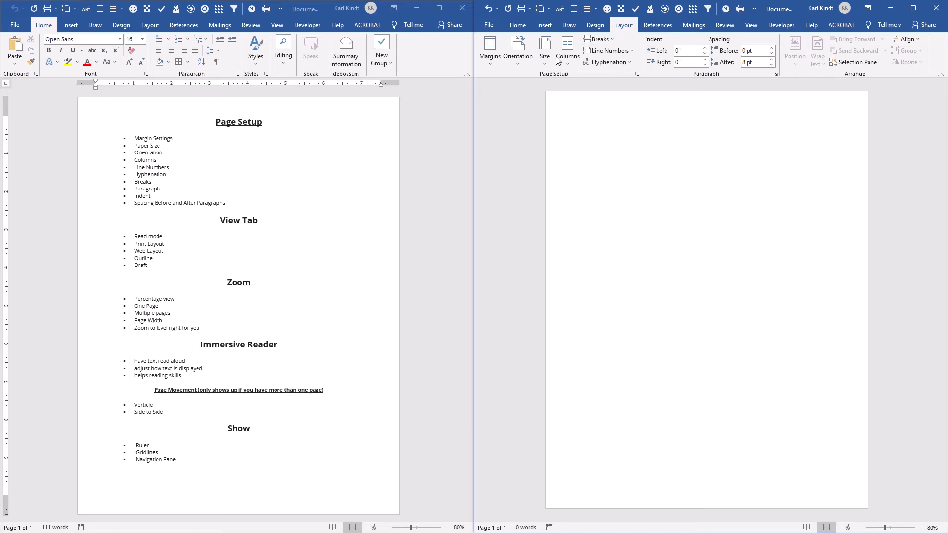
Step: Switch the blank document to landscape orientation and return it to portrait
left_click(518, 60)
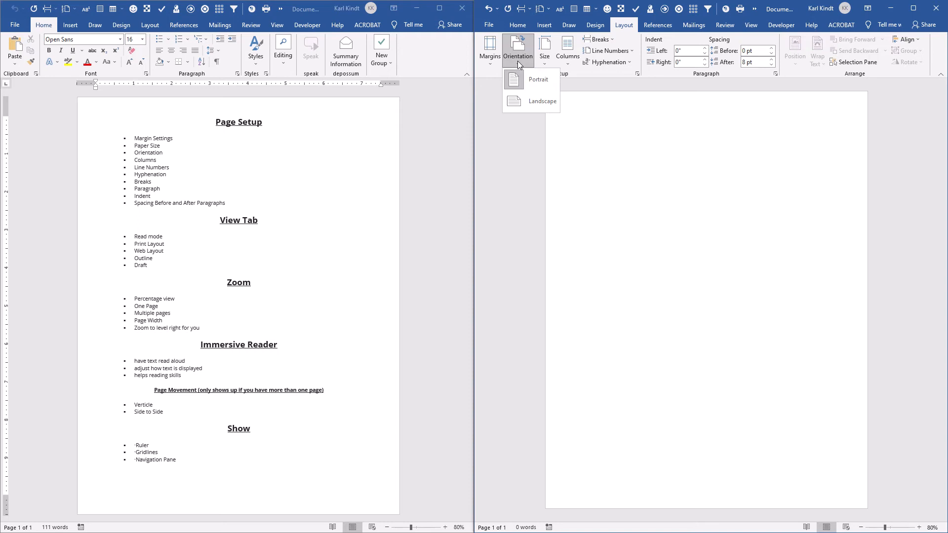
left_click(530, 104)
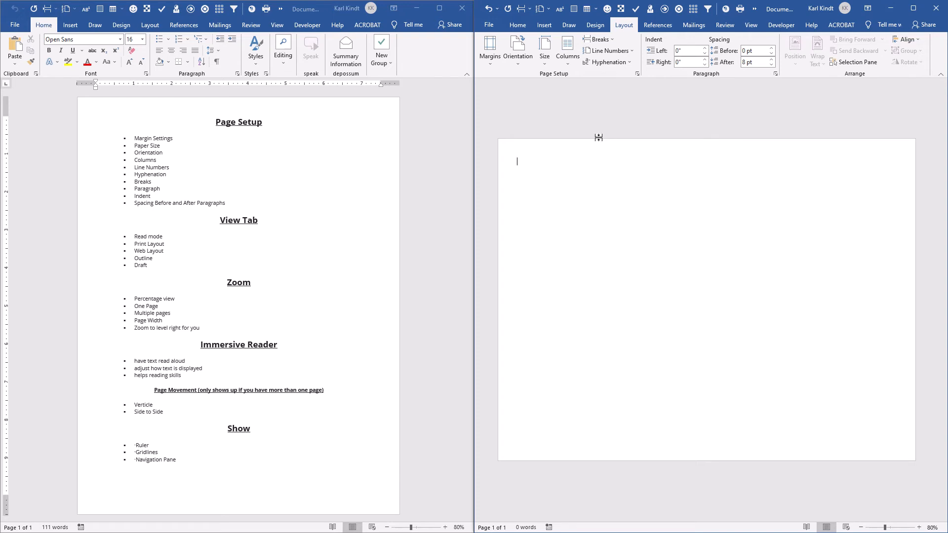
left_click(519, 61)
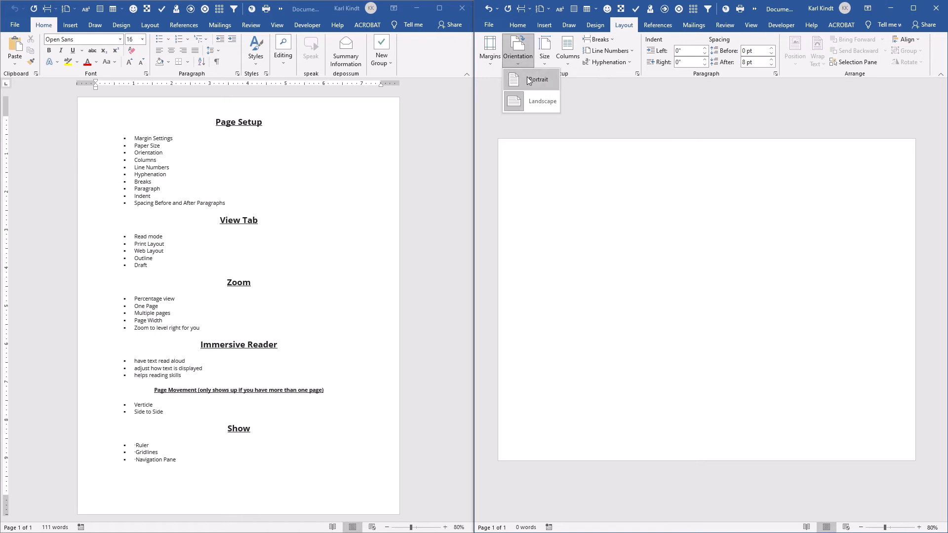
left_click(528, 79)
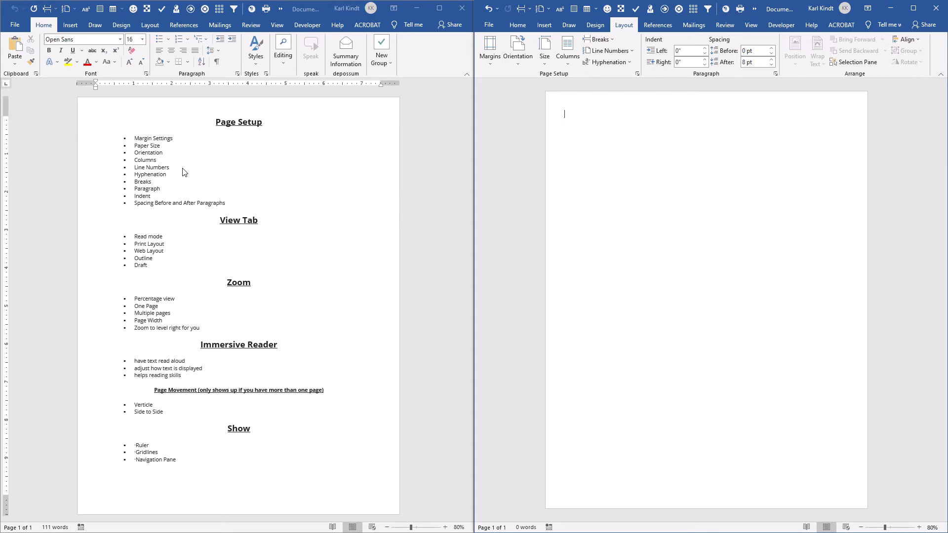
Step: Highlight the word Columns in the Page Setup topic list of the outline document
left_click(157, 165)
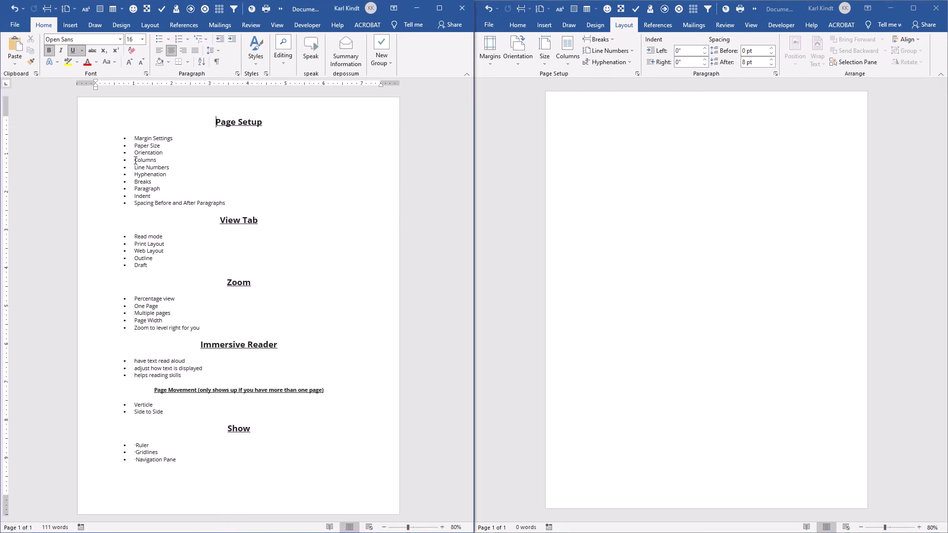
left_click_drag(134, 160, 157, 161)
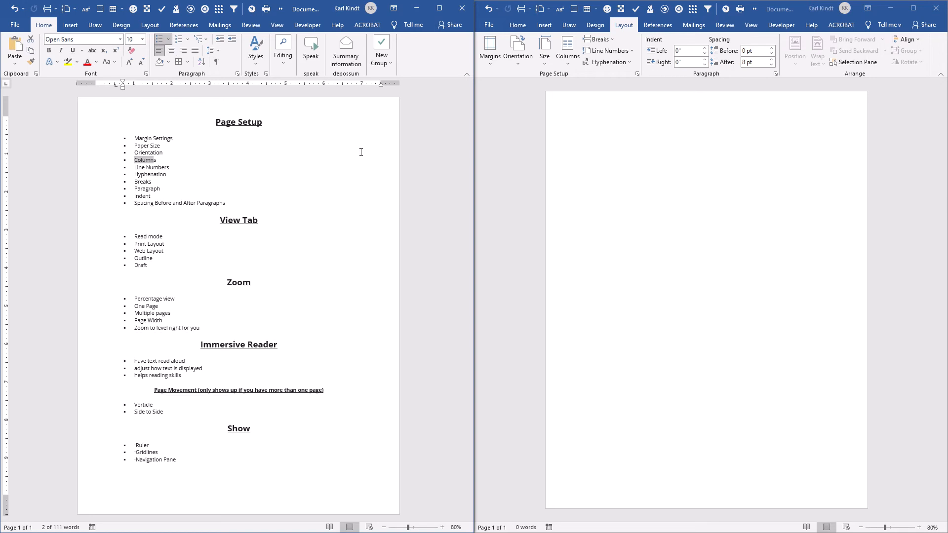
Step: Choose the two-column preset with a line between the columns in the detailed column settings for the blank document
left_click(586, 129)
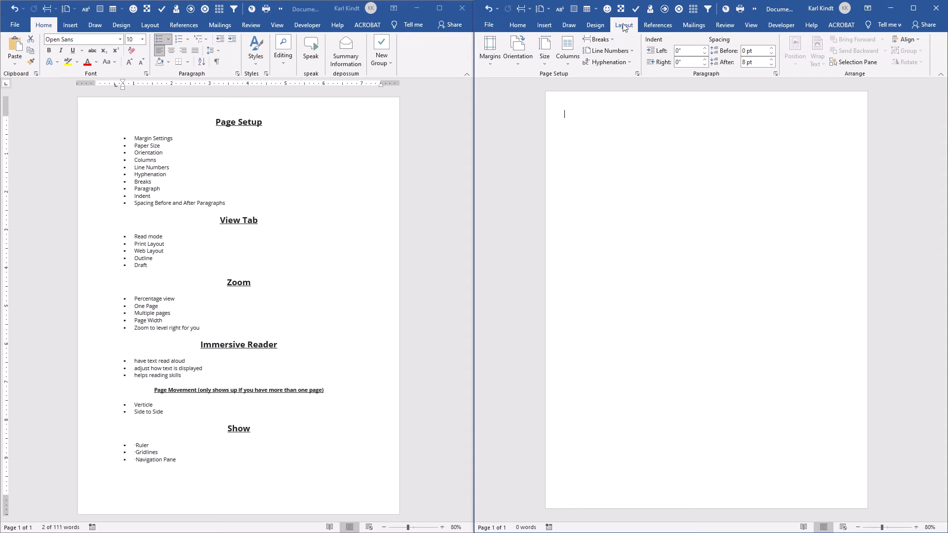
left_click(568, 65)
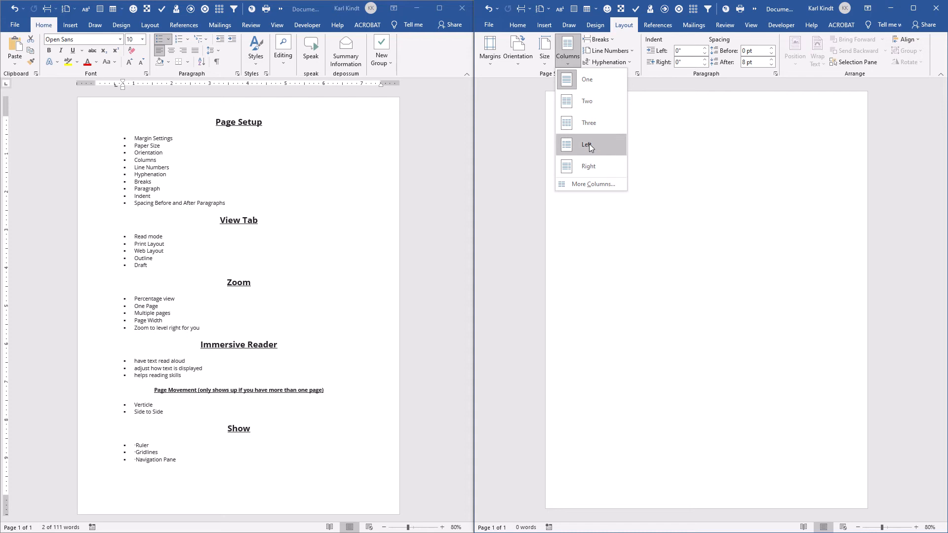
left_click(585, 185)
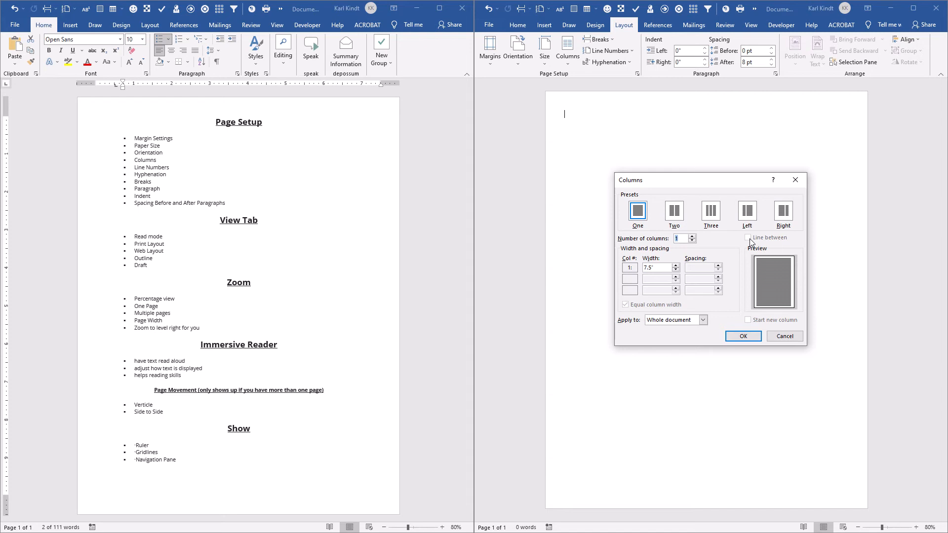
left_click(675, 212)
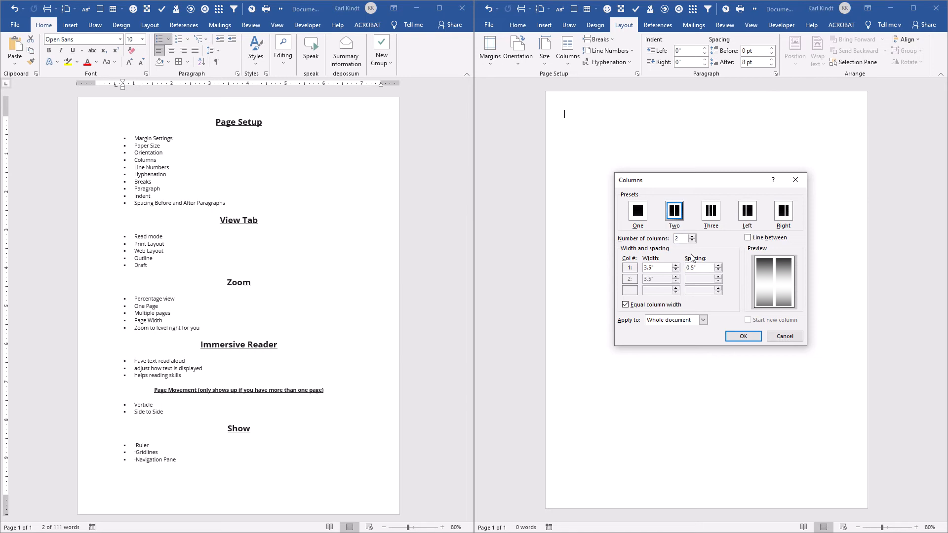
left_click(755, 238)
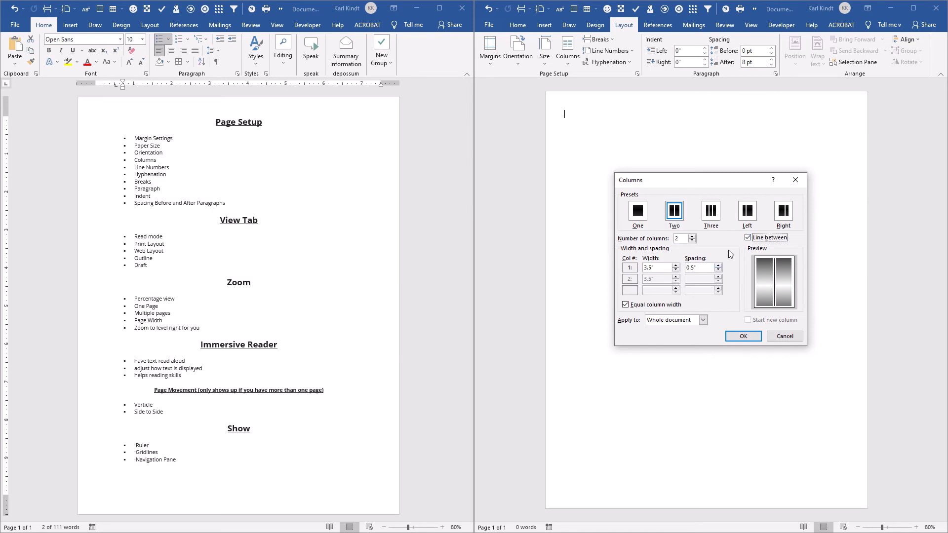
Step: Try narrower widths for the first column, then bring the width back to 3.5"
left_click(676, 270)
left_click(676, 270)
left_click(676, 270)
left_click(675, 270)
left_click(676, 265)
left_click(675, 265)
left_click(676, 265)
left_click(675, 265)
left_click(676, 265)
Step: Keep the column settings applied to the whole document and confirm them
left_click(703, 322)
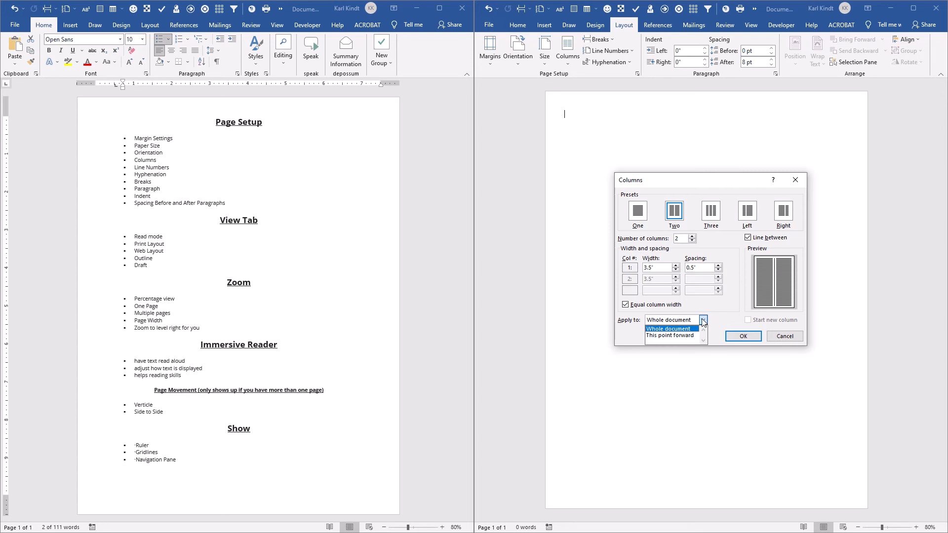
left_click(725, 305)
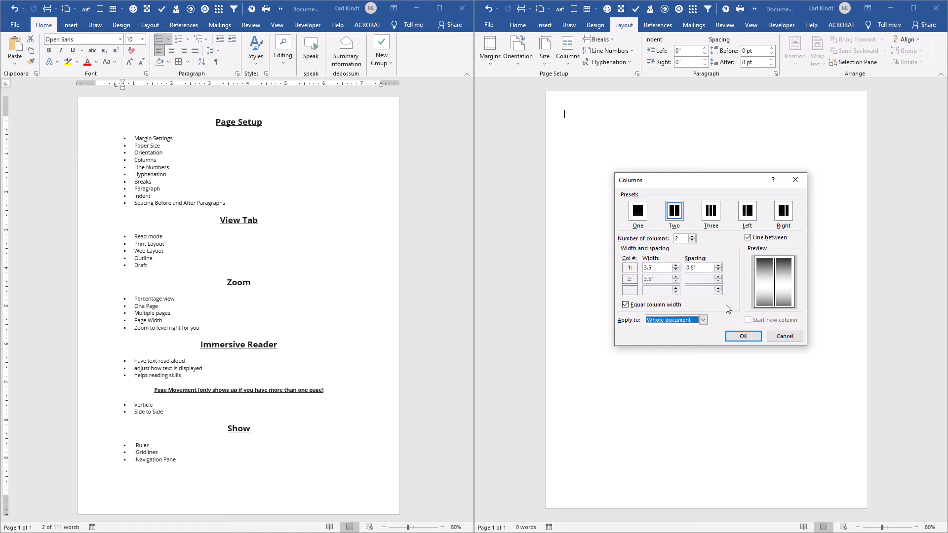
left_click(743, 337)
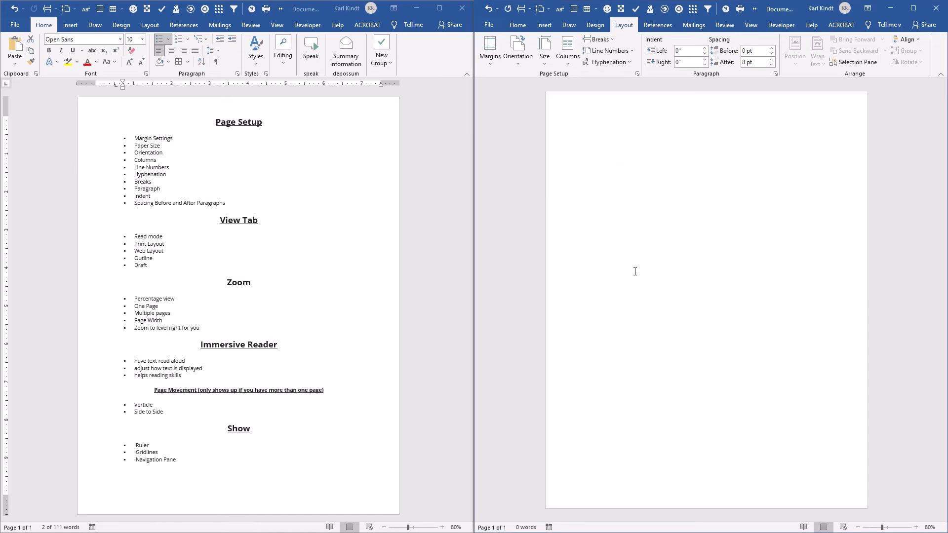
Step: Enter about three lines of random filler text in the first column
type("afadfadfaa  a adf aaf ad adf adf adfadf adfa dfadf af ad")
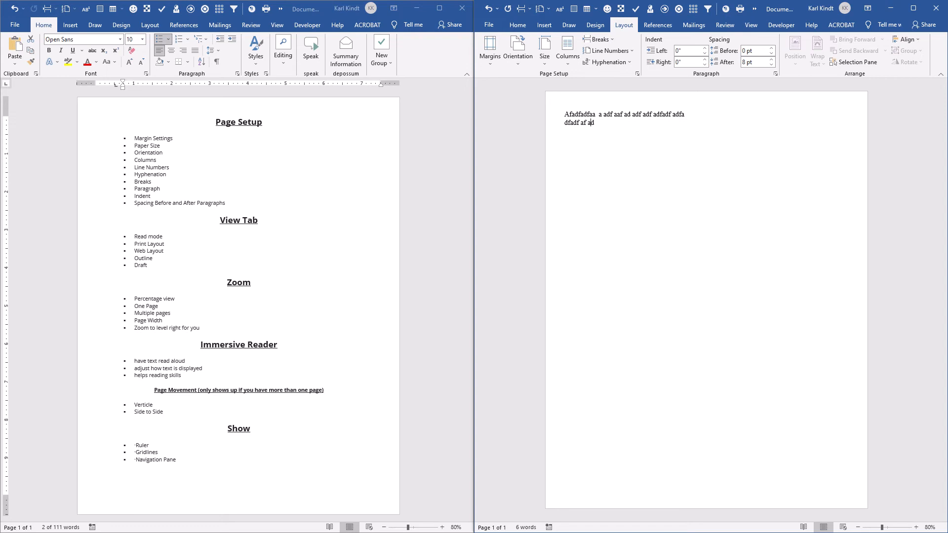
type("fadfa a a adf ad a adf asdf a a aa ads a da a aad daf")
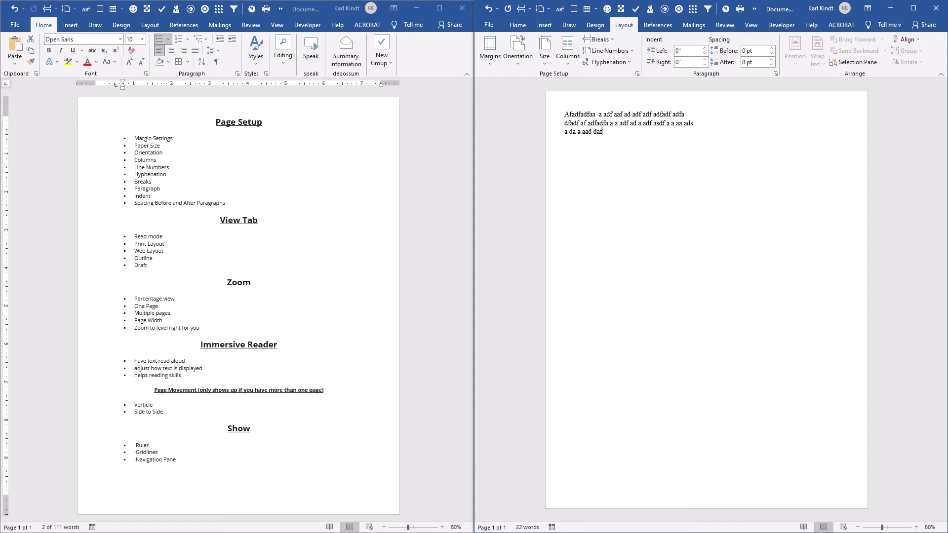
type(" adf df af a fadffaadfadd ad a")
Step: Copy the entire filler paragraph and paste one copy directly below it
left_click_drag(564, 114, 685, 136)
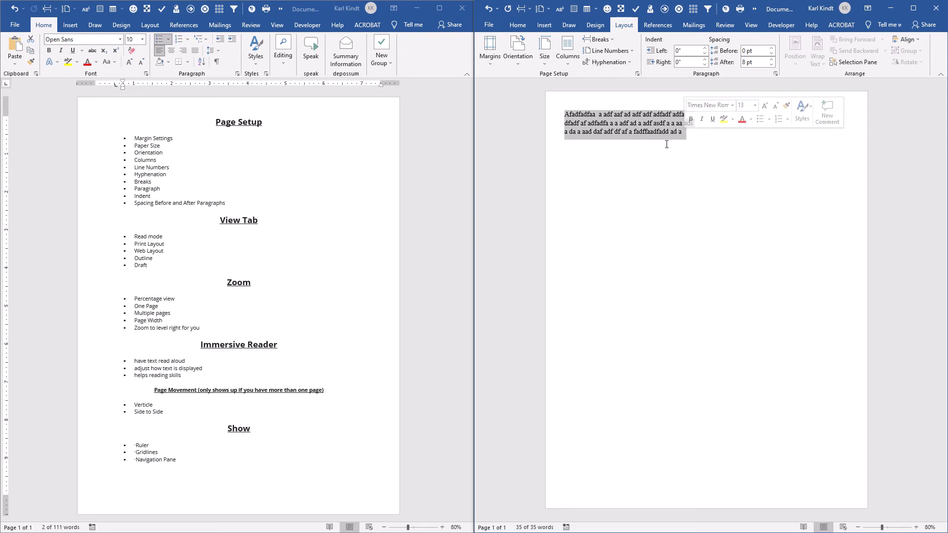
right_click(617, 121)
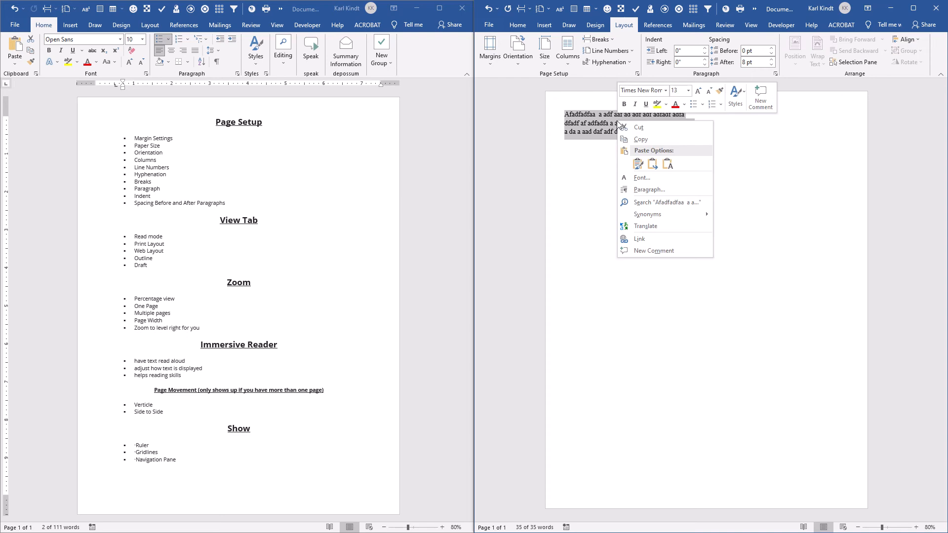
left_click(641, 140)
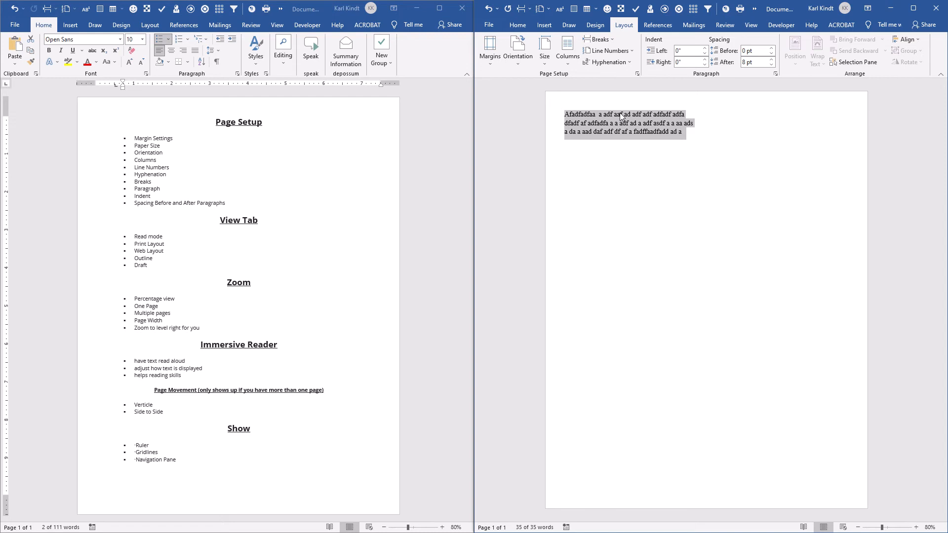
left_click(682, 143)
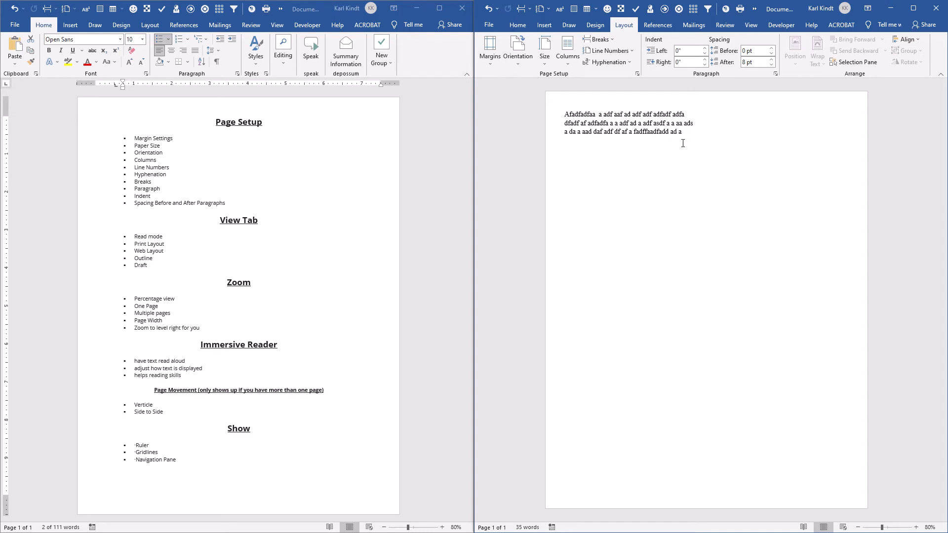
key("ctrl+z")
right_click(574, 144)
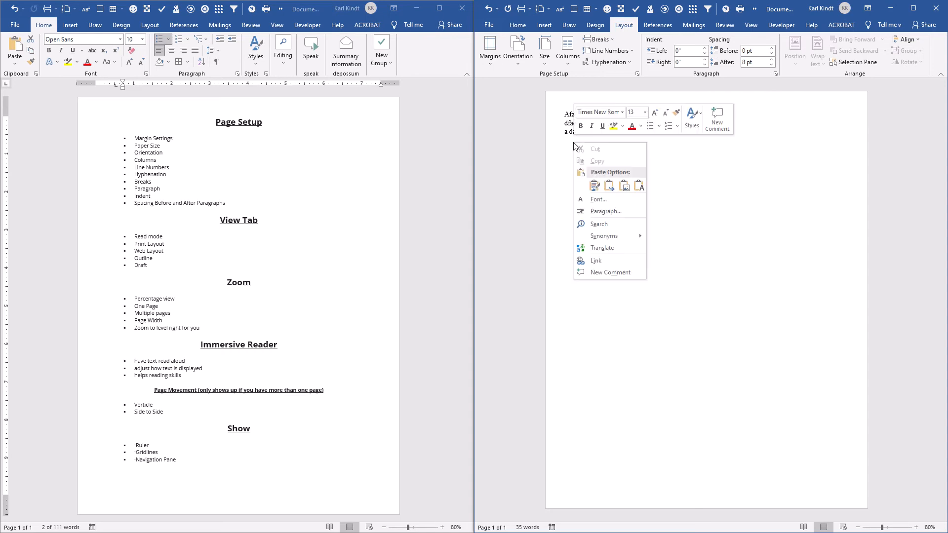
left_click(595, 187)
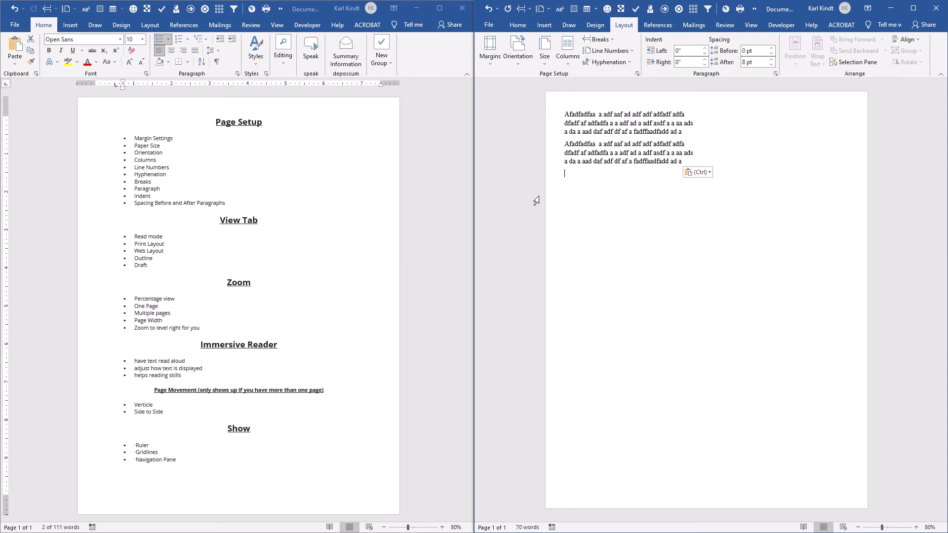
Step: Paste the filler paragraph repeatedly until the text fills the first column and most of the second
key("ctrl+v")
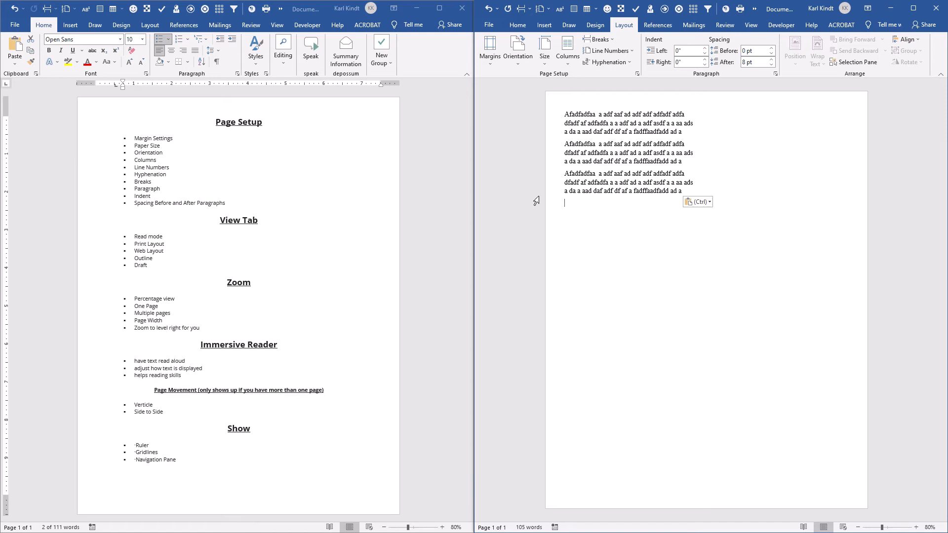
key("ctrl+v")
key("ctrl+v")
key("ctrl+v")
key("ctrl+v")
key("ctrl+v")
key("ctrl+v")
key("ctrl+v")
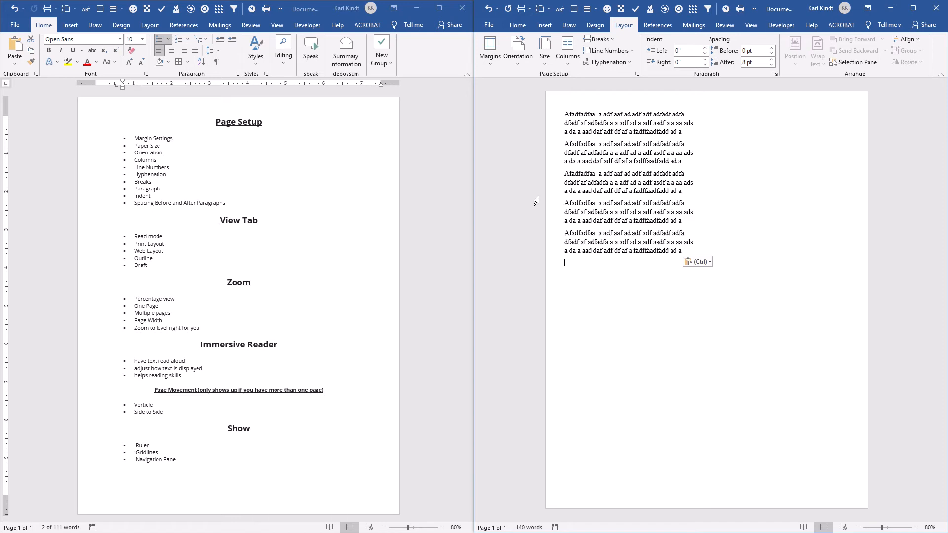
key("ctrl+v")
key("ctrl+v")
key("ctrl+v")
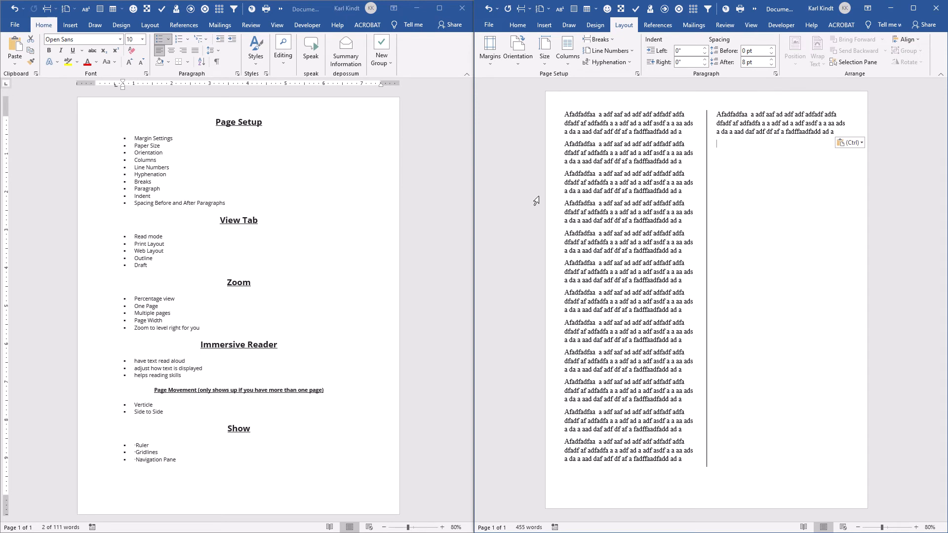
key("ctrl+v")
key("ctrl+v")
key("ctrl+v")
key("ctrl+v")
key("ctrl+v")
key("ctrl+v")
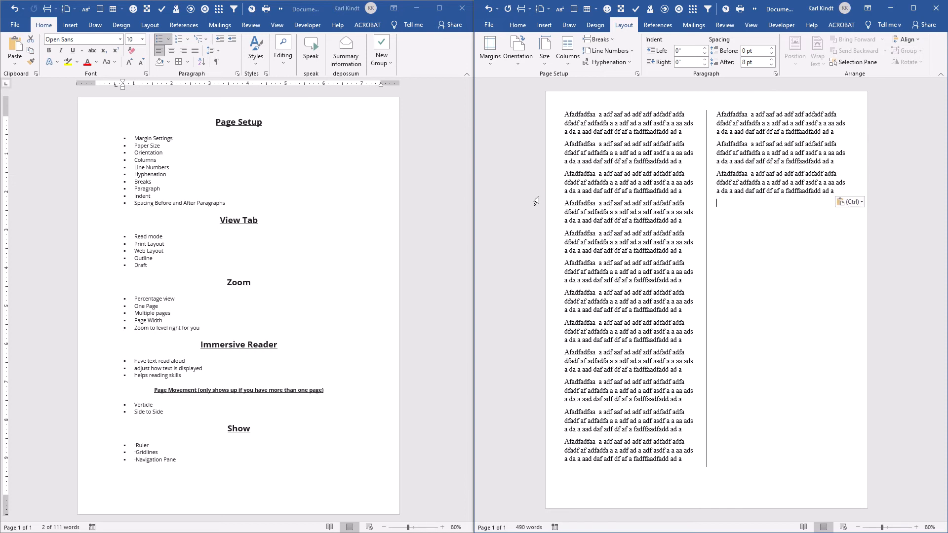
key("ctrl+v")
key("ctrl+v")
key("ctrl+v")
key("ctrl+v")
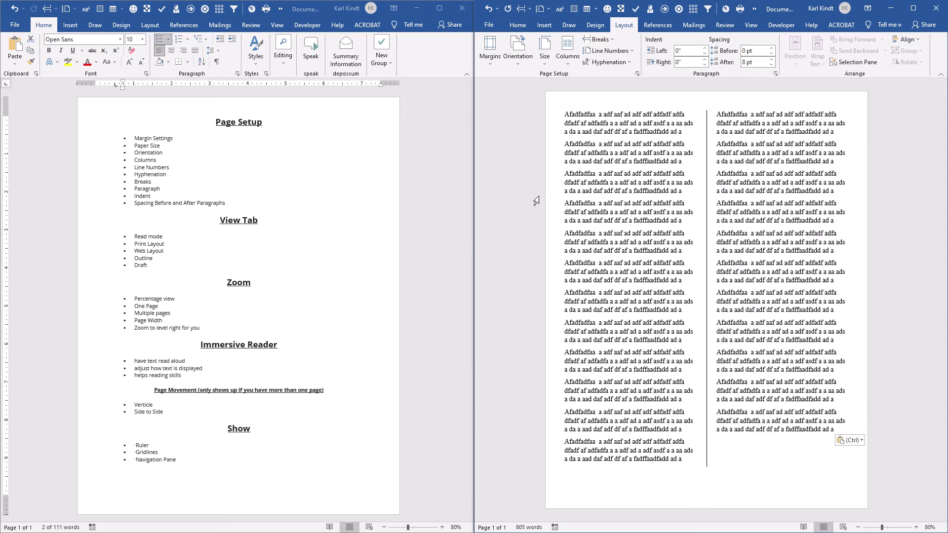
Step: Change the filler text to the Three columns layout, starting from the beginning of the document
left_click(566, 115)
left_click(570, 62)
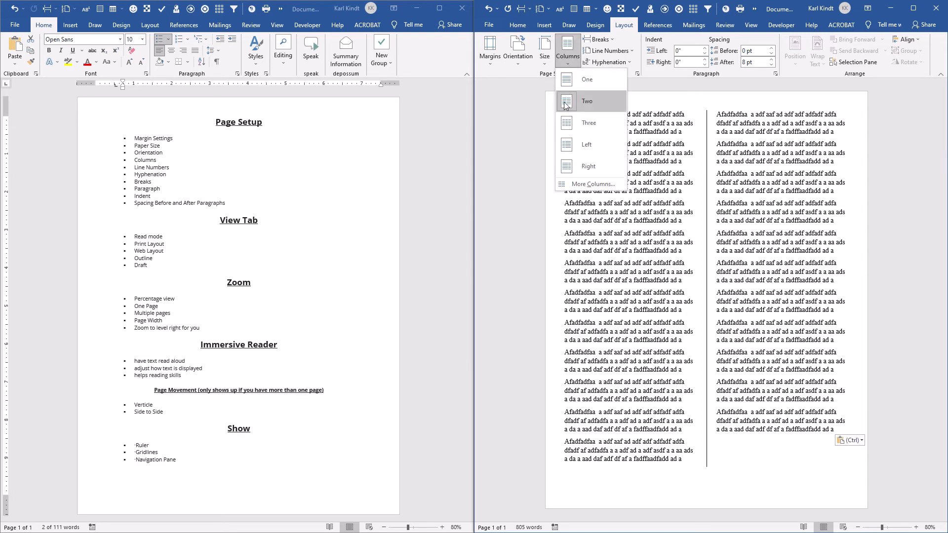
left_click(568, 128)
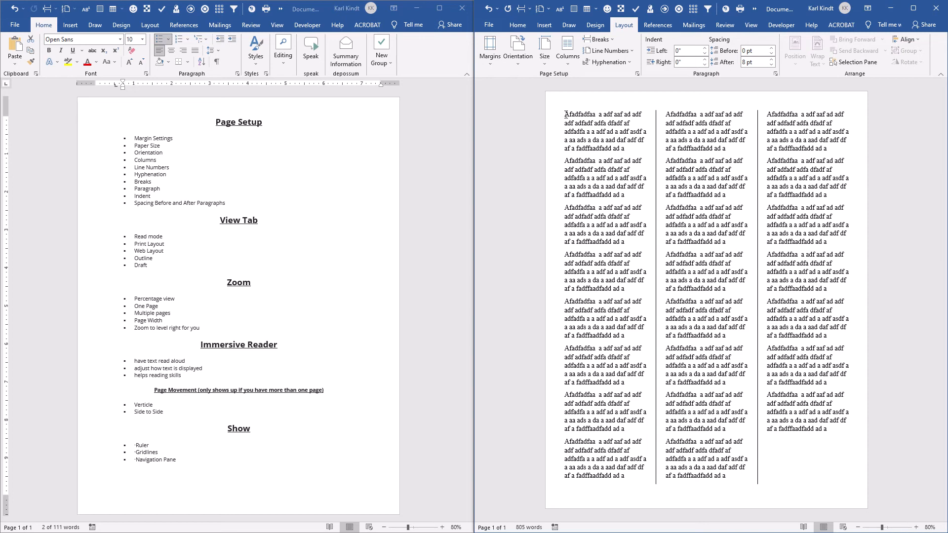
Step: Try the Left column layout on the filler text, then switch it to the Right layout
left_click(568, 62)
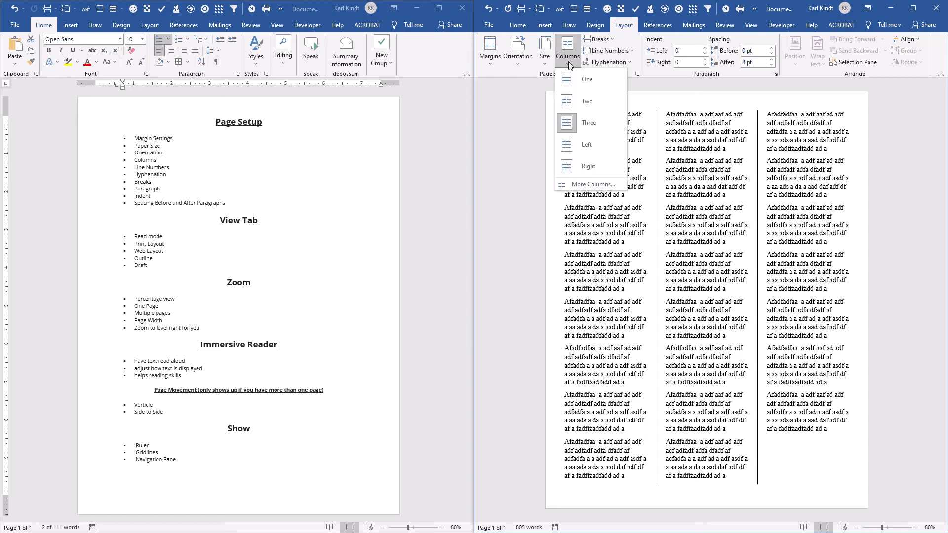
left_click(570, 146)
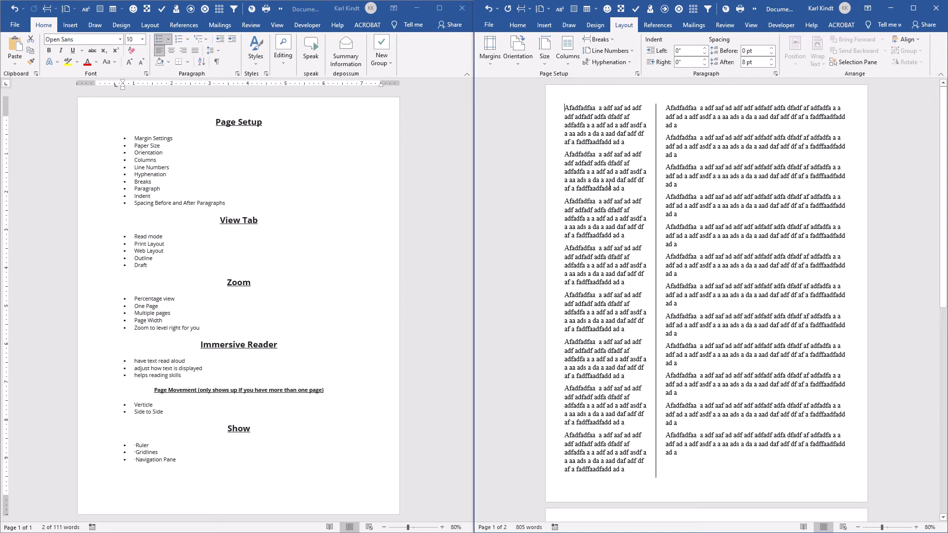
left_click(568, 62)
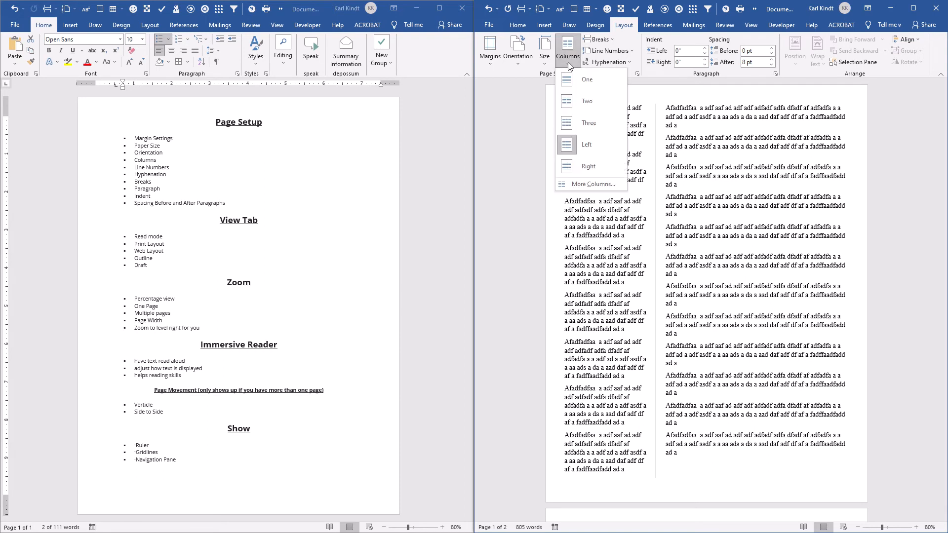
left_click(573, 167)
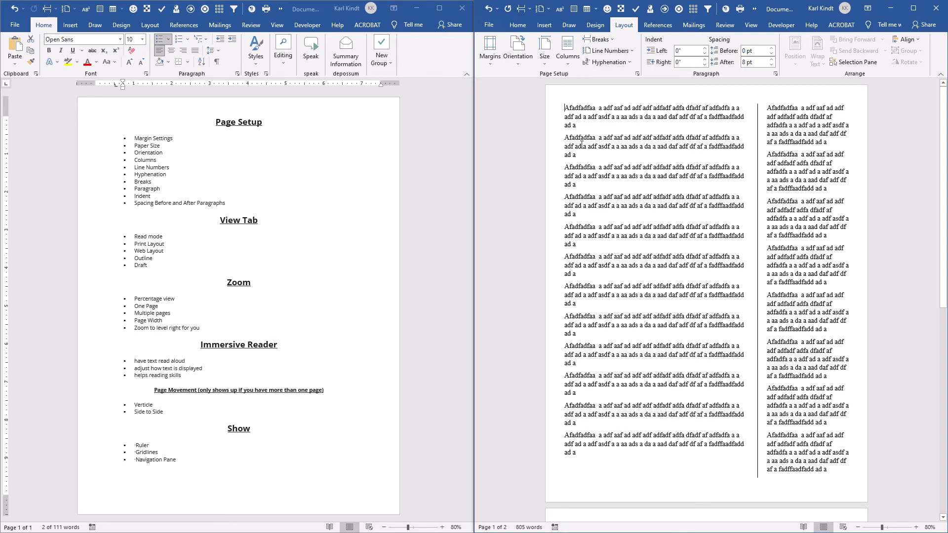
Step: Set the whole document to two equal columns with a line between, using the detailed column settings
left_click(569, 63)
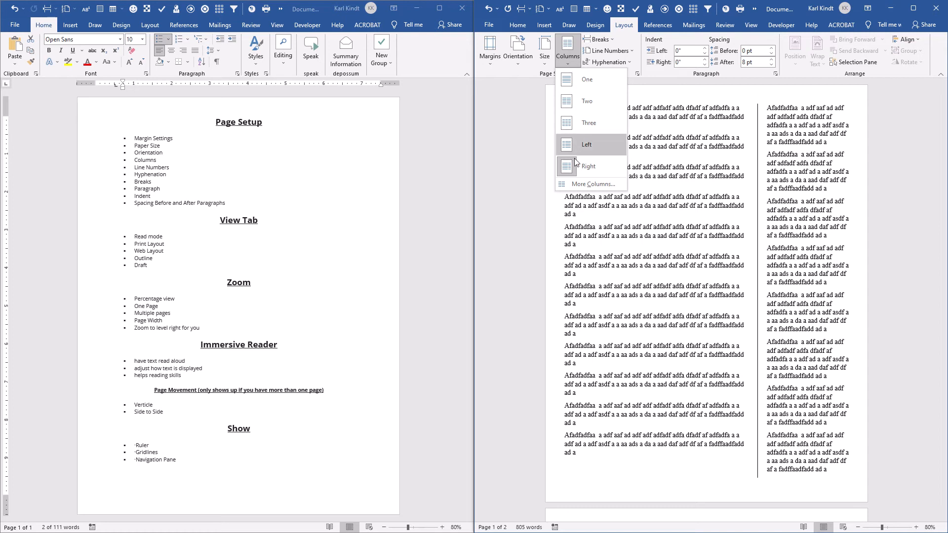
left_click(579, 186)
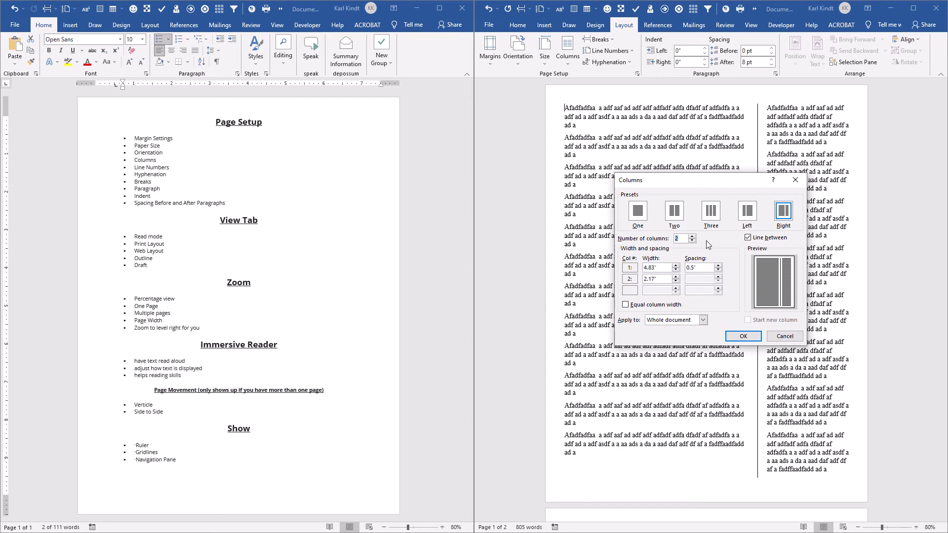
left_click(673, 211)
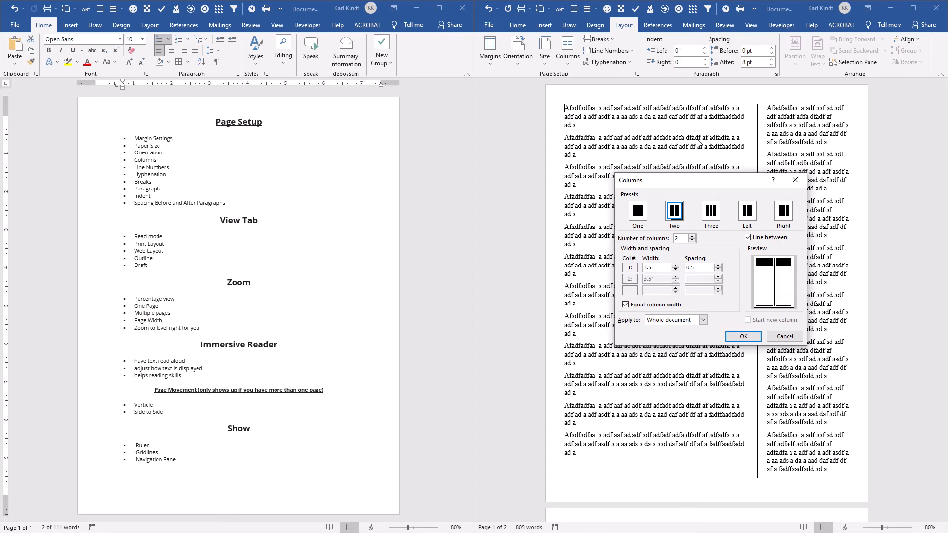
left_click(743, 336)
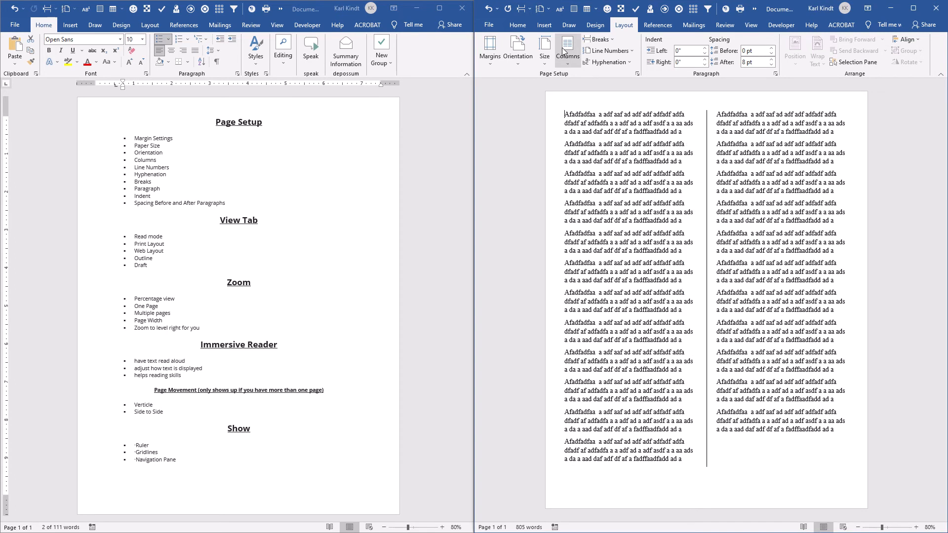
Step: Switch the filler text to three columns and turn off equal column width in the detailed column settings for the whole document
left_click(570, 62)
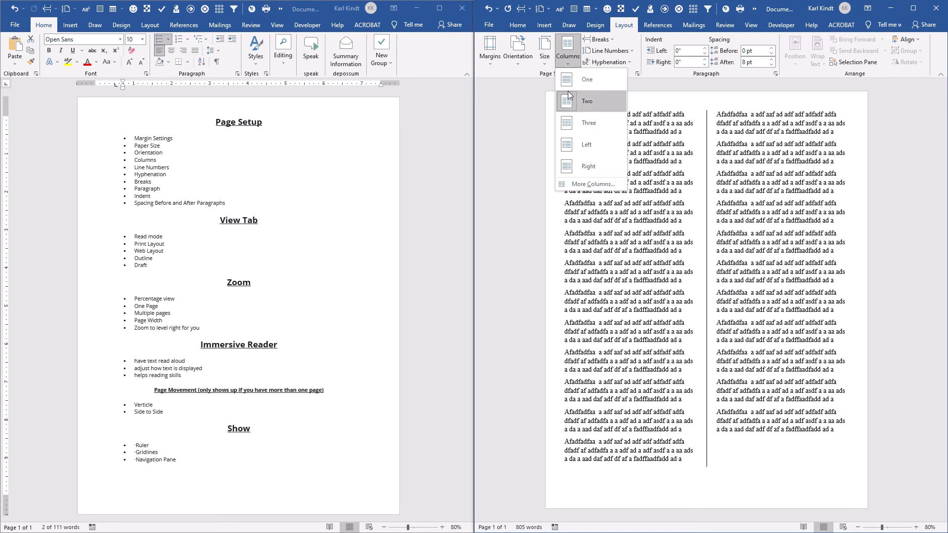
left_click(570, 125)
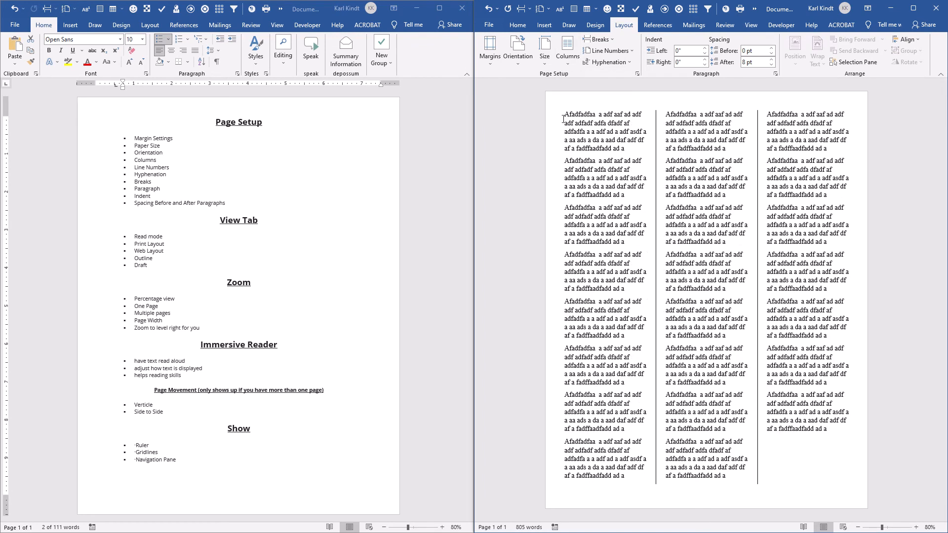
left_click(569, 63)
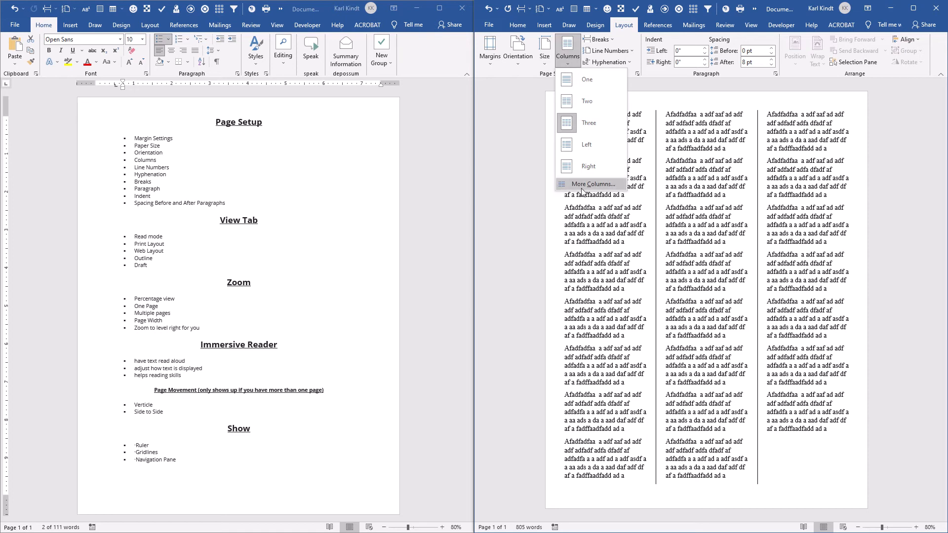
left_click(602, 191)
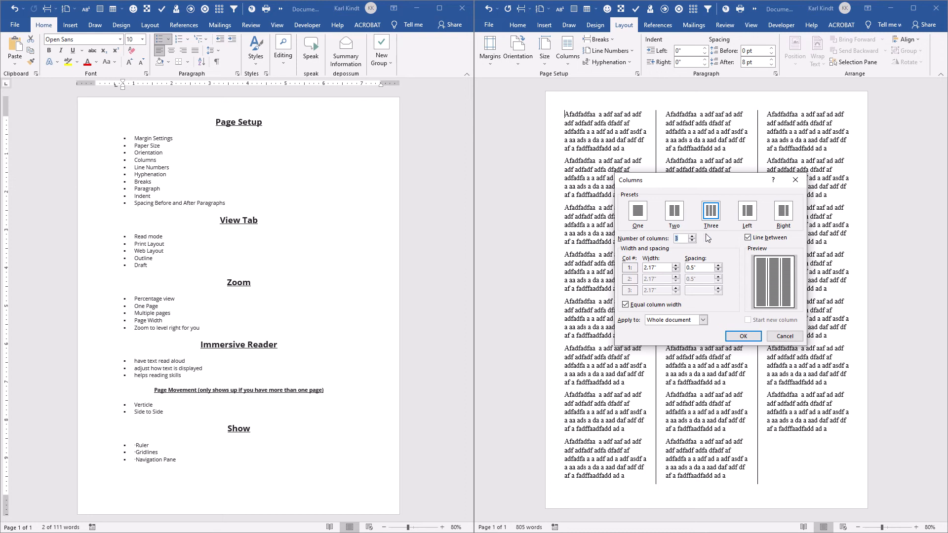
left_click(703, 321)
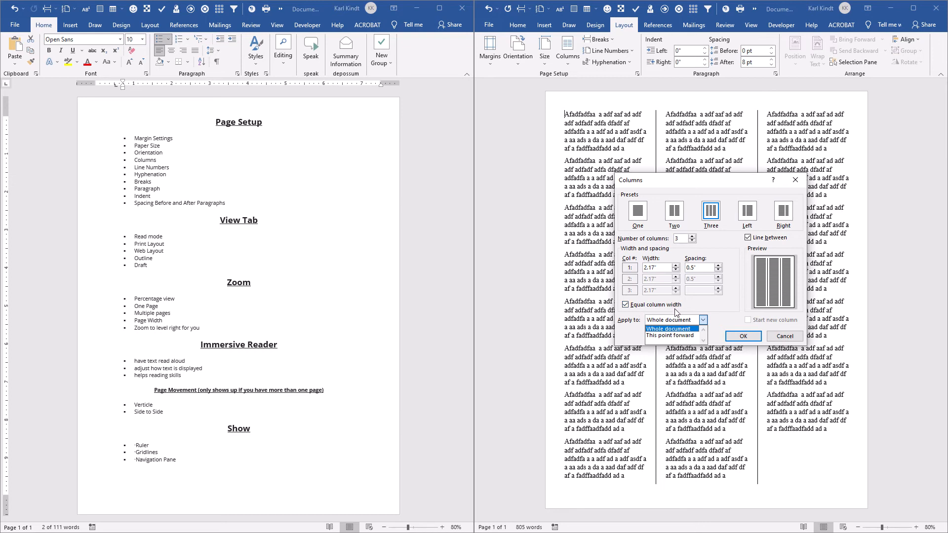
left_click(626, 305)
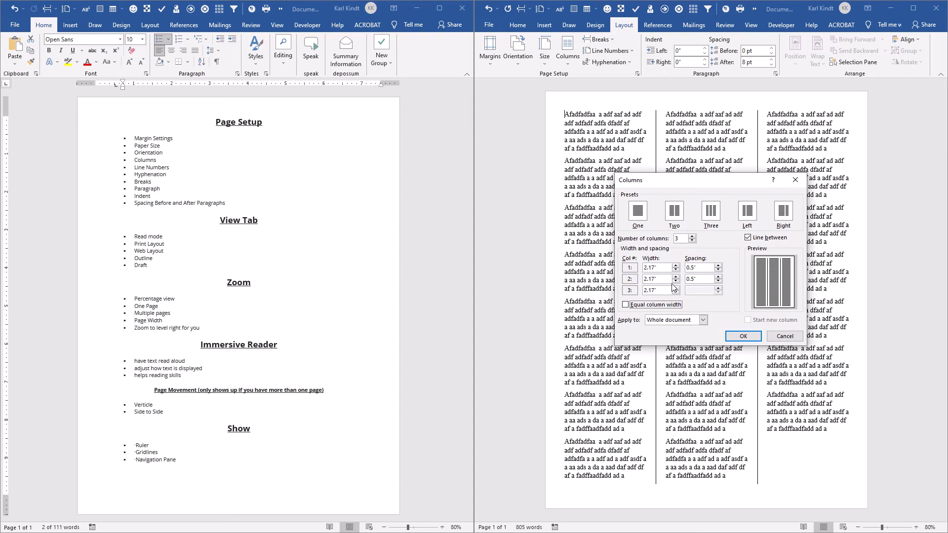
Step: Narrow column 1 to 2.1" with 0.3" spacing, widen column 2 to 2.65" and reduce its spacing, then apply the custom columns
left_click(676, 277)
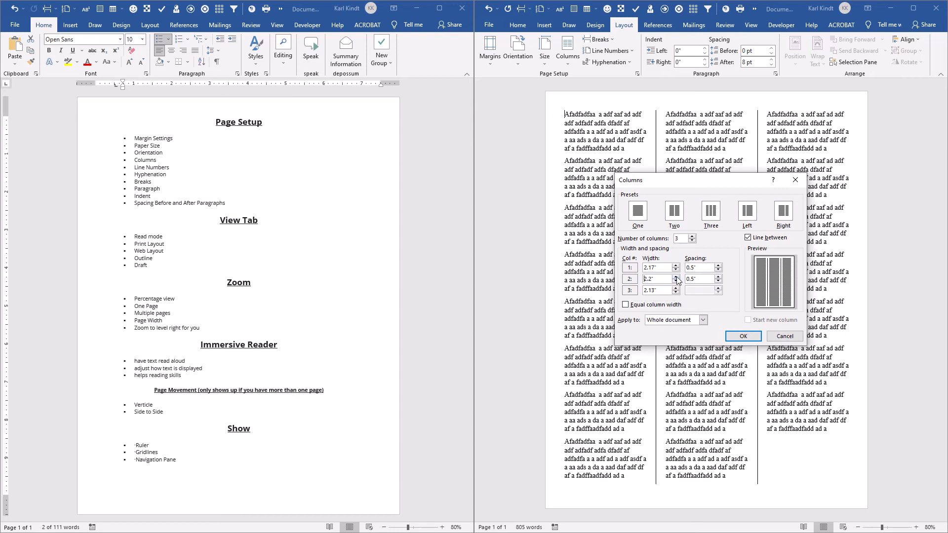
left_click(676, 277)
left_click(676, 277)
left_click(676, 277)
left_click(676, 270)
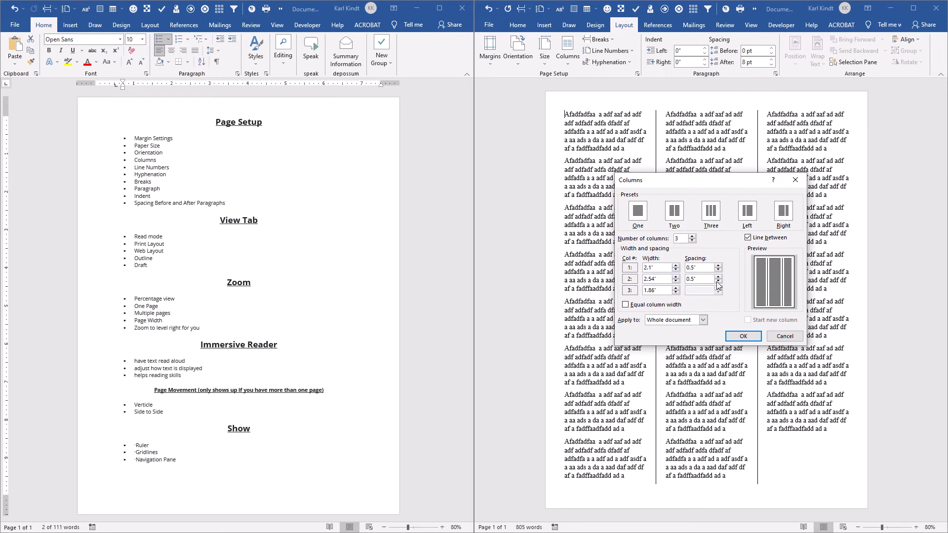
double_click(718, 270)
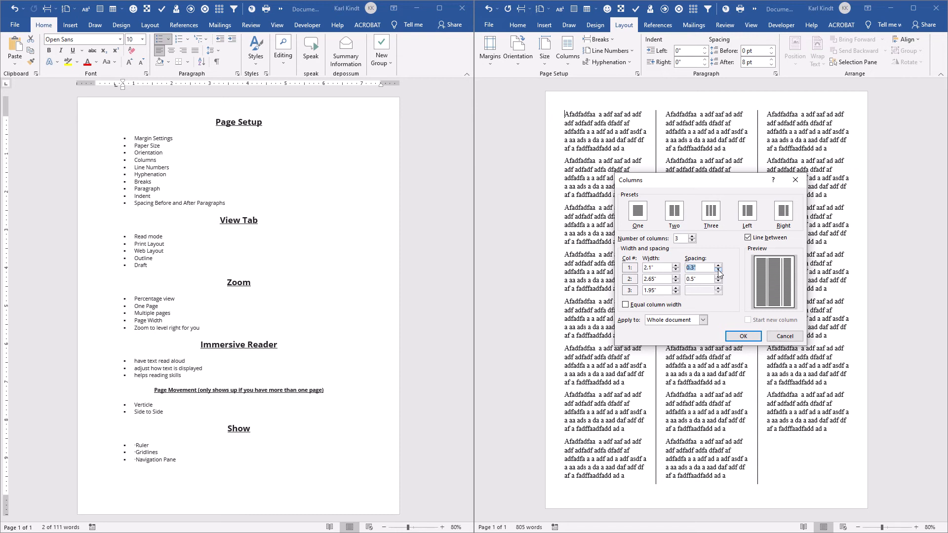
double_click(718, 282)
left_click(743, 336)
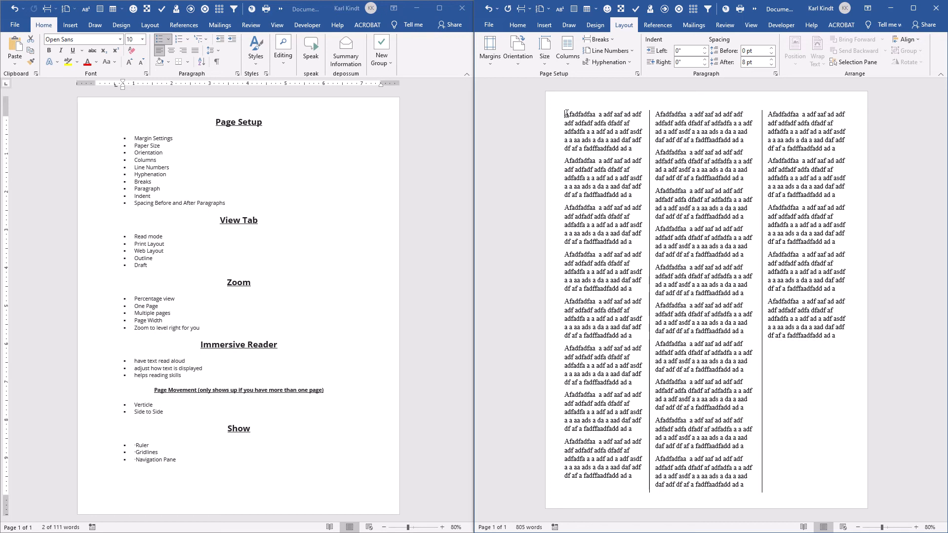
Step: Return the filler text to a single column
left_click(566, 59)
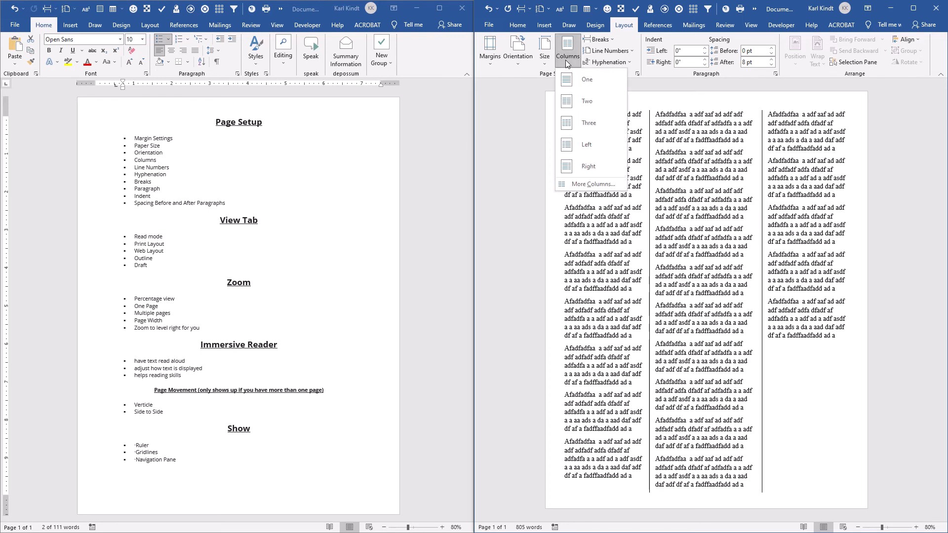
left_click(588, 79)
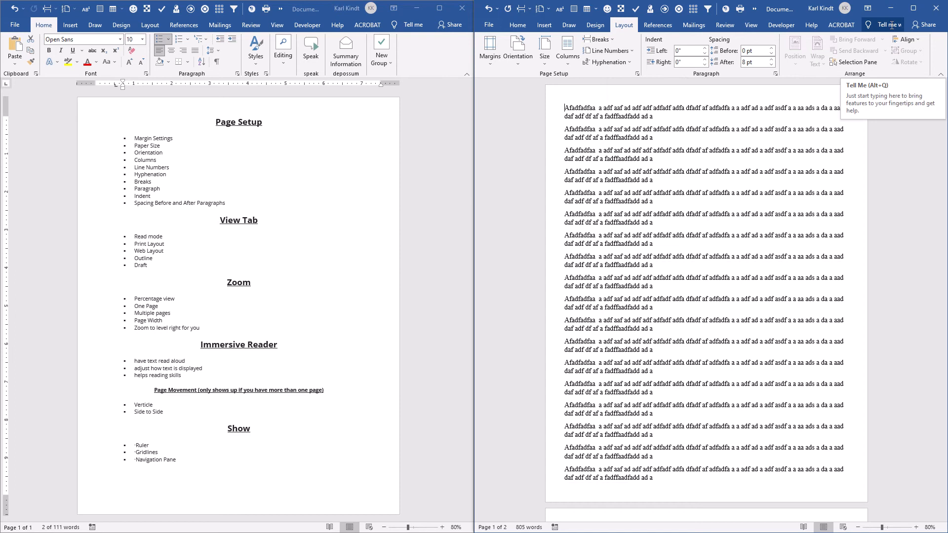
Step: Add continuous line numbering to the whole document through the line numbering options, leaving the header and footer options off
left_click(632, 51)
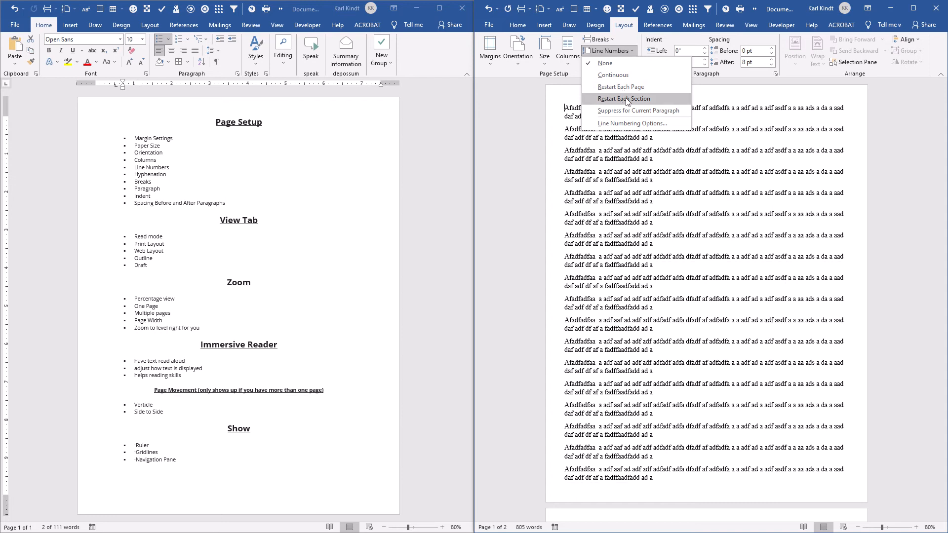
left_click(649, 126)
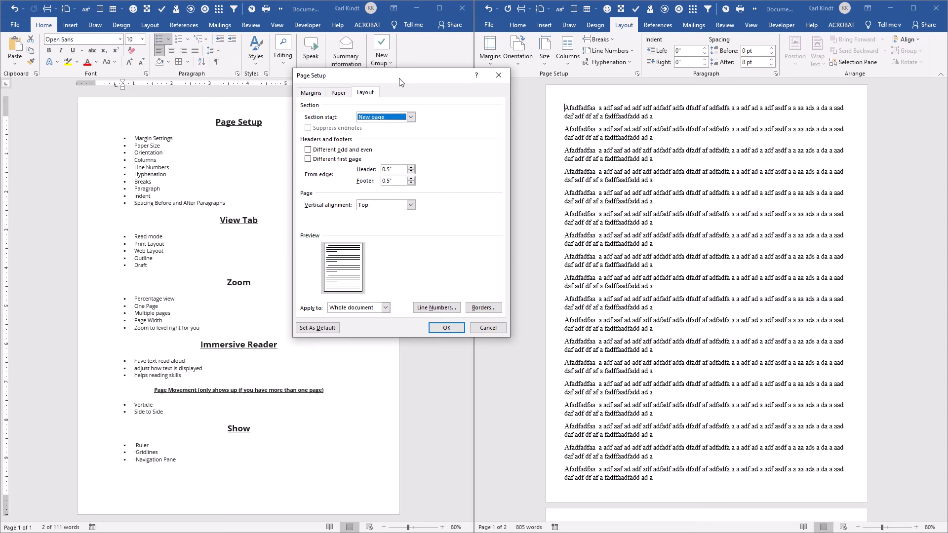
left_click_drag(400, 83, 463, 83)
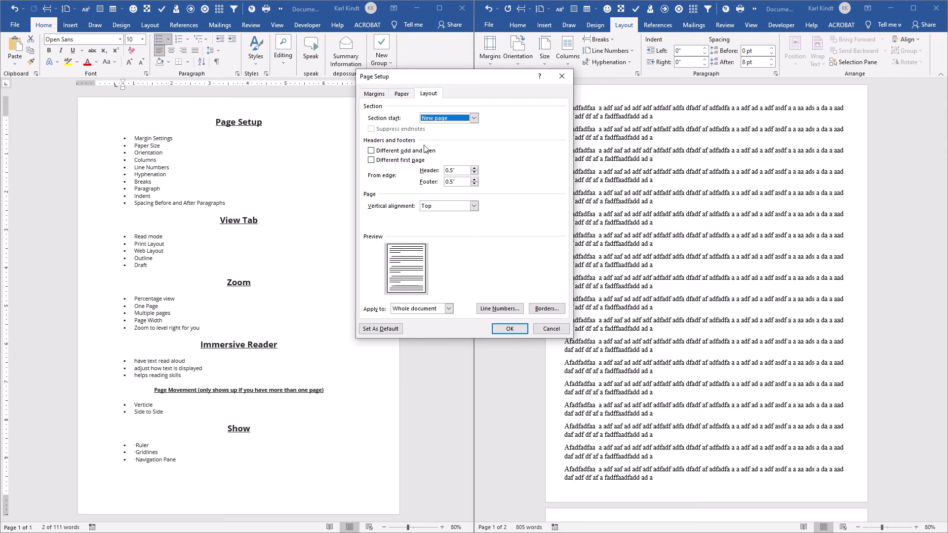
left_click(371, 151)
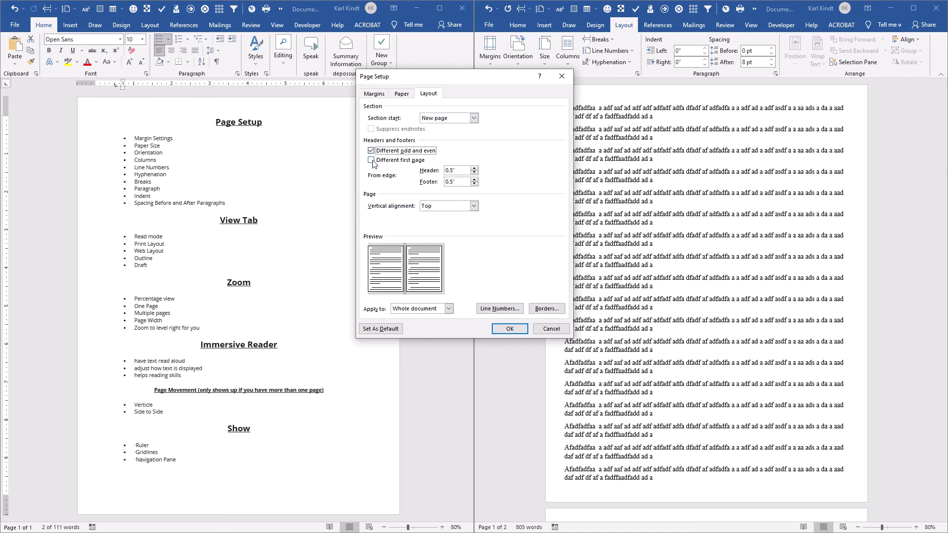
left_click(371, 151)
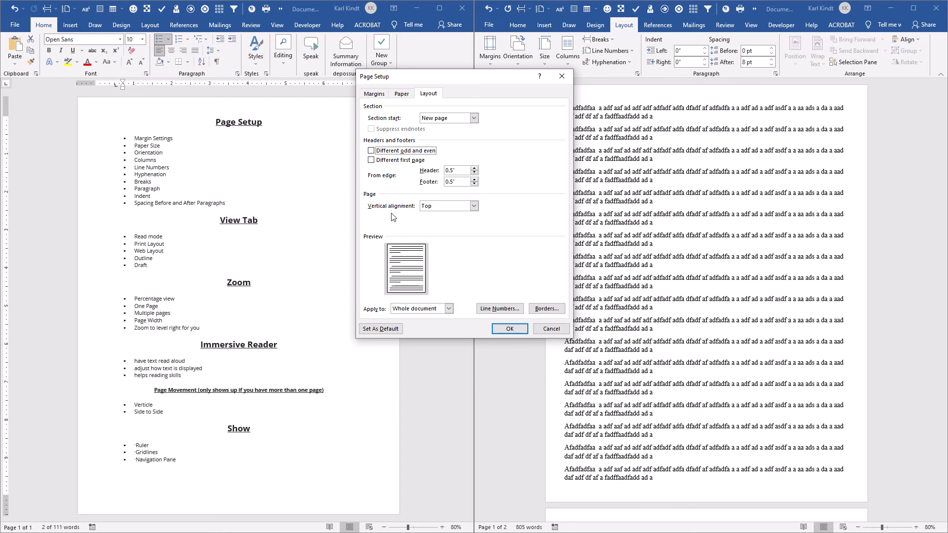
left_click(501, 310)
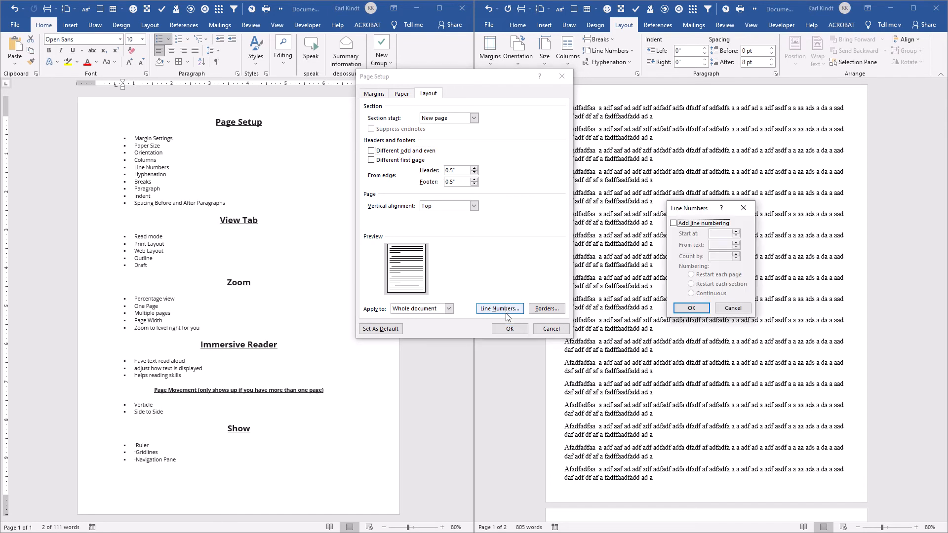
left_click(675, 224)
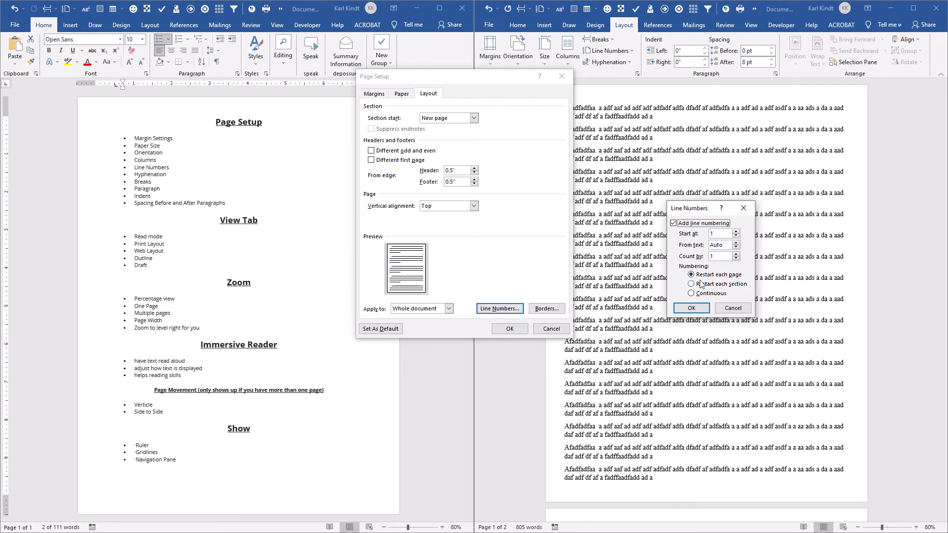
left_click(693, 295)
left_click(700, 310)
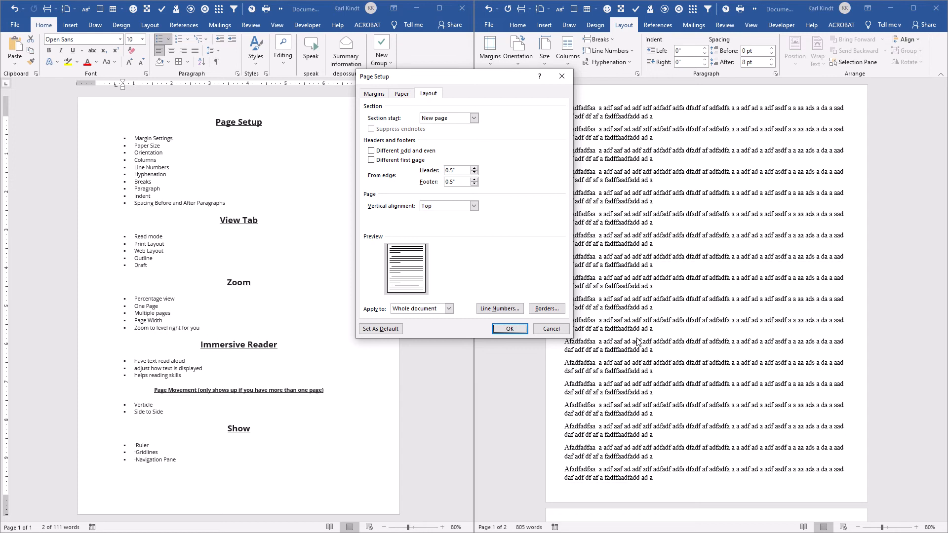
left_click(510, 329)
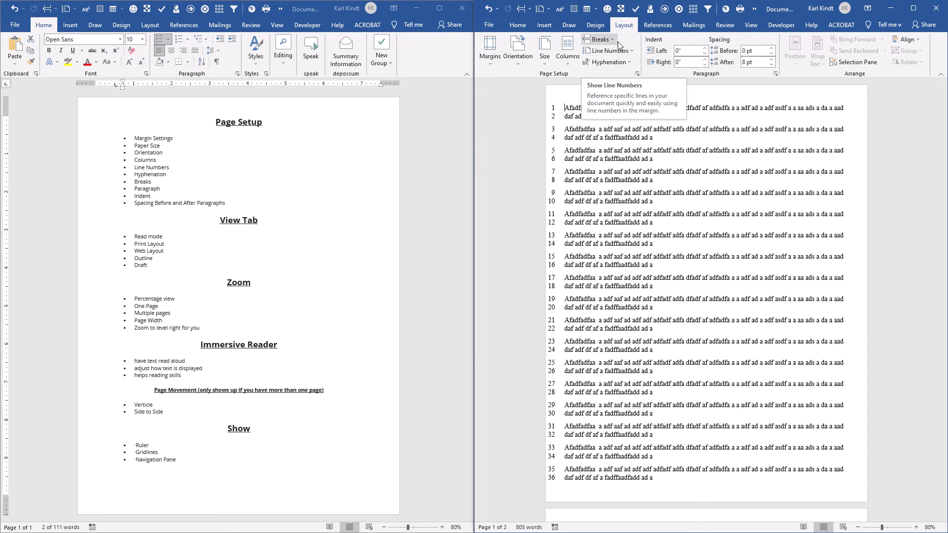
Step: Find the ruler command by searching for "ruler" and display the ruler in the filler document
left_click(893, 25)
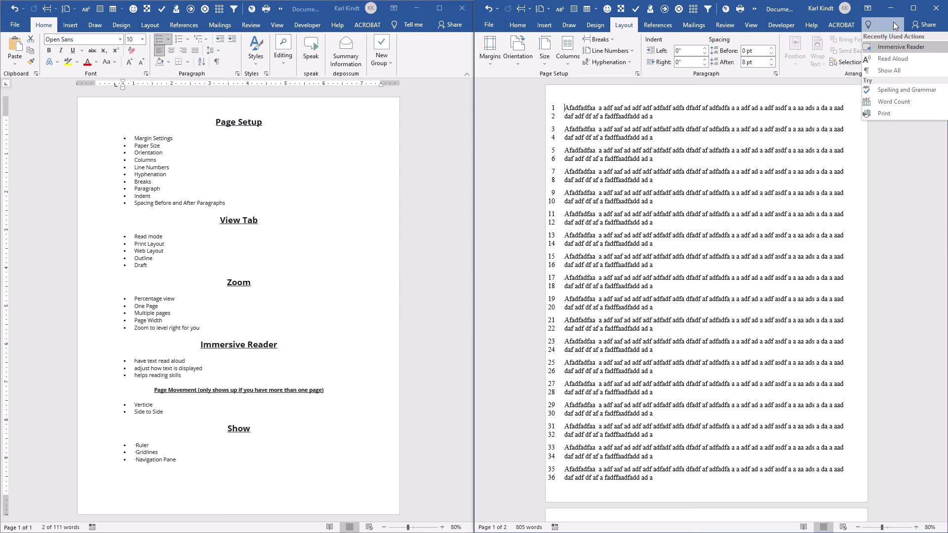
type("ruler")
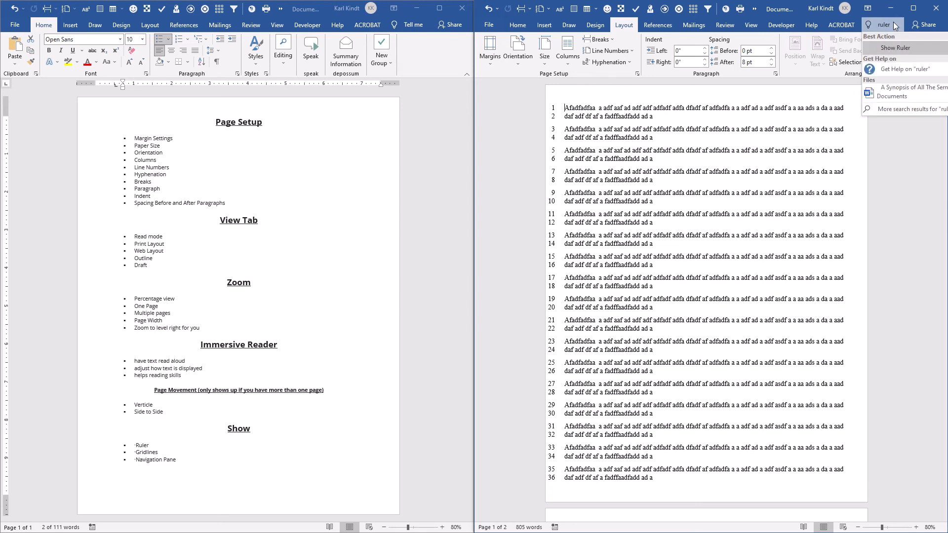
left_click(888, 47)
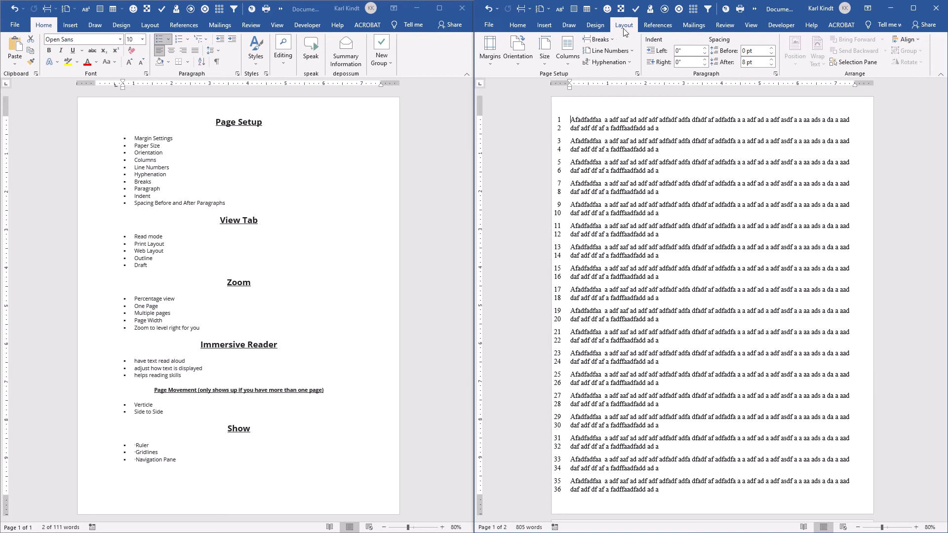
Step: Increase the whole document's left margin to about 1" using the custom margin settings
left_click(489, 61)
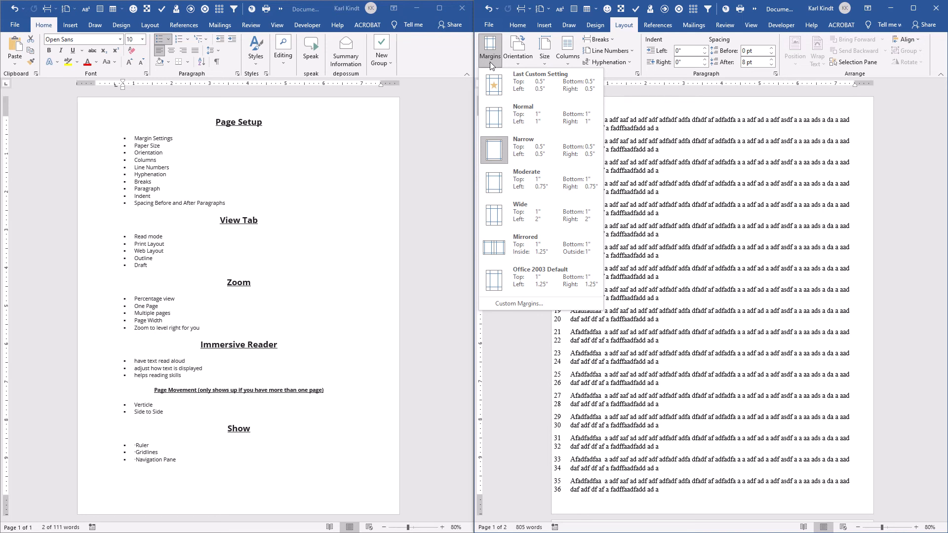
left_click(517, 304)
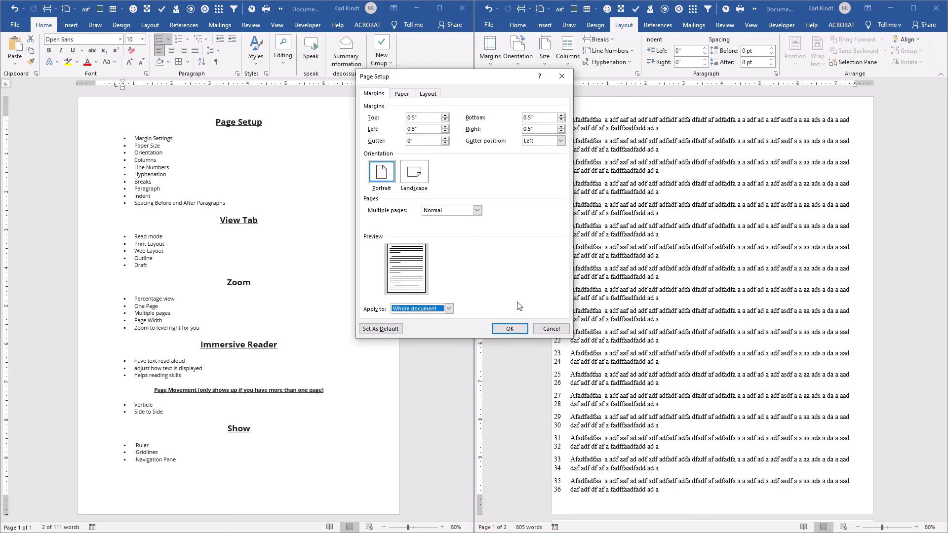
left_click(445, 127)
left_click(445, 126)
left_click(510, 330)
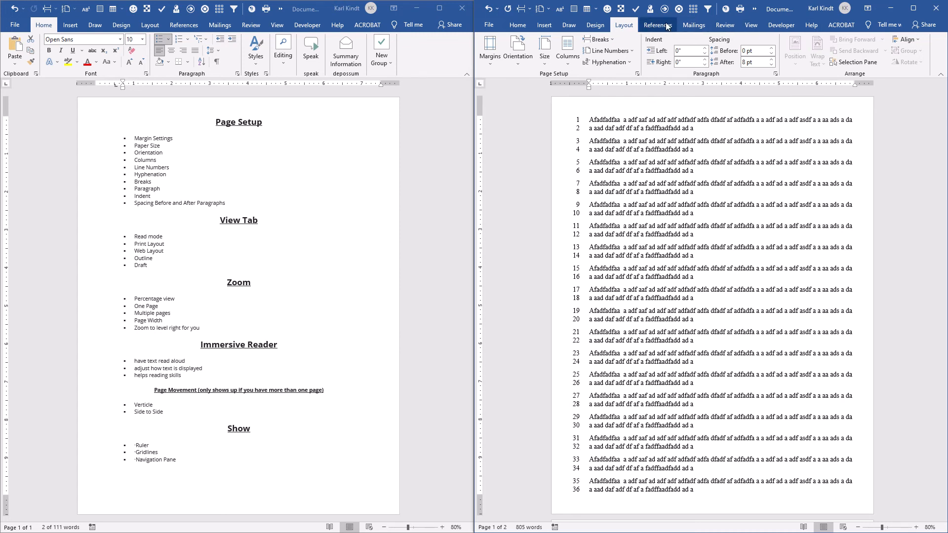
Step: Show and hide the gridlines, and open and close the Navigation Pane
left_click(751, 25)
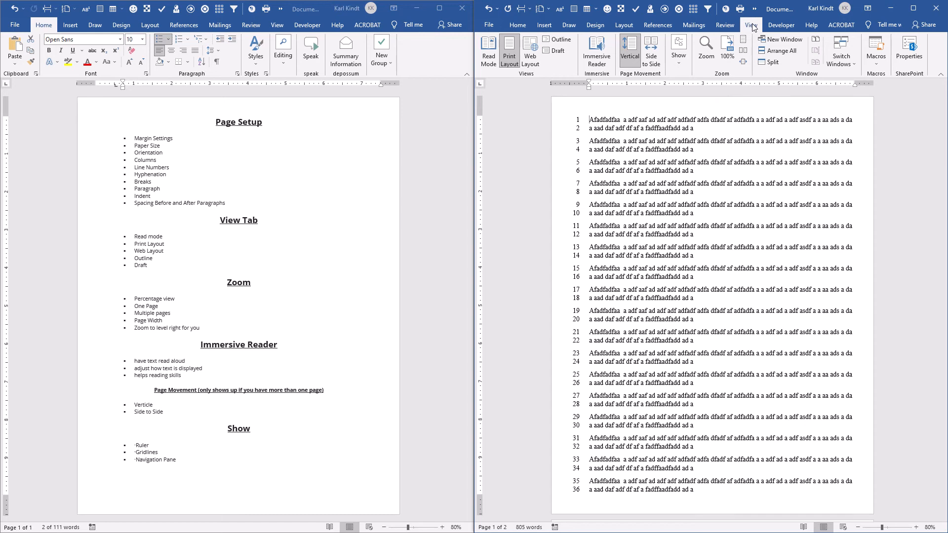
left_click(677, 60)
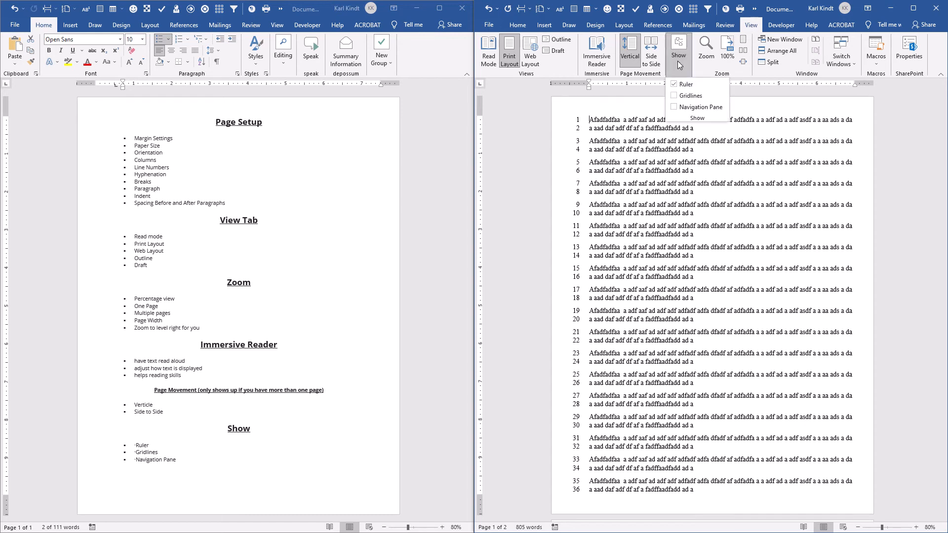
left_click(674, 96)
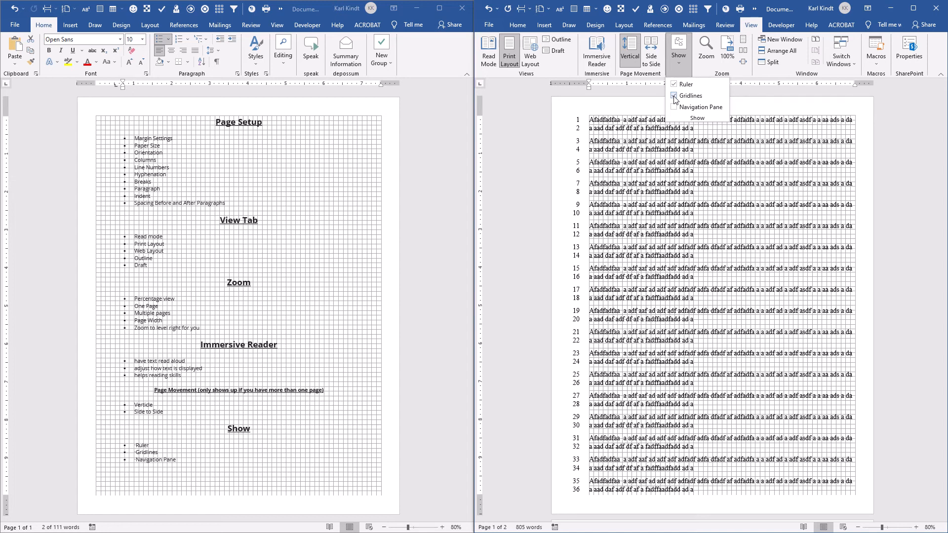
left_click(674, 97)
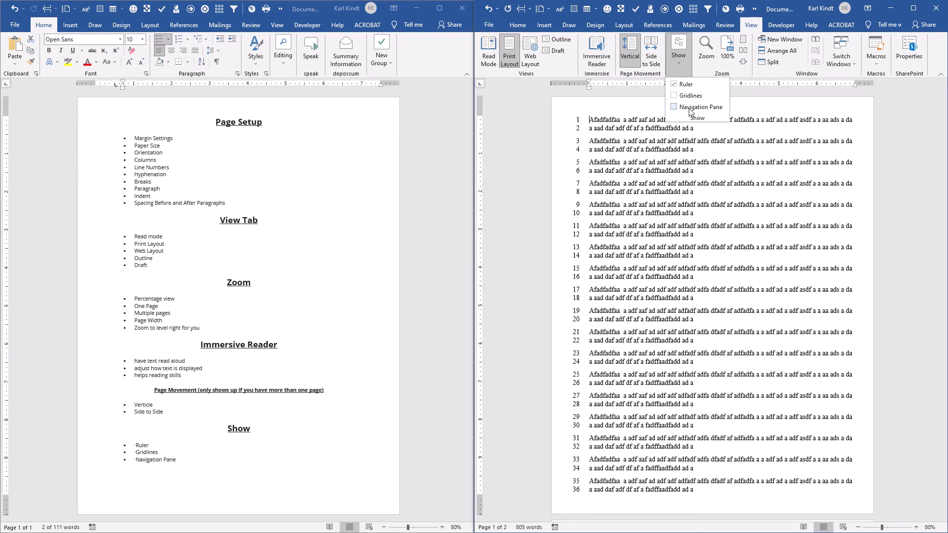
left_click(675, 107)
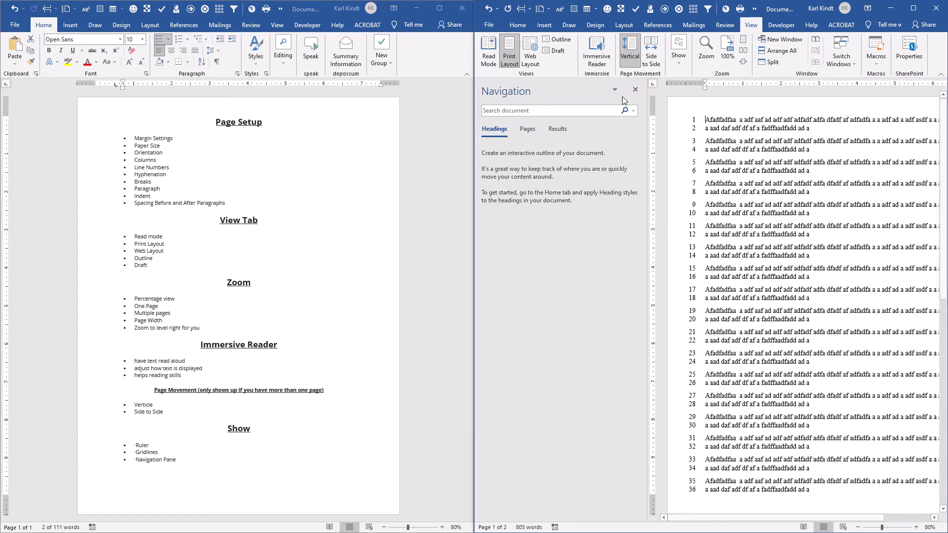
left_click(636, 91)
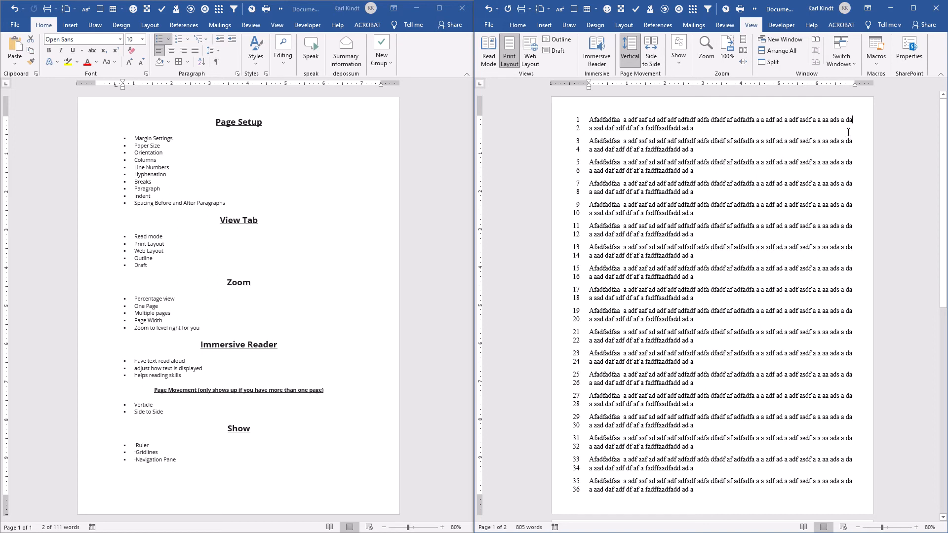
Step: Add a long run of filler characters beginning with "dghdghdgh" at the end of line 1 in the first paragraph
type("dghdghdghdfghdghdgh")
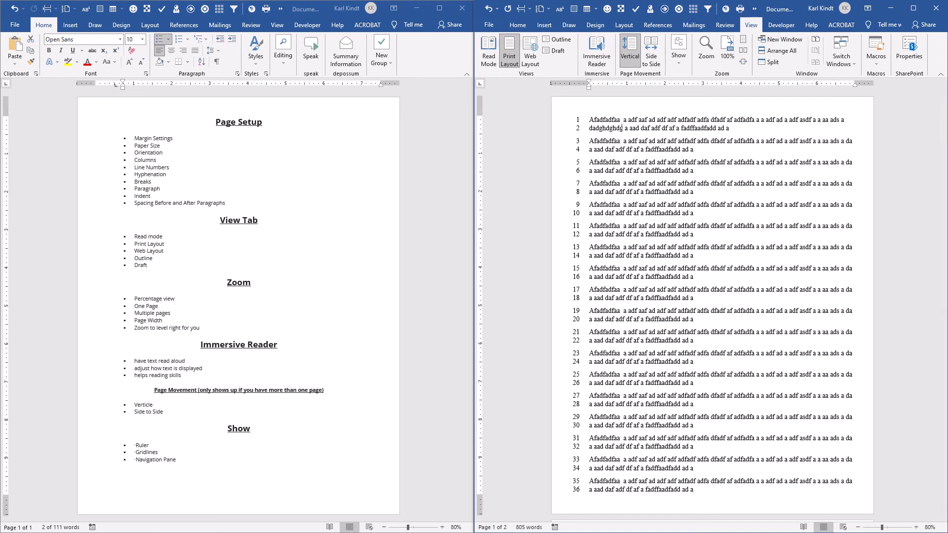
type("dghdghdghdgh")
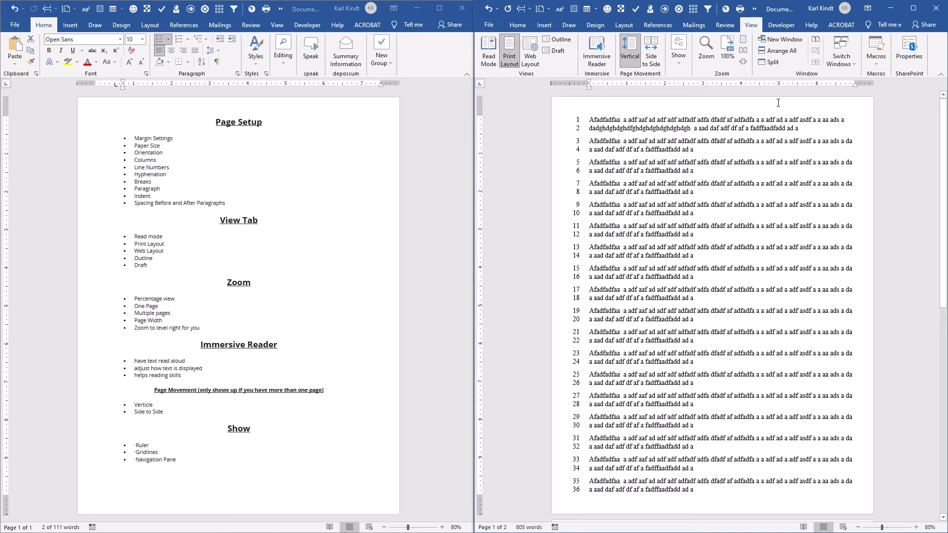
Step: Find the hyphenation command by searching for "hyp" and set the filler document's hyphenation to Automatic
left_click(891, 25)
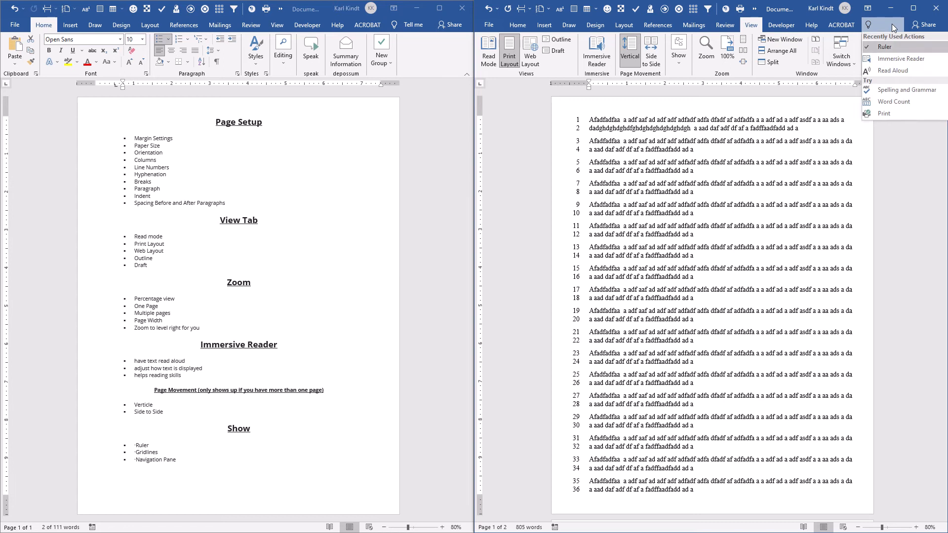
type("hy")
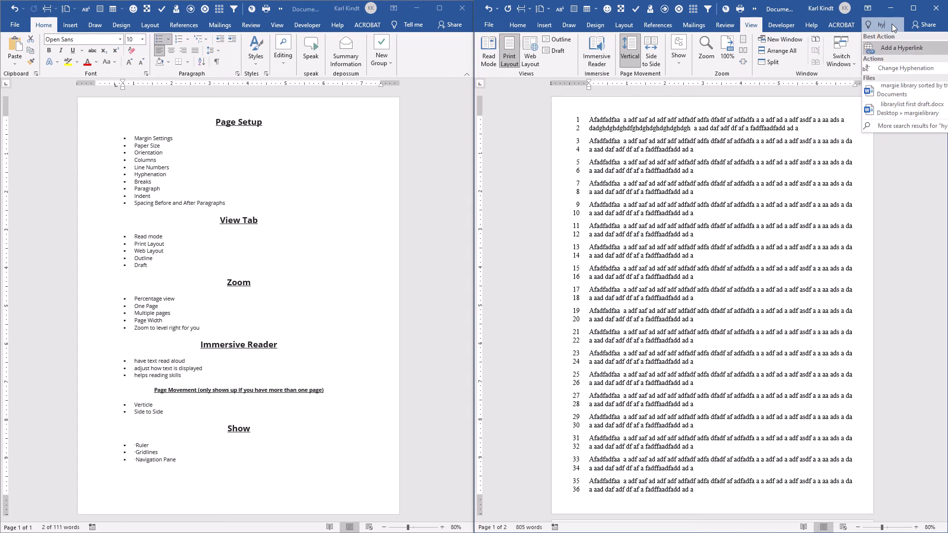
type("p")
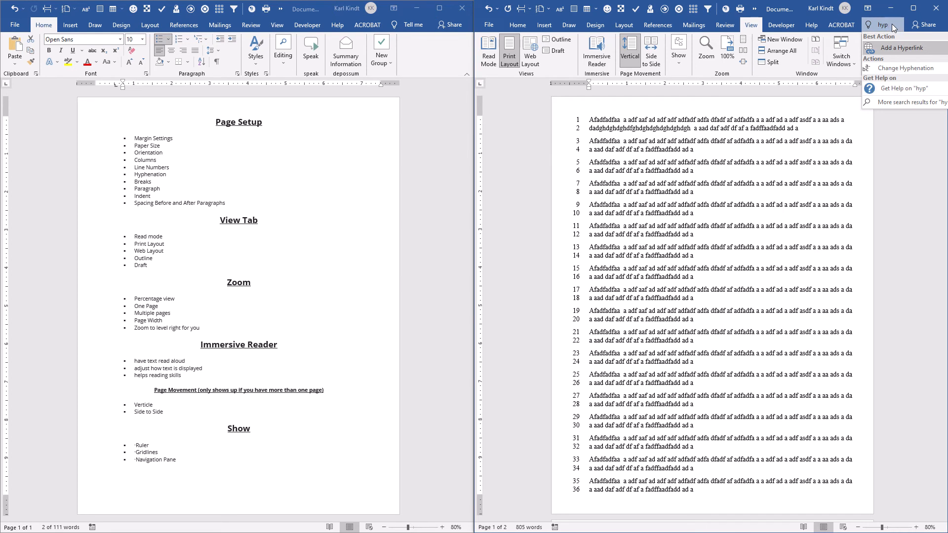
mouse_move(899, 68)
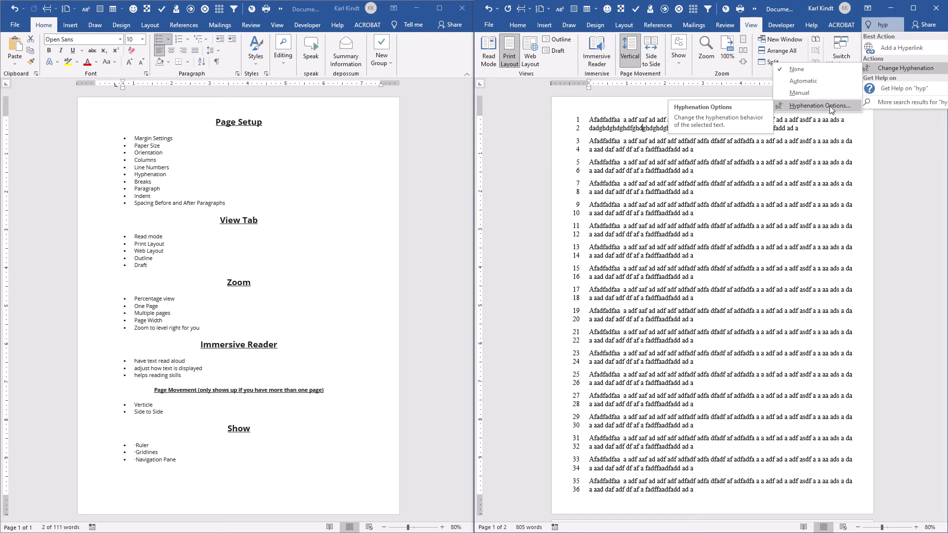
left_click(816, 80)
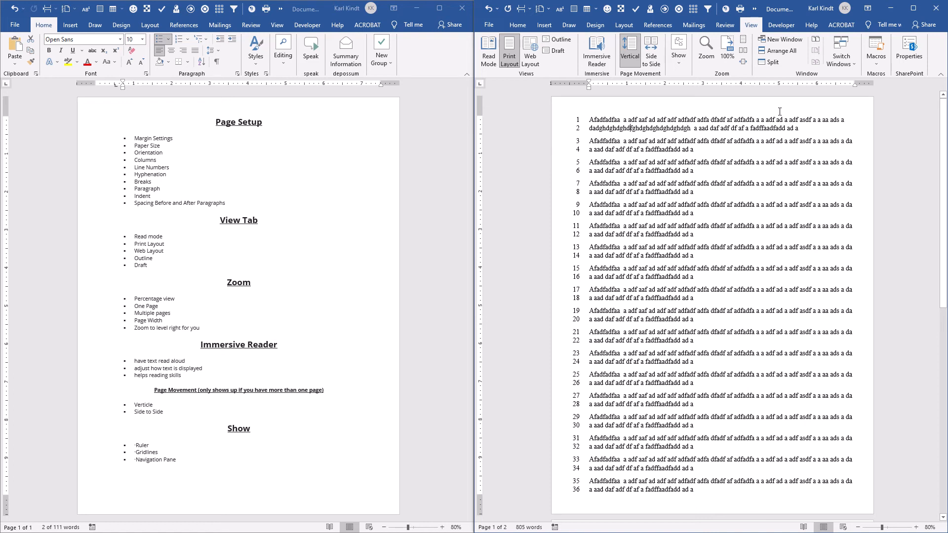
Step: In the hyphenation options, turn off automatic hyphenation and hyphenating words in CAPS, and run manual hyphenation on the document
left_click(888, 26)
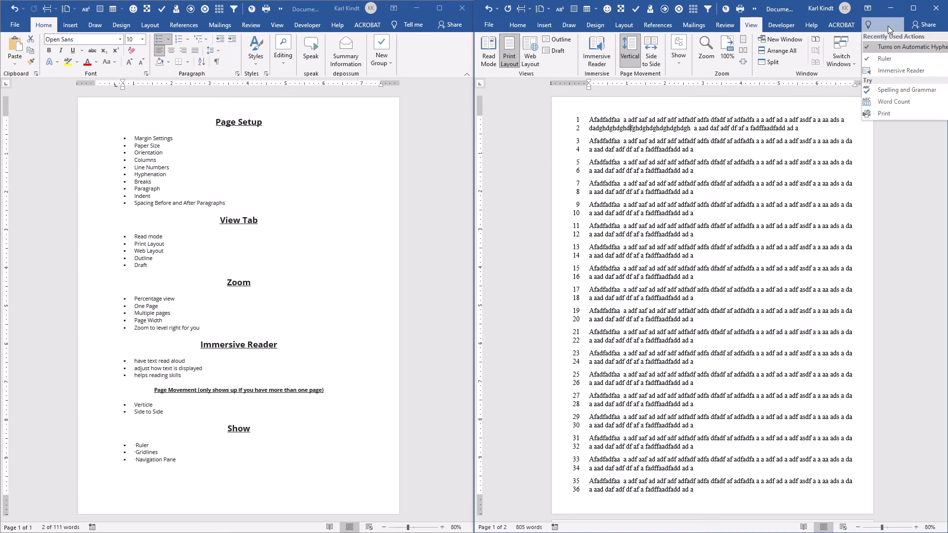
type("hyp")
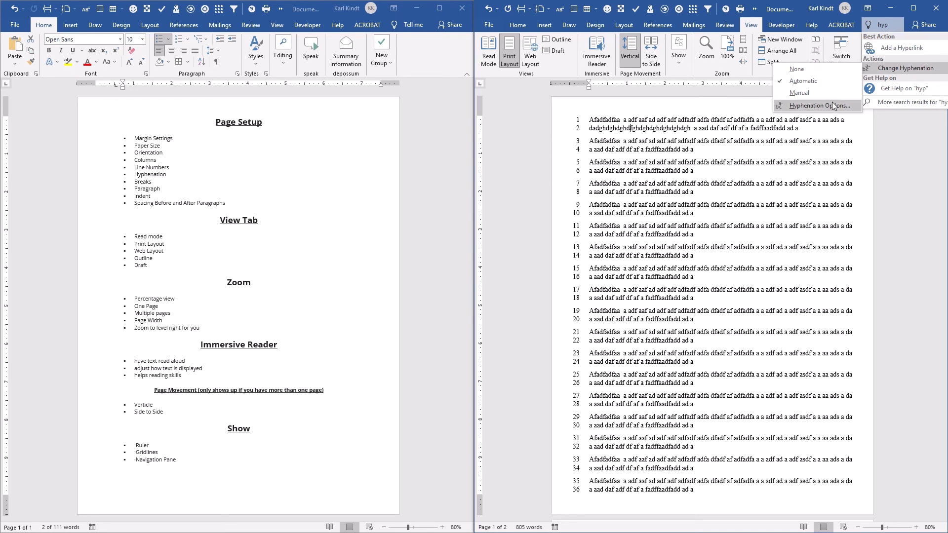
left_click(815, 104)
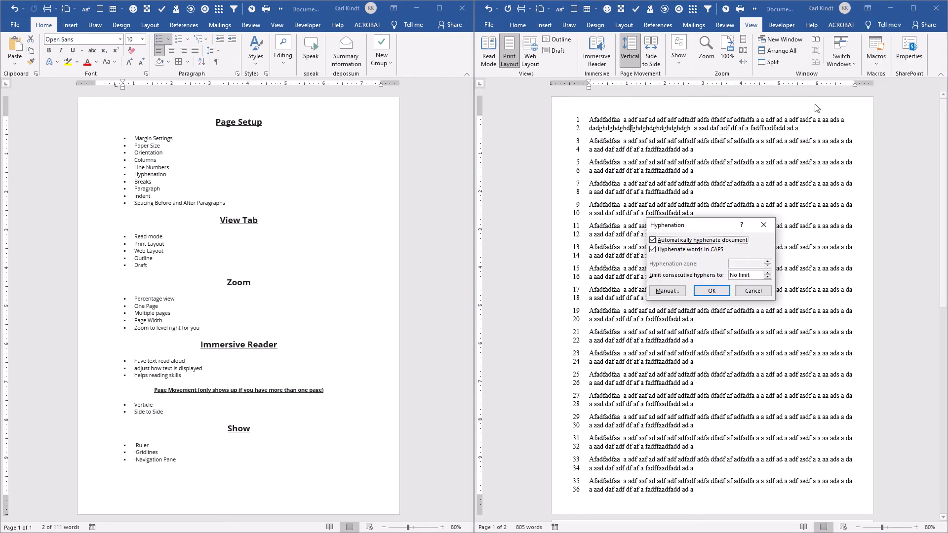
left_click(656, 241)
left_click(652, 250)
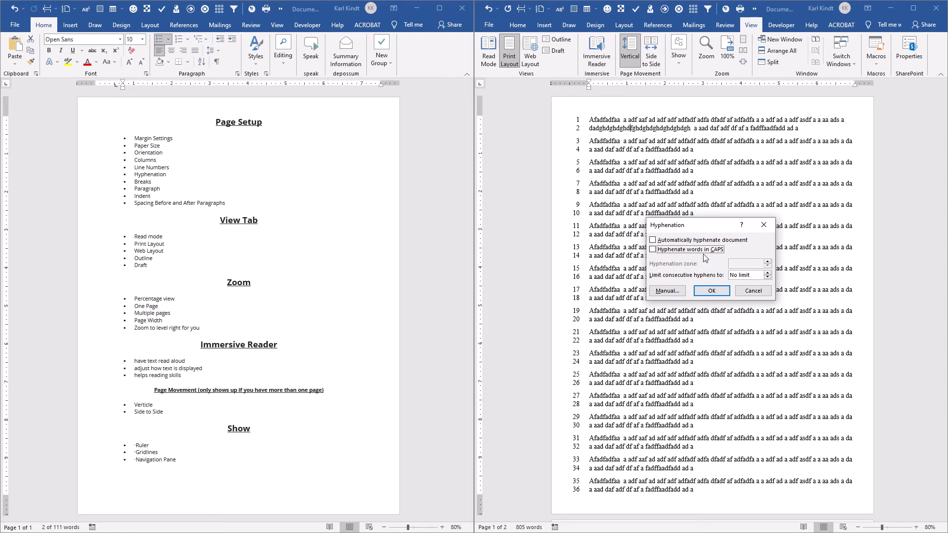
left_click(672, 292)
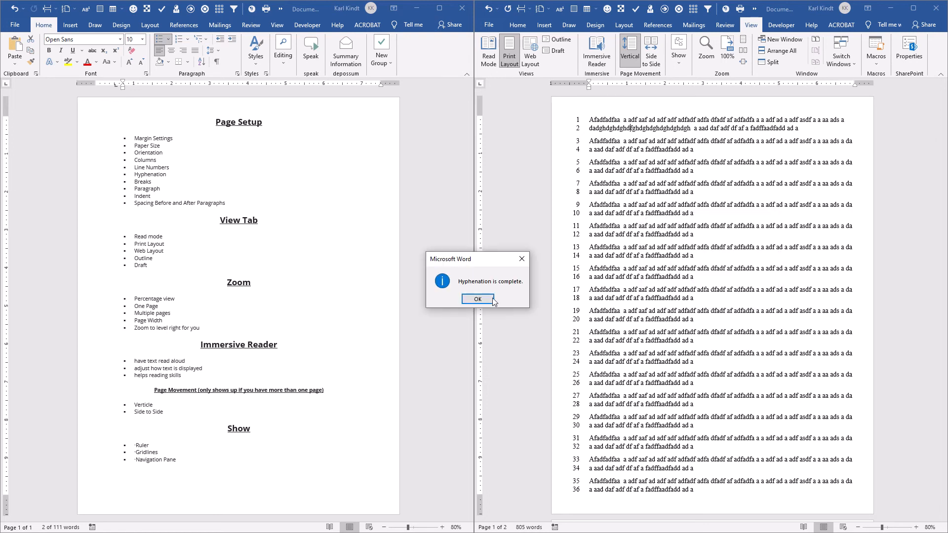
left_click(477, 299)
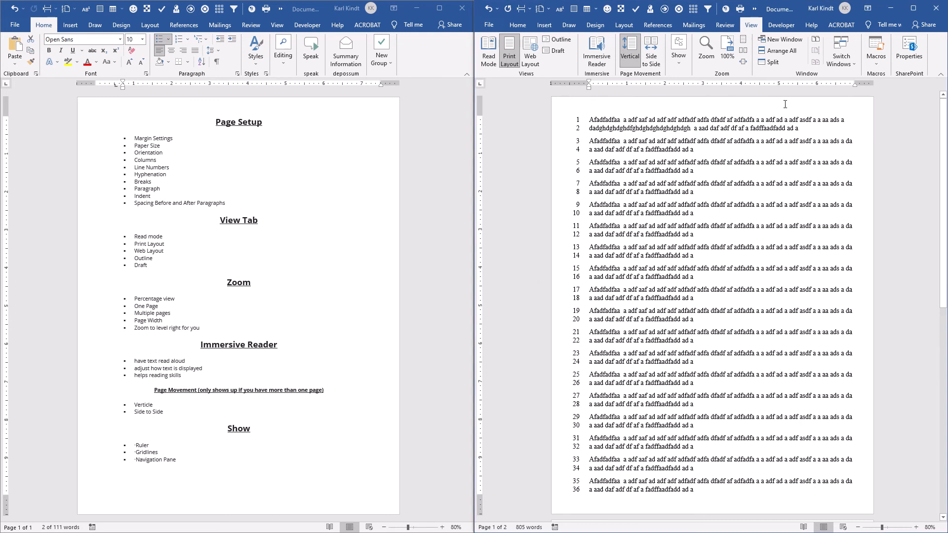
Step: Look up help on "hyphenation" and open the article "Keep text together"
left_click(889, 25)
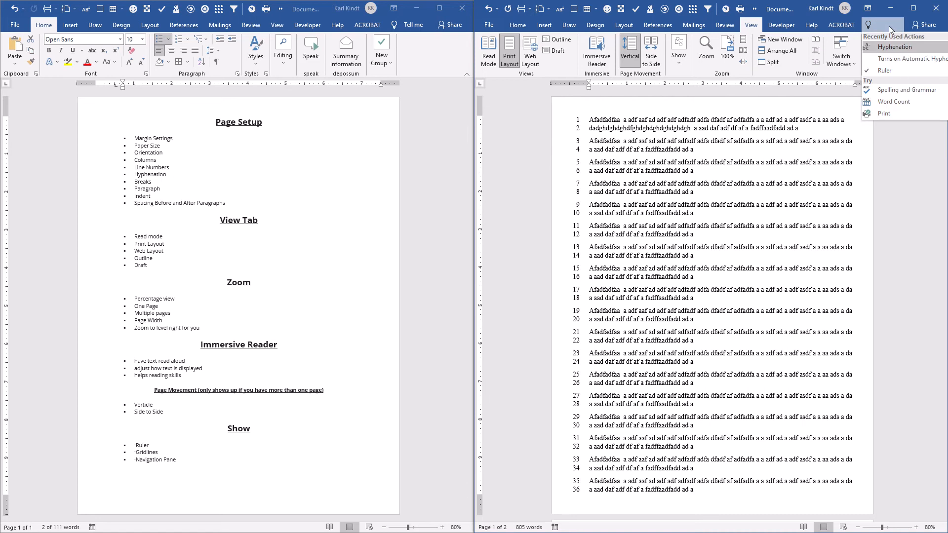
type("hyp")
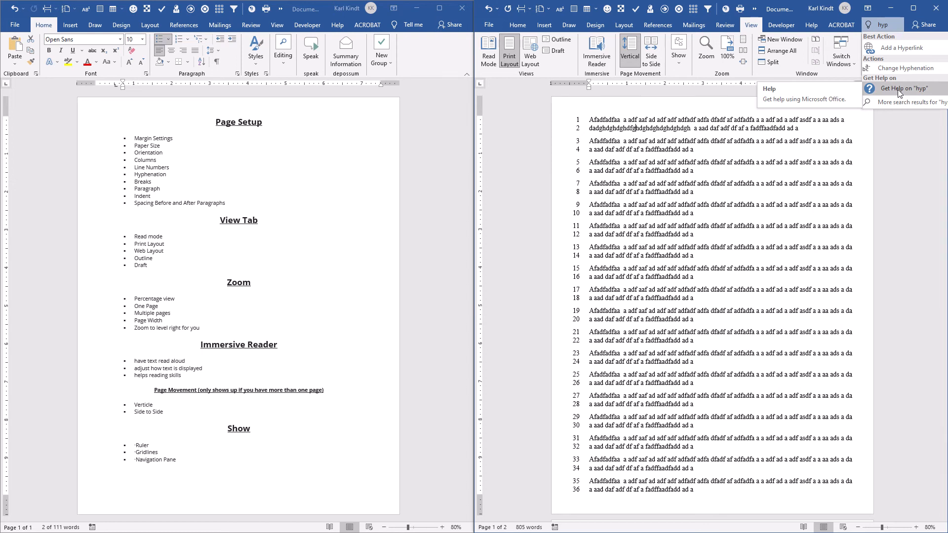
mouse_move(902, 68)
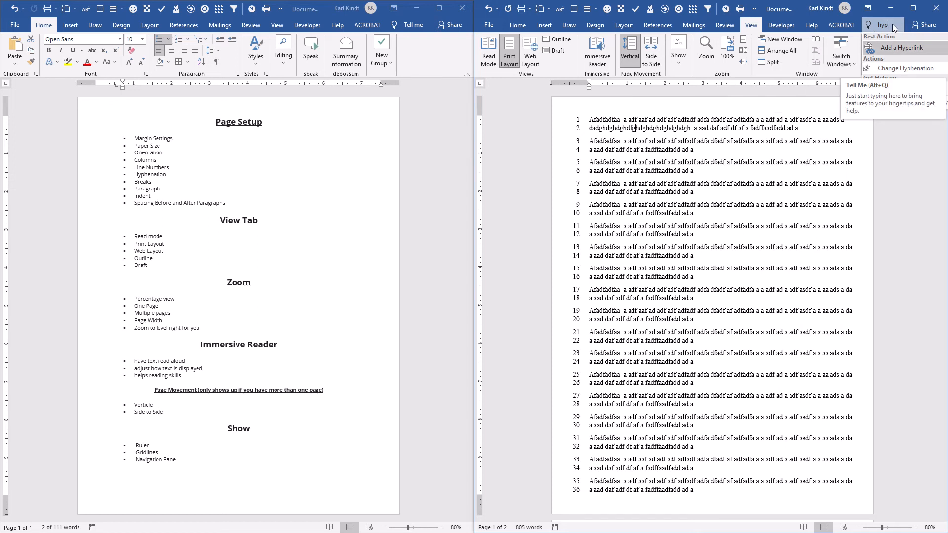
type("h")
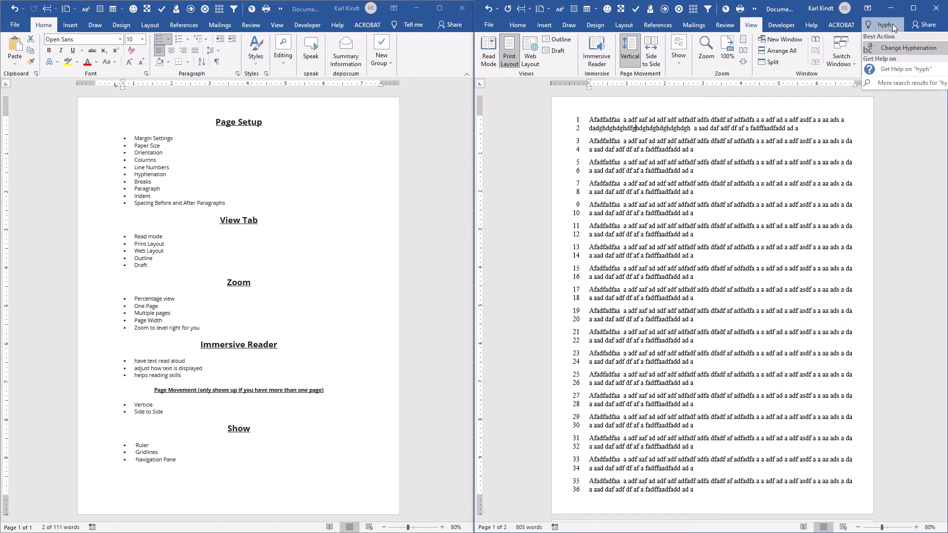
type("enation")
left_click(902, 67)
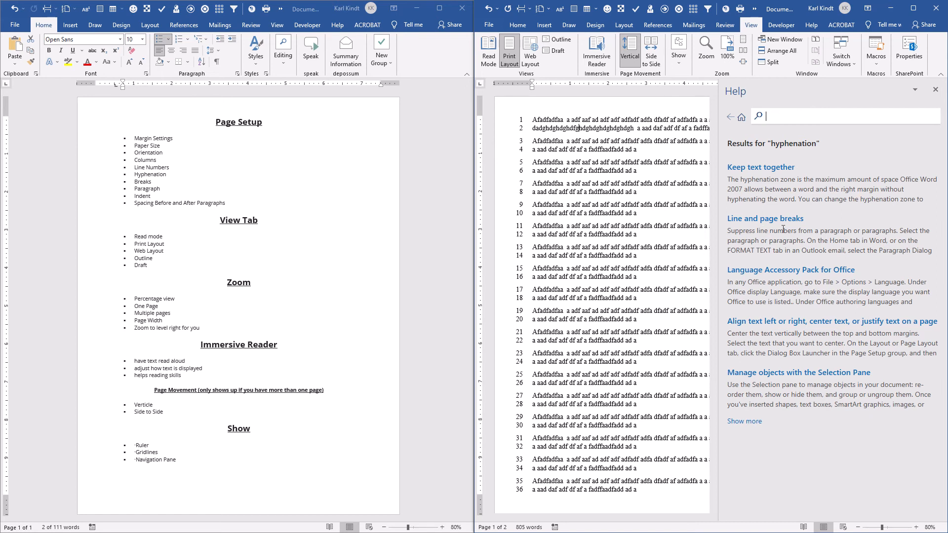
left_click(760, 169)
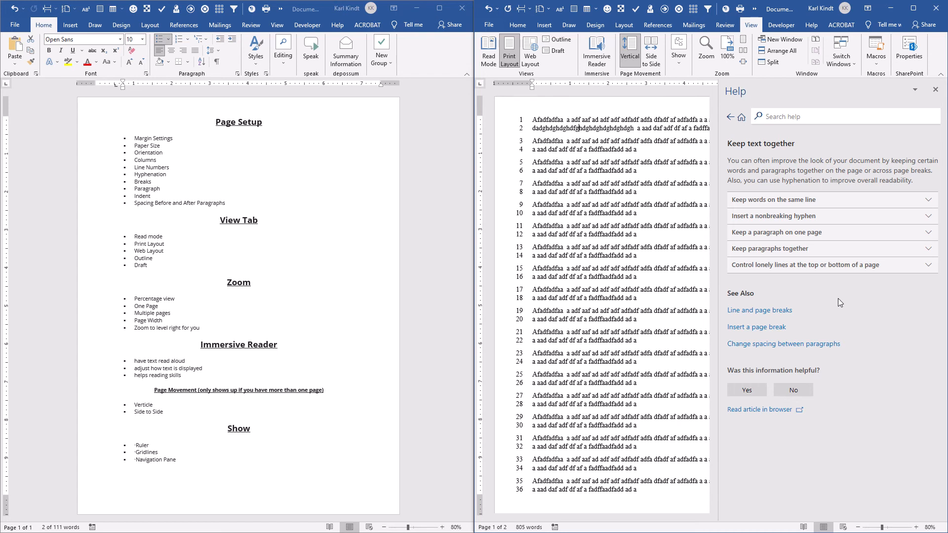
Step: Read the instructions for inserting a nonbreaking hyphen in the help article and close Help
left_click(768, 221)
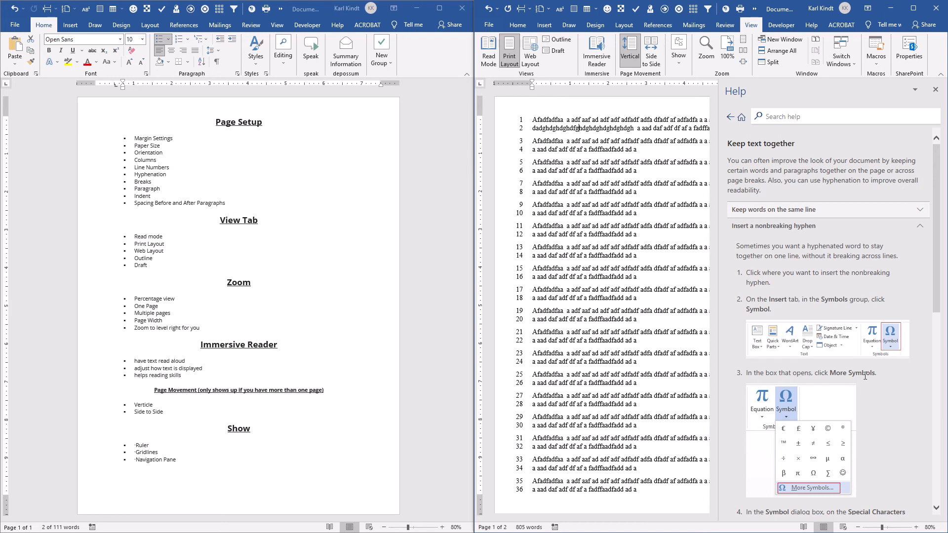
scroll(822, 454, "down", 3)
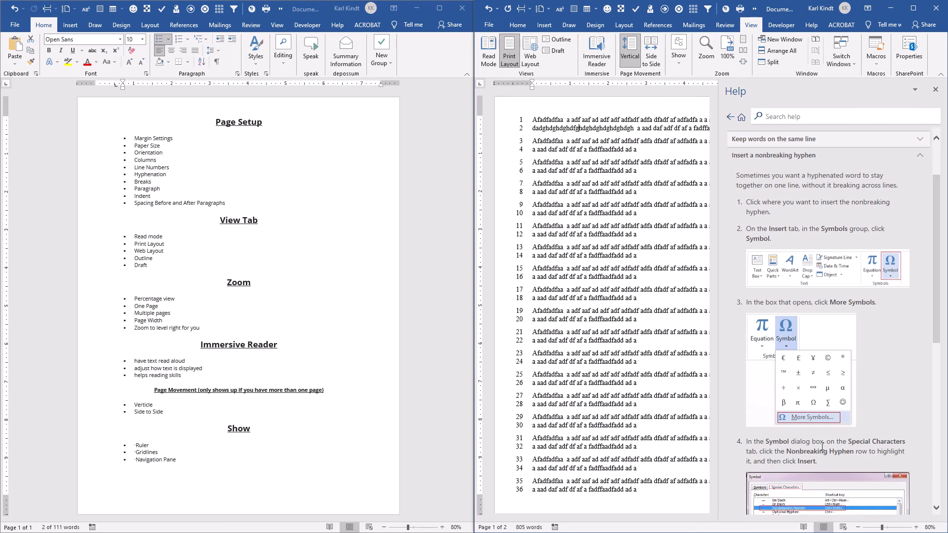
scroll(821, 446, "down", 5)
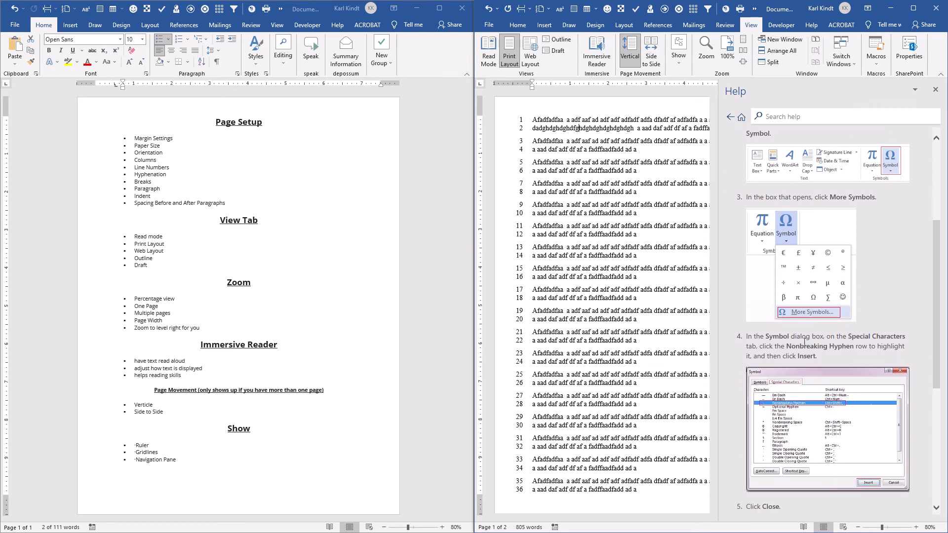
scroll(838, 340, "down", 1)
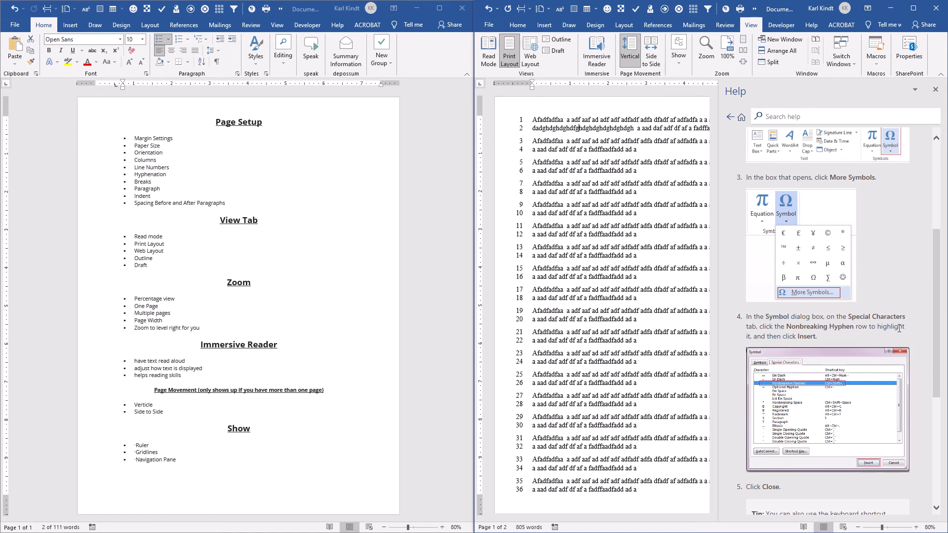
scroll(827, 328, "down", 1)
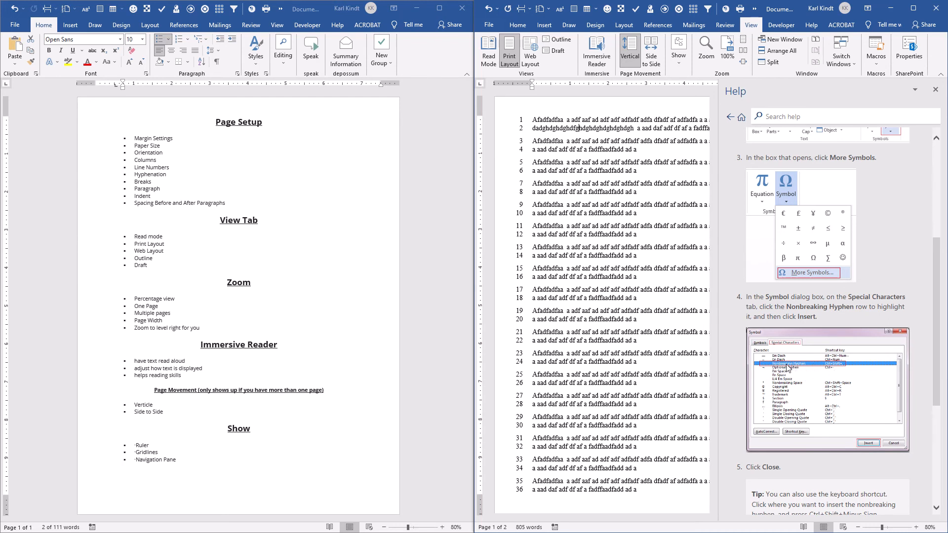
scroll(788, 367, "down", 1)
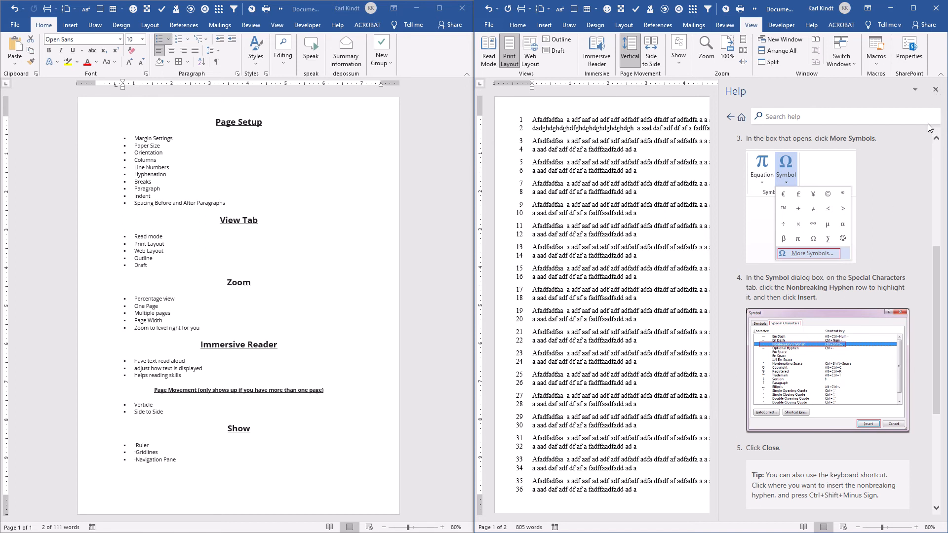
left_click(935, 89)
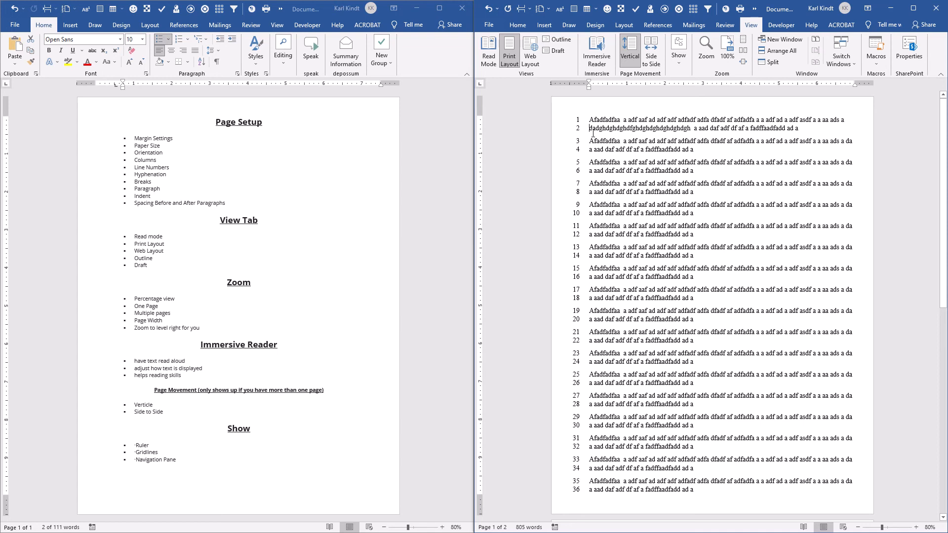
Step: Add a long run of filler characters beginning with "fgsfsfgsfg" at the start of line 2, separated from the "dghdghdgh" run
type("fgsfsfgsfgfgsfg")
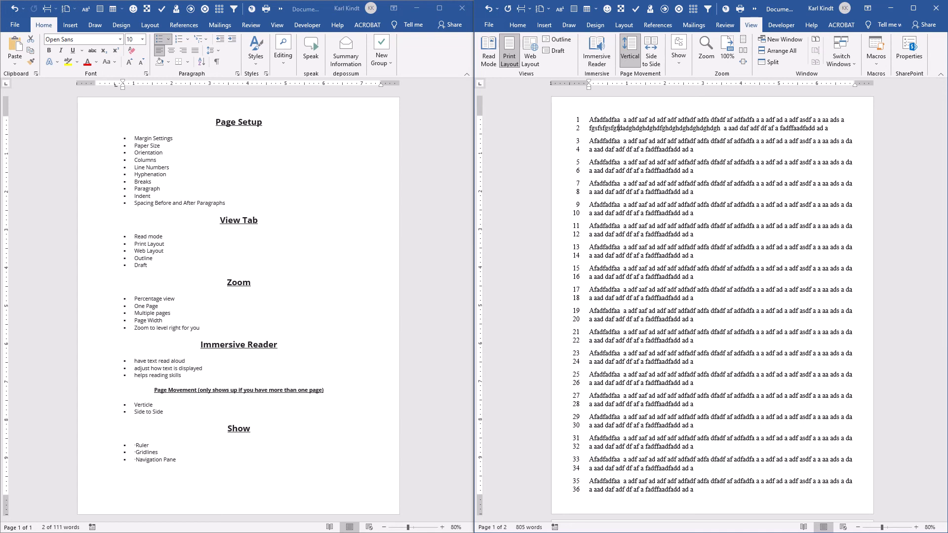
type("fgfgdfgdfgfff")
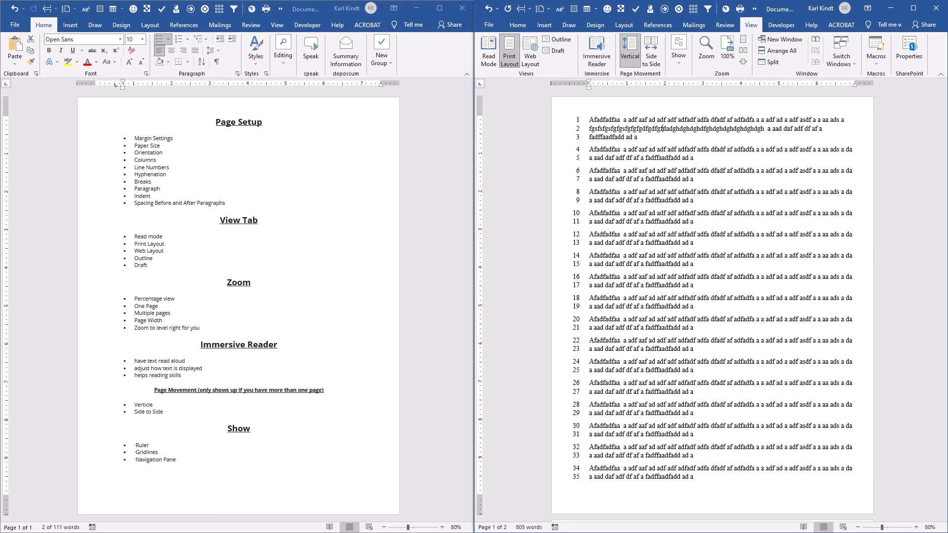
type("dfgfgfgfgfgfgfg")
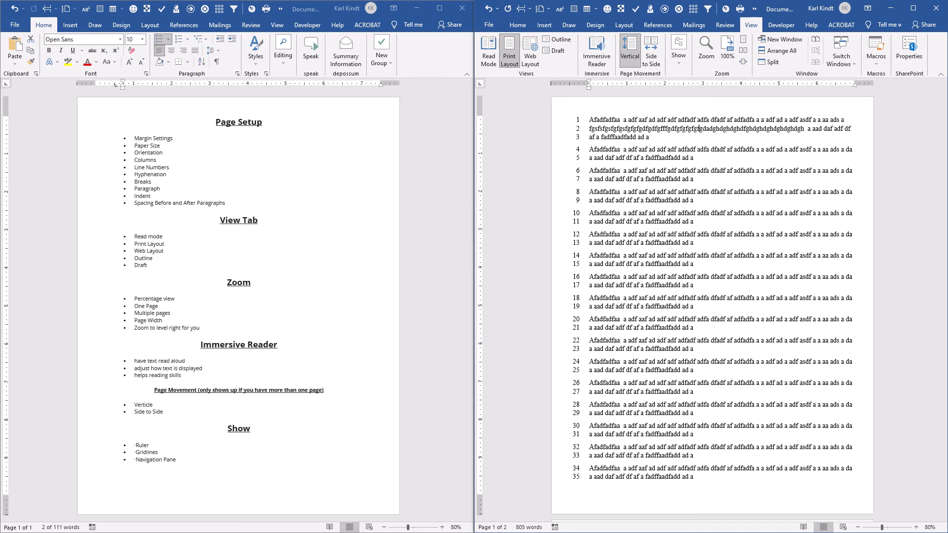
type("fdfgsdfgsfgsfgfdgf")
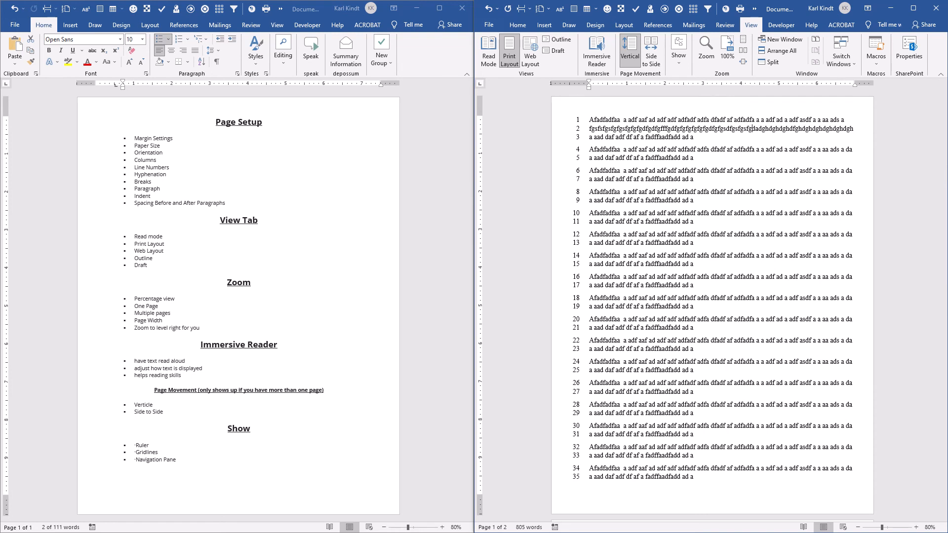
type("gggggg")
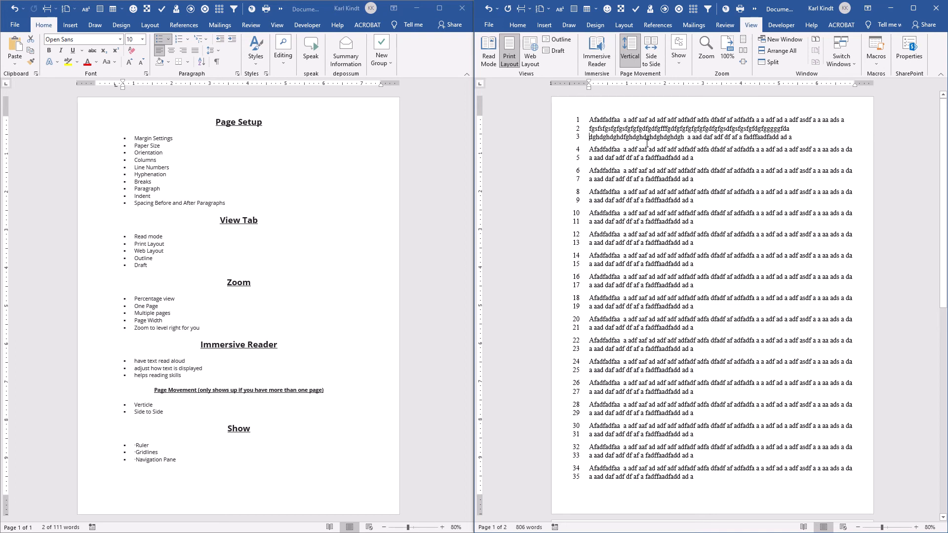
Step: Set the document's hyphenation to Automatic and insert a wide gap inside the long filler word on line 2
left_click(888, 26)
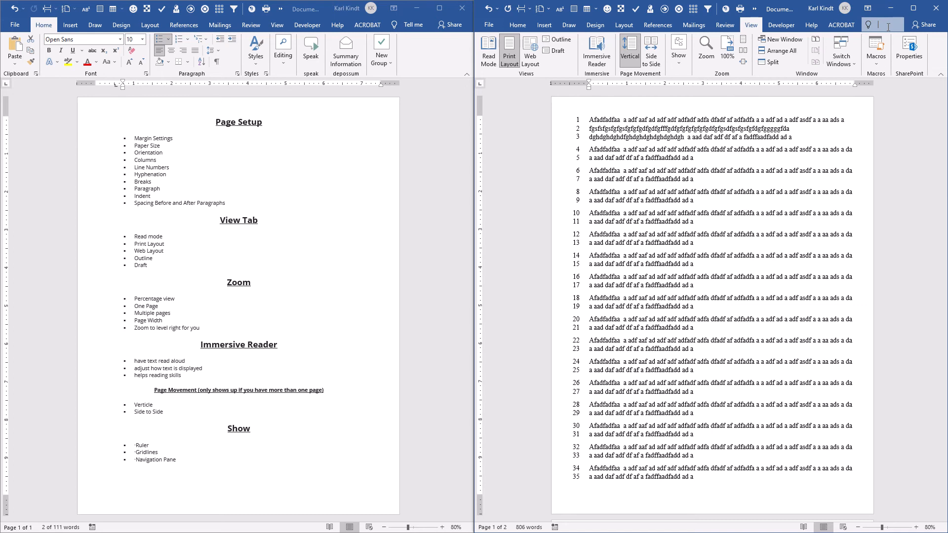
type("hyp")
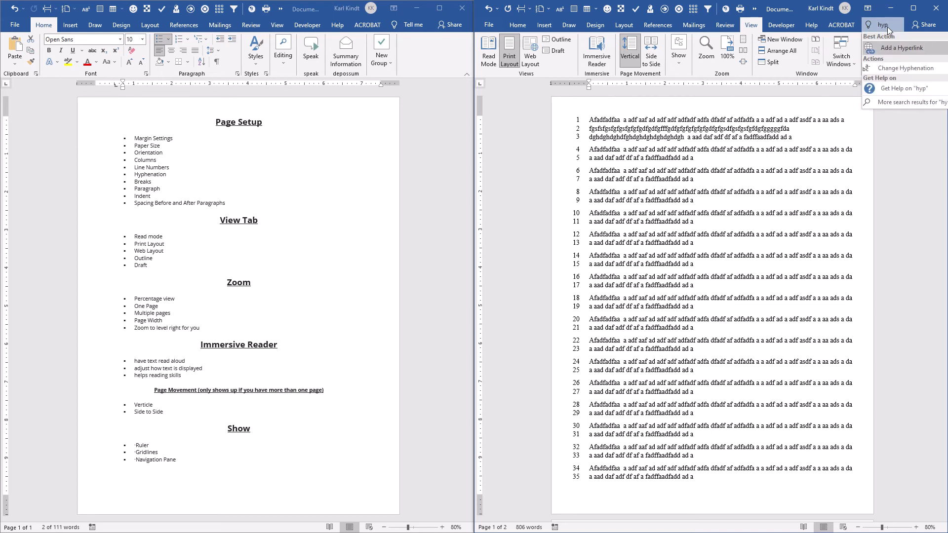
mouse_move(894, 67)
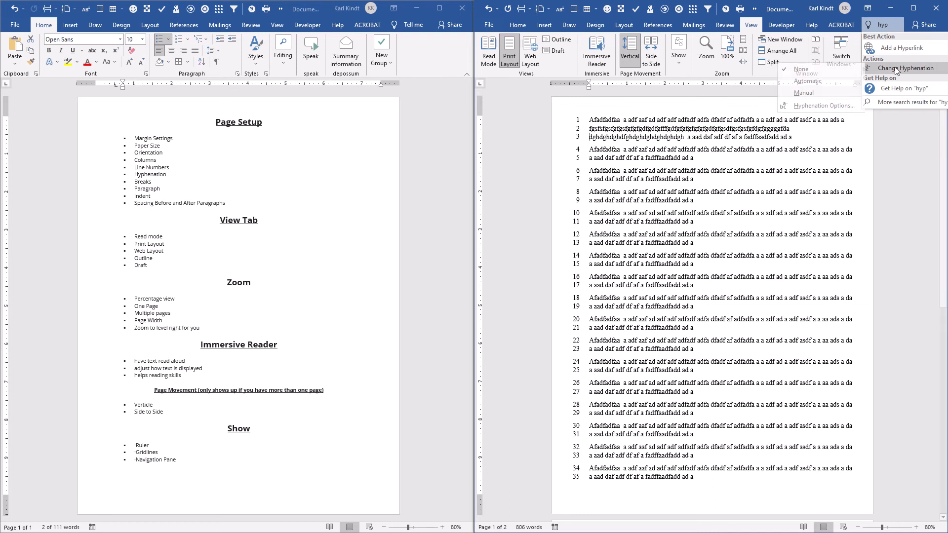
left_click(819, 79)
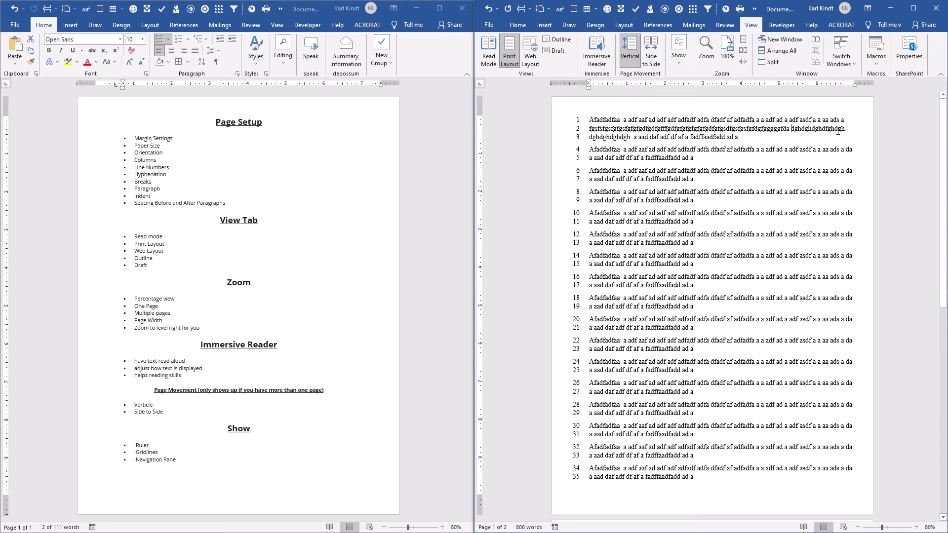
left_click(716, 129)
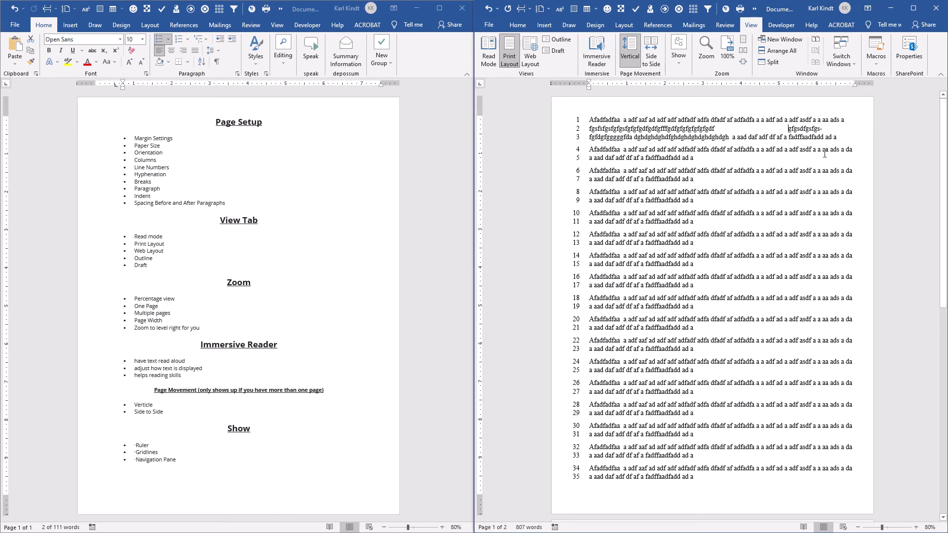
Step: Search the commands for "breaks" to see the available break options, and close the results
left_click(893, 25)
type("breaks")
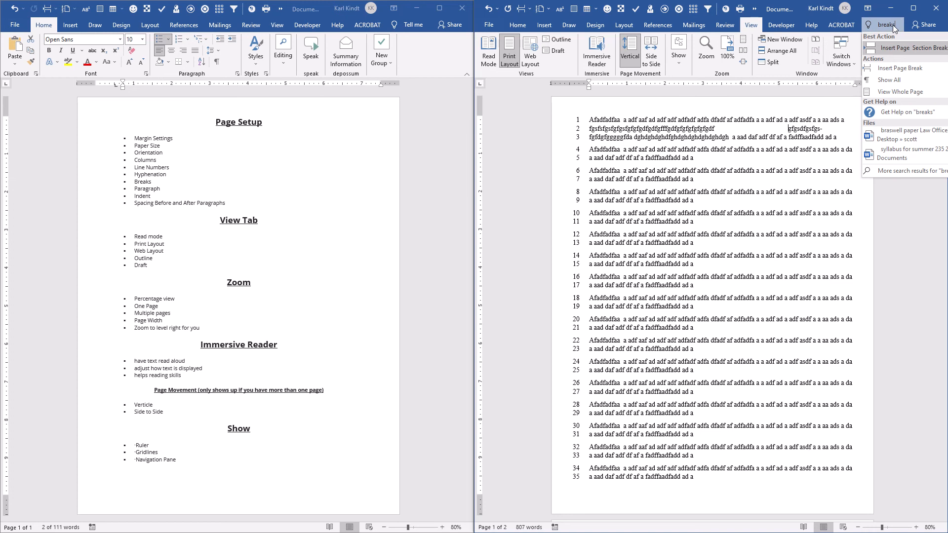
mouse_move(904, 48)
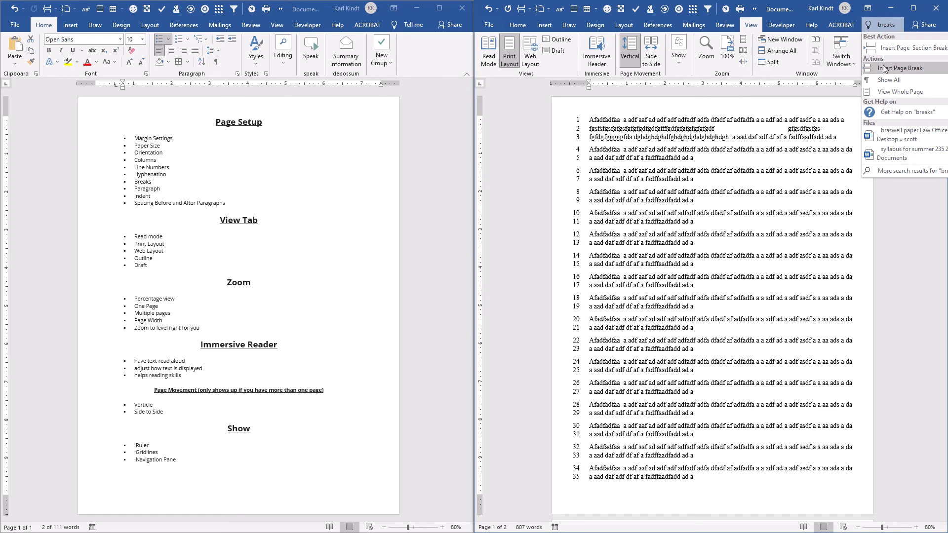
left_click(653, 260)
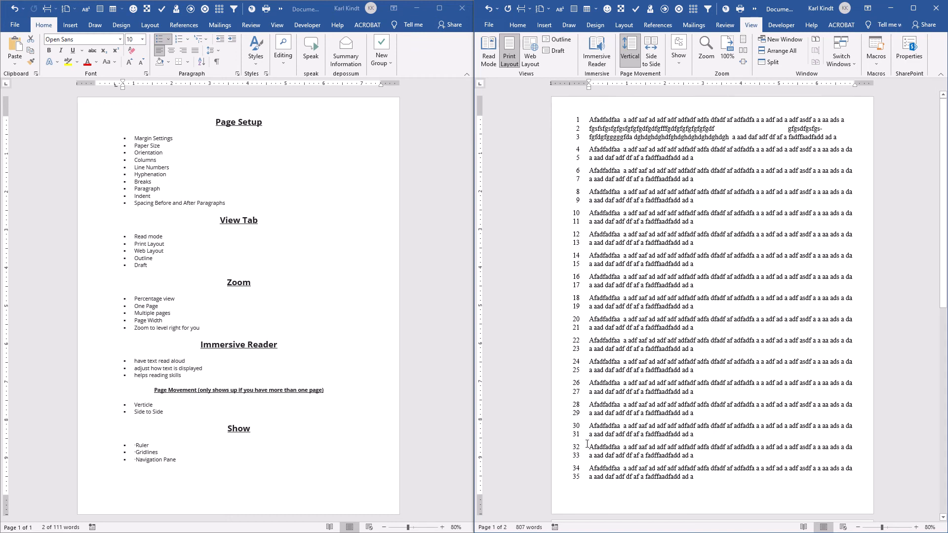
Step: Insert seven blank paragraphs before the paragraph at line 28 to push the text onto the next page
left_click(589, 405)
left_click_drag(589, 404, 647, 406)
key("Left")
key("Return")
key("Return")
key("Return")
key("Return")
key("Return")
key("Return")
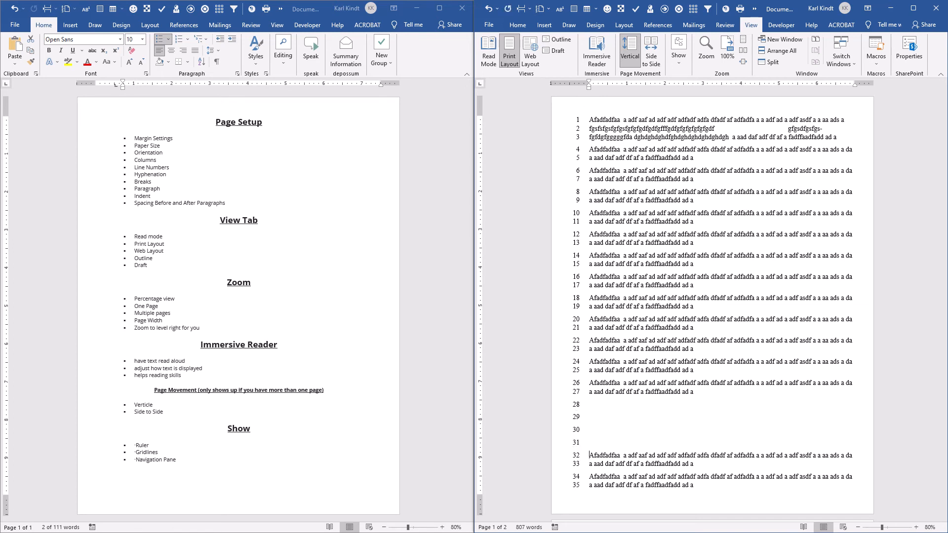
key("Return")
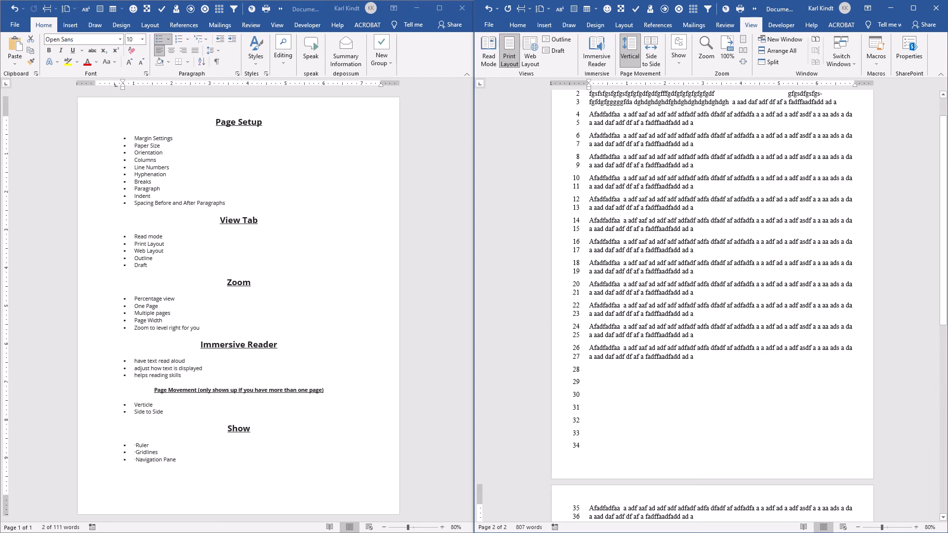
Step: Remove all the blank paragraphs above the text that started at line 28
key("BackSpace")
key("BackSpace")
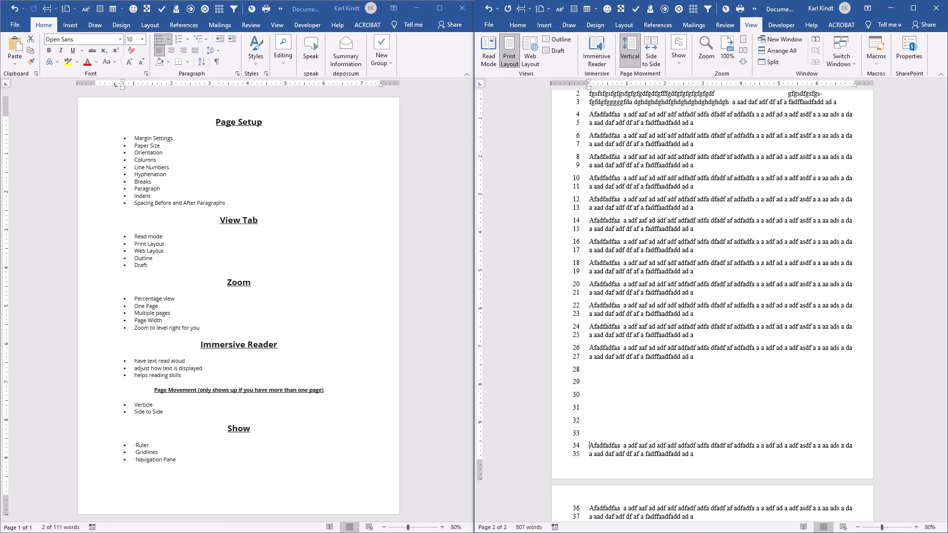
key("BackSpace")
key("BackSpace")
key("BackSpace")
key("BackSpace")
key("BackSpace")
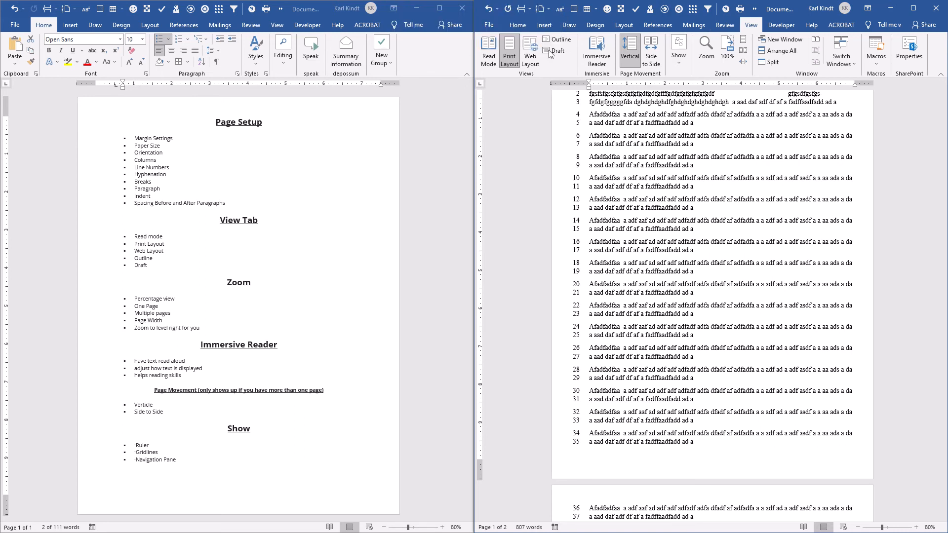
Step: Look up "page break", read the help article "Insert a page break" and close Help
left_click(544, 27)
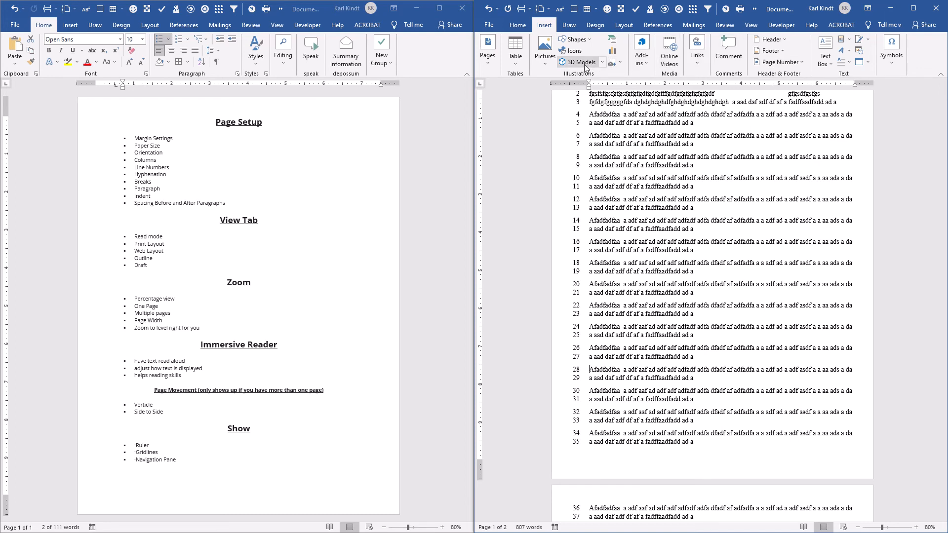
left_click(878, 26)
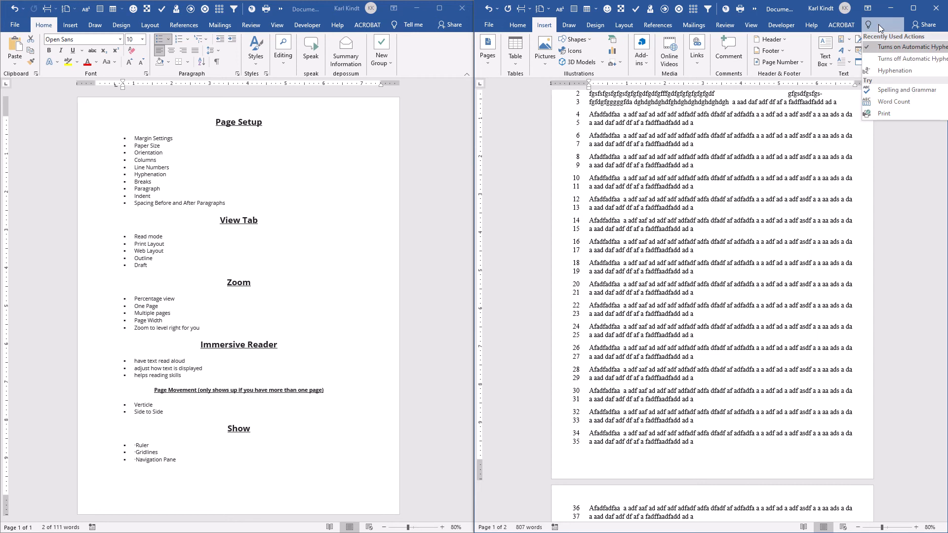
type("page bre")
type("ak")
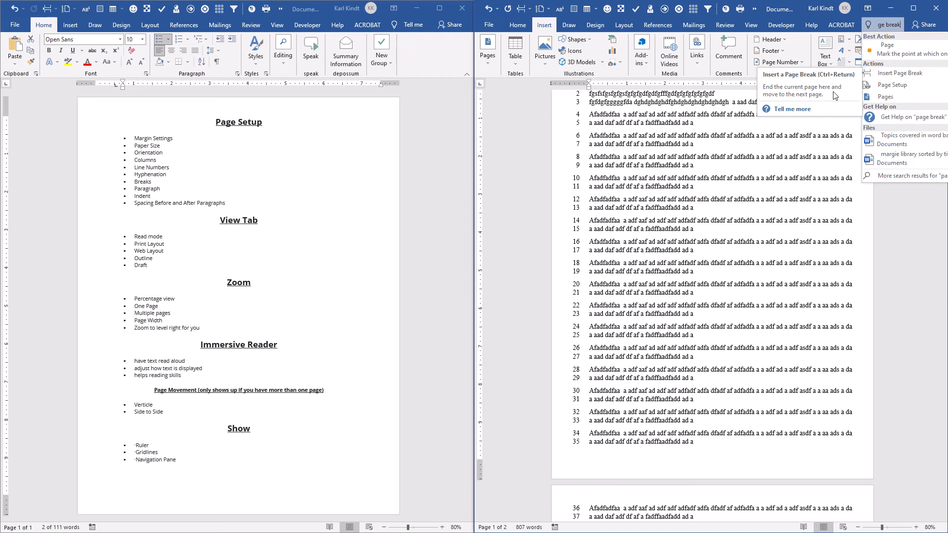
left_click(785, 113)
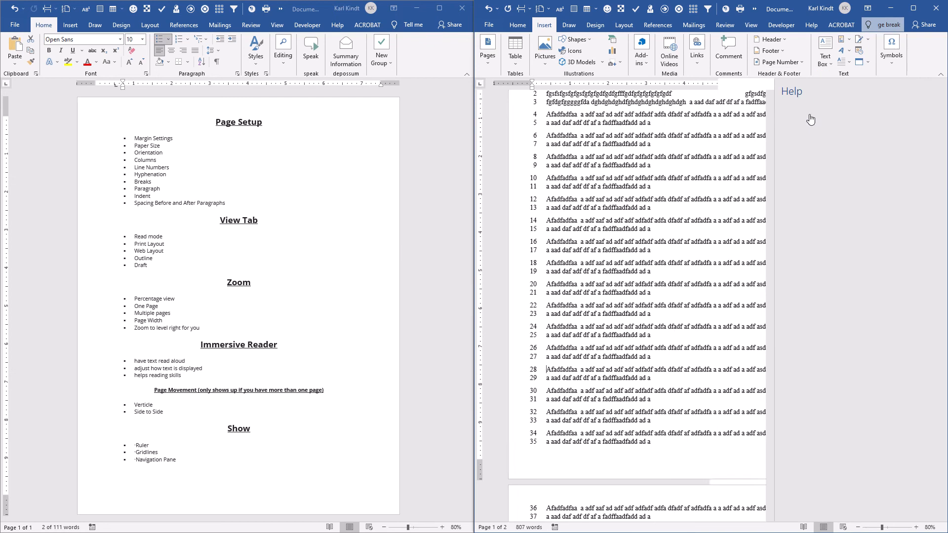
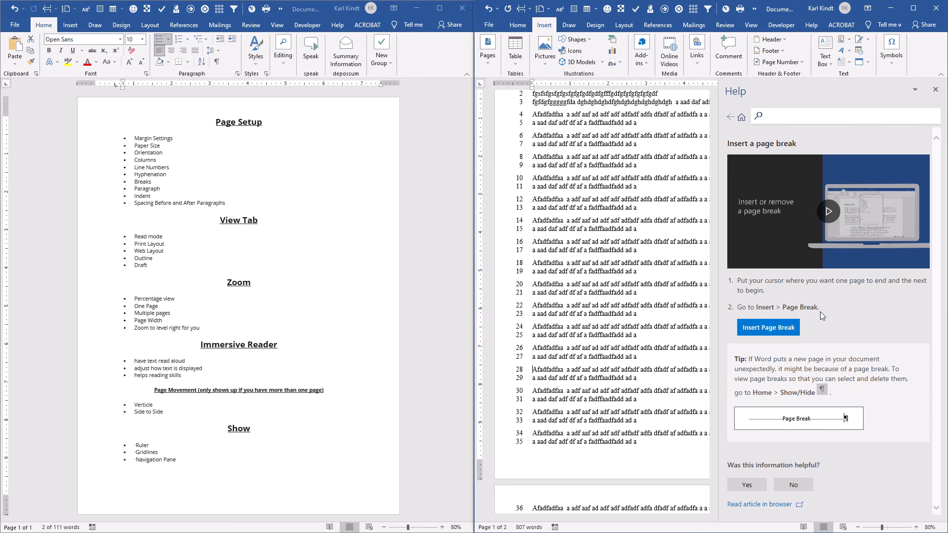
left_click(936, 90)
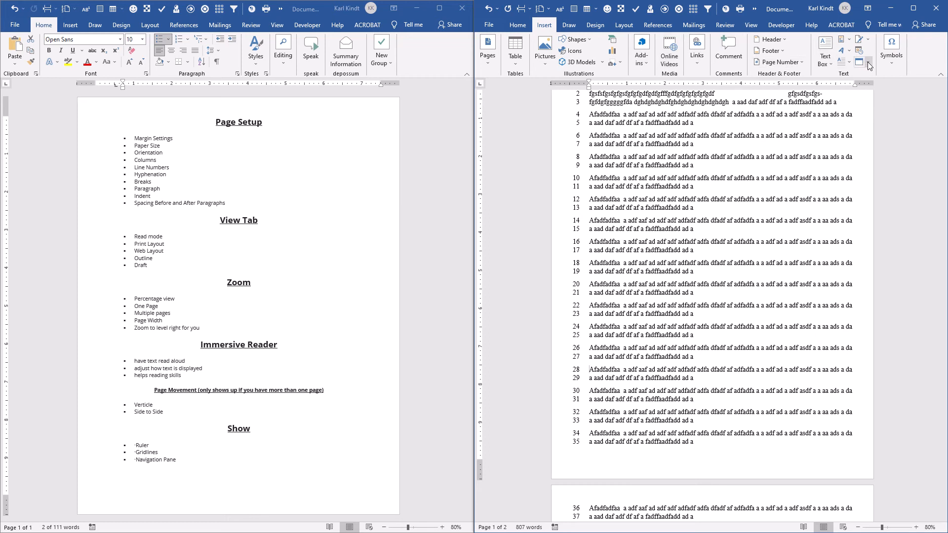
Step: Insert a page break before the paragraph at line 28, keeping the document window beside the topic list
left_click(913, 11)
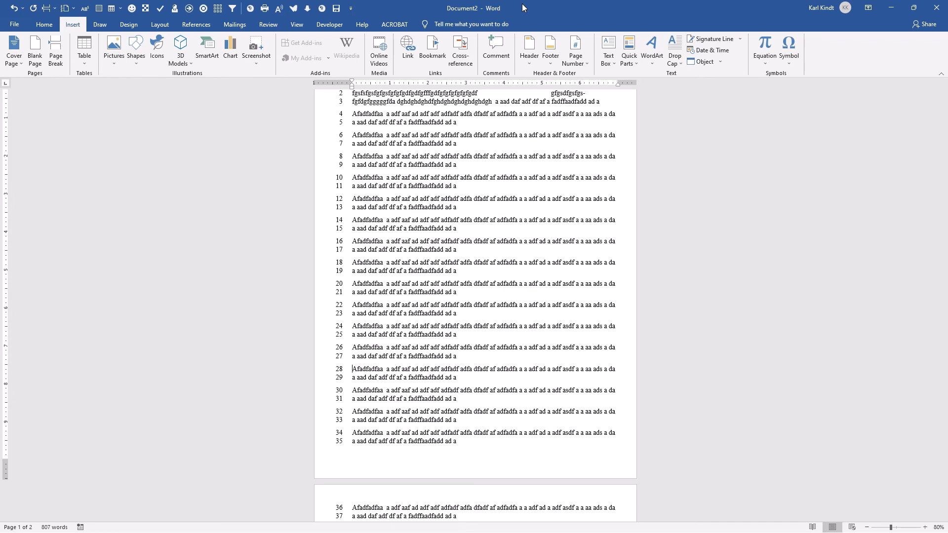
left_click_drag(522, 4, 946, 64)
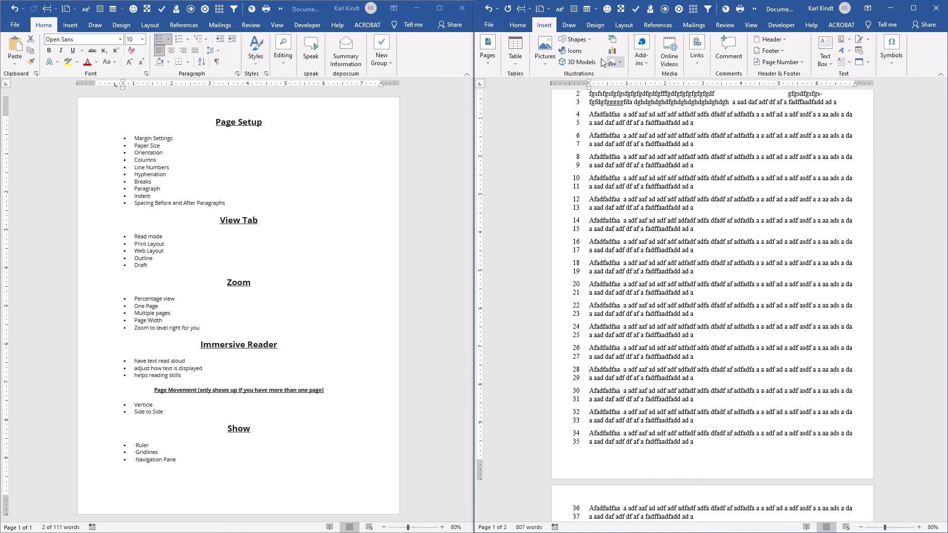
left_click(490, 64)
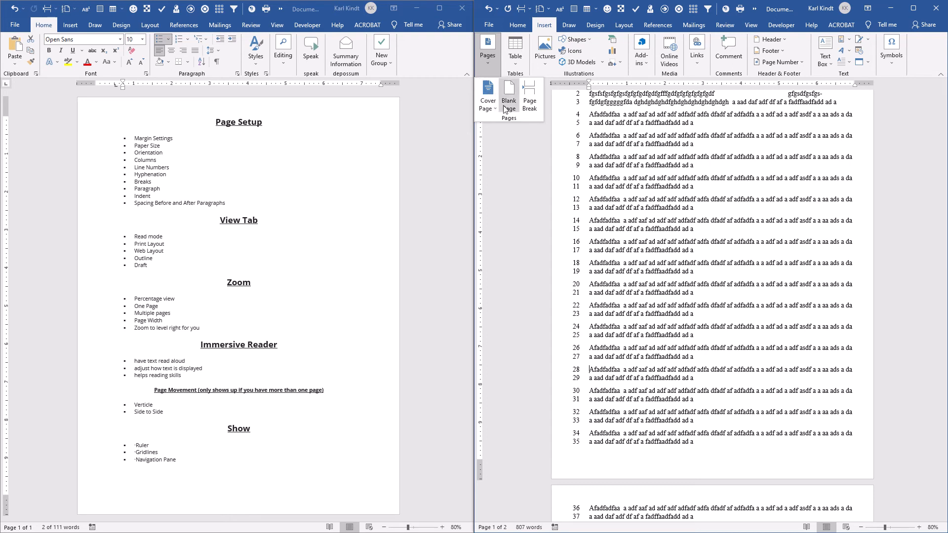
left_click(530, 94)
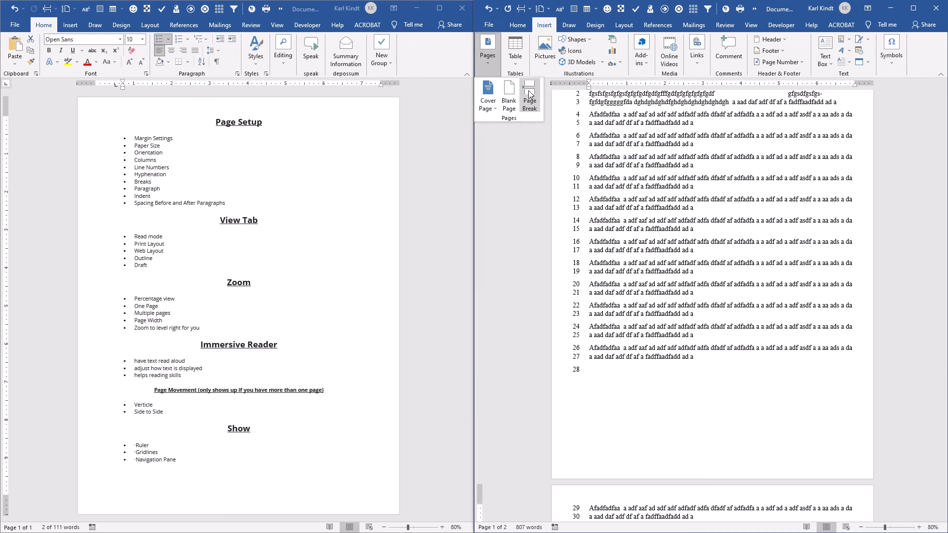
Step: Join the page break on line 28 to the end of the paragraph at line 27
left_click(592, 374)
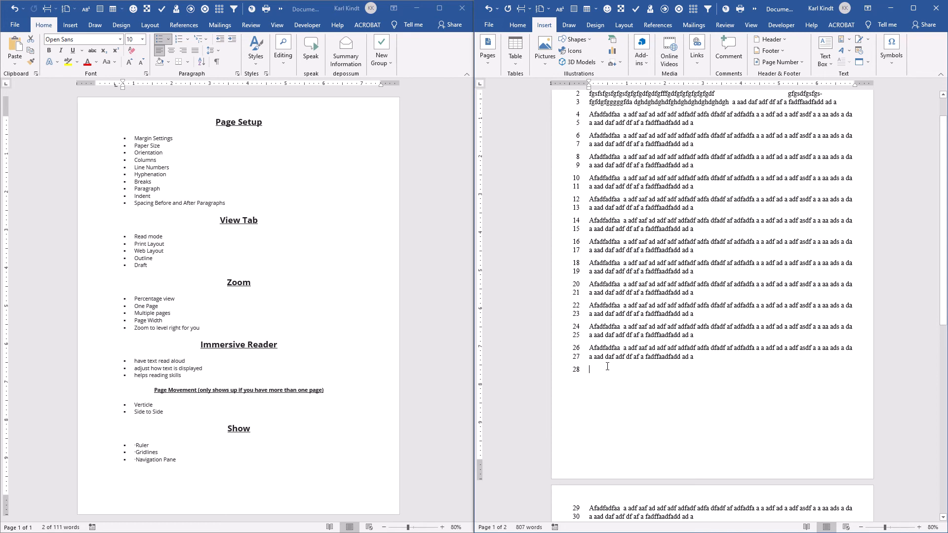
key("BackSpace")
scroll(701, 361, "down", 1)
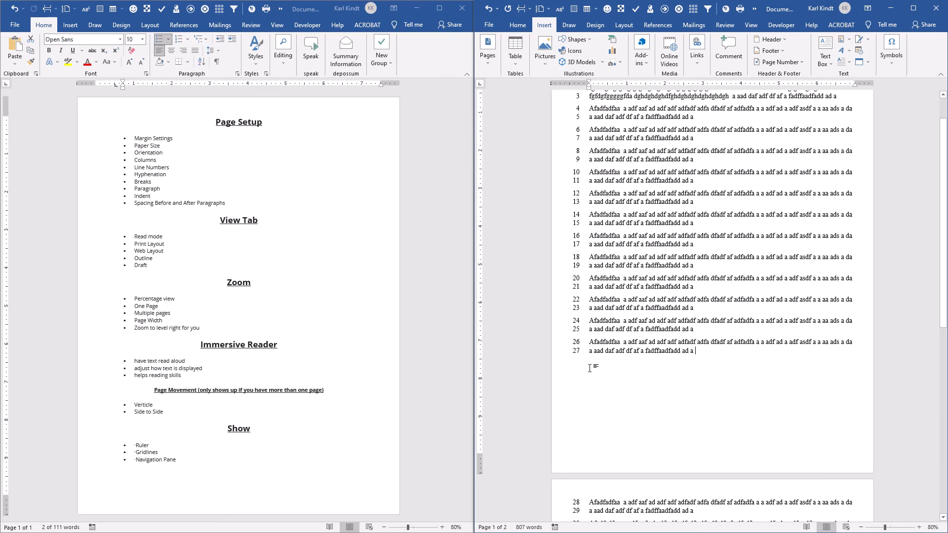
scroll(594, 366, "down", 2)
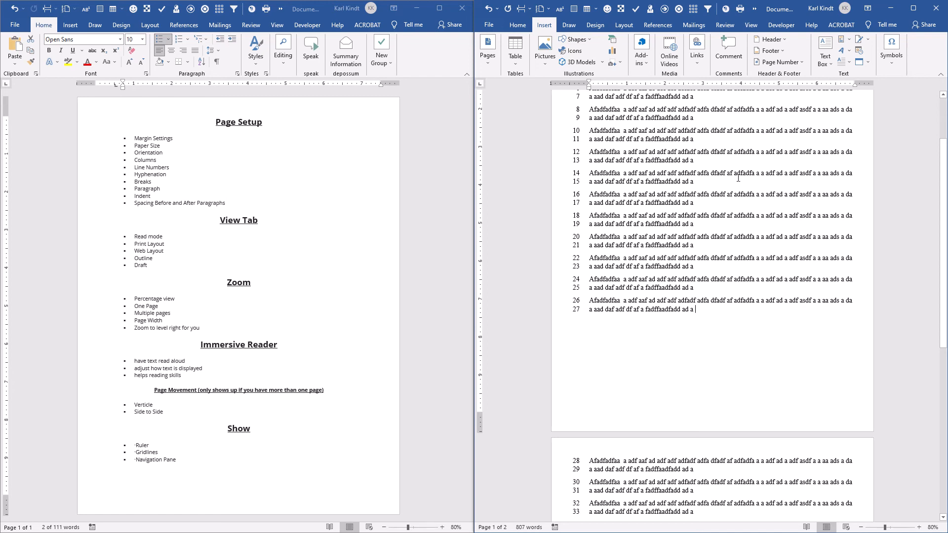
Step: Show paragraph marks and other hidden formatting symbols in the filler-text document
left_click(752, 29)
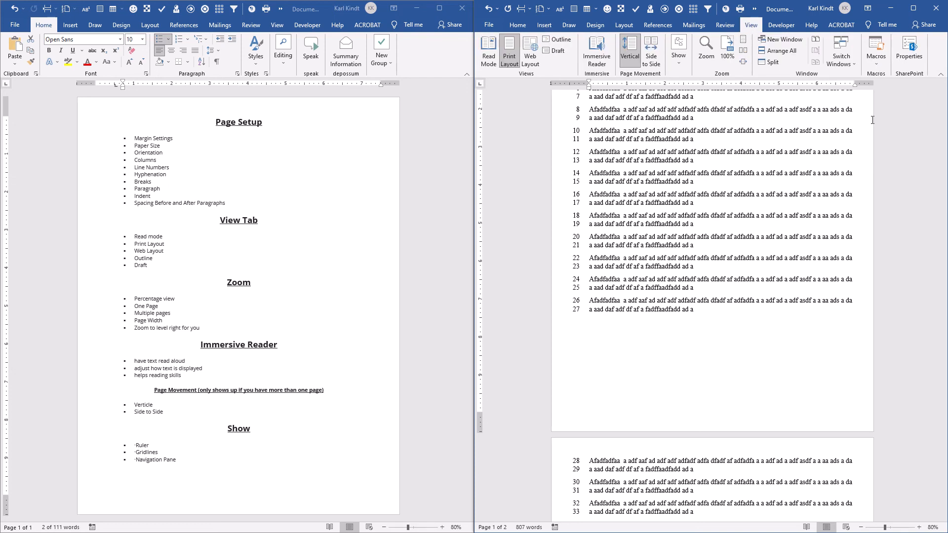
left_click(517, 28)
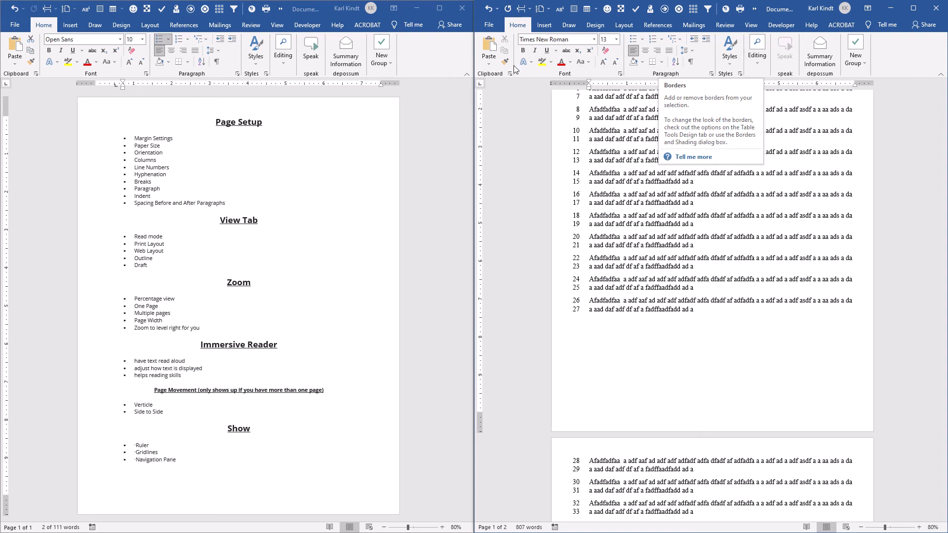
left_click(691, 61)
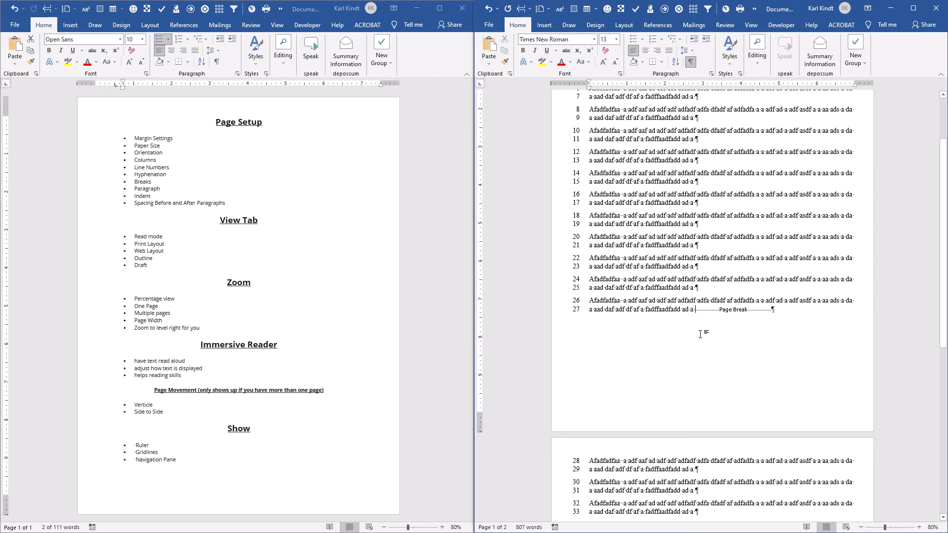
Step: Put the page break on its own line below line 27 and delete it
key("Return")
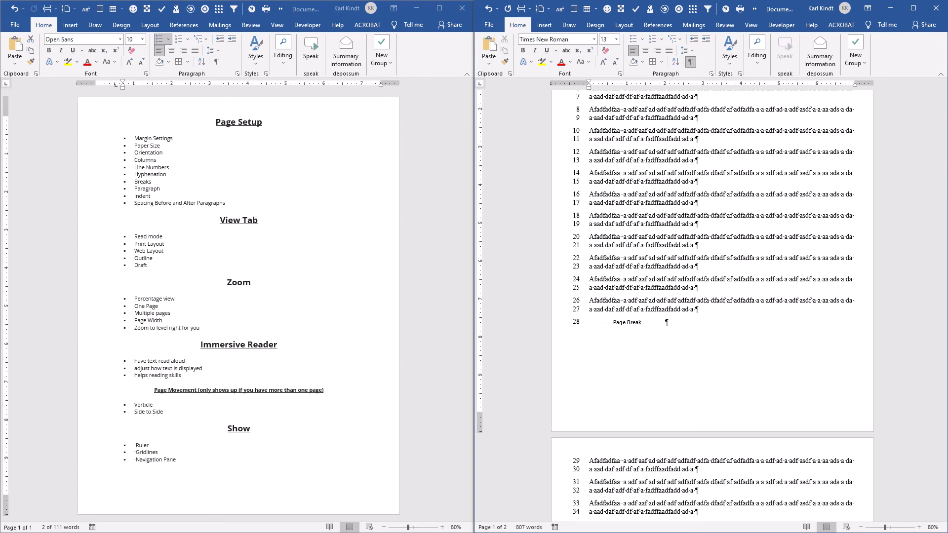
key("BackSpace")
key("BackSpace")
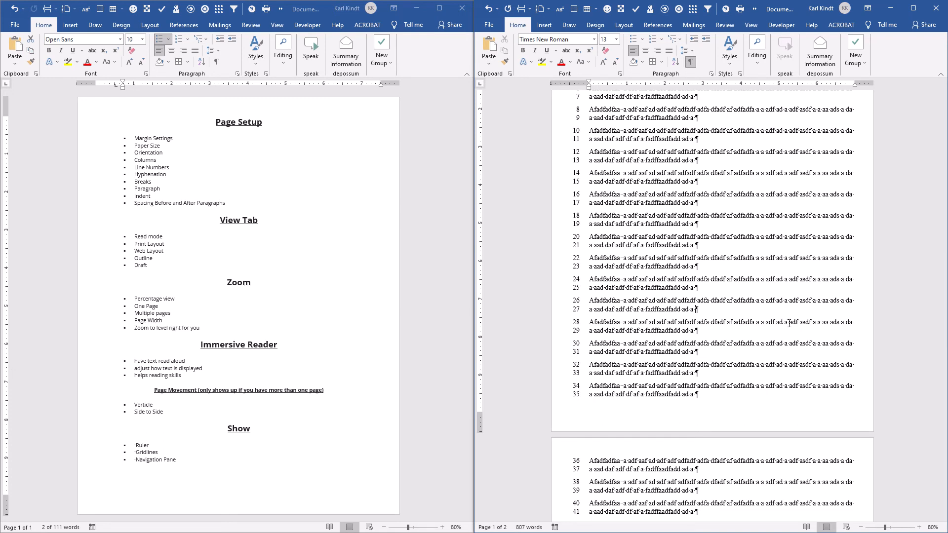
Step: Undo the page break deletion, and remove the break again together with the empty paragraph it leaves
key("ctrl+z")
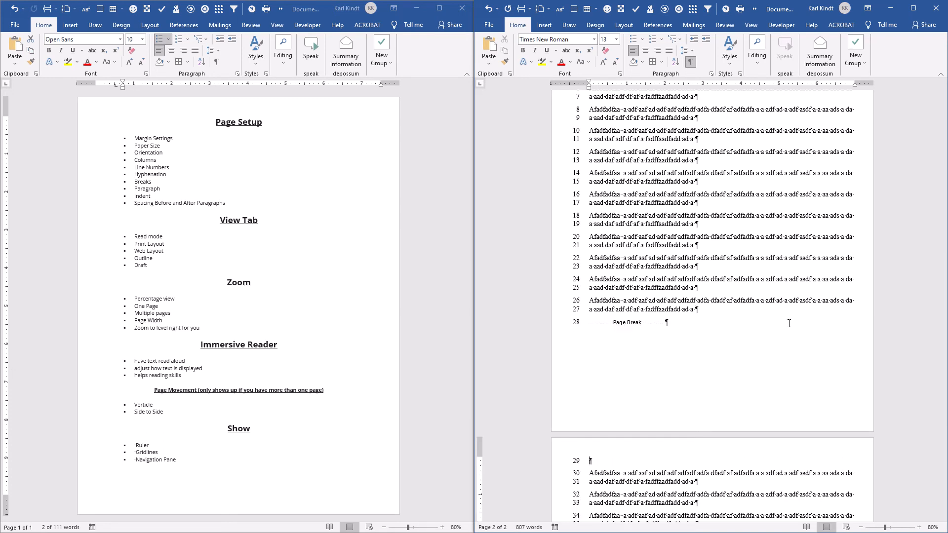
left_click(588, 325)
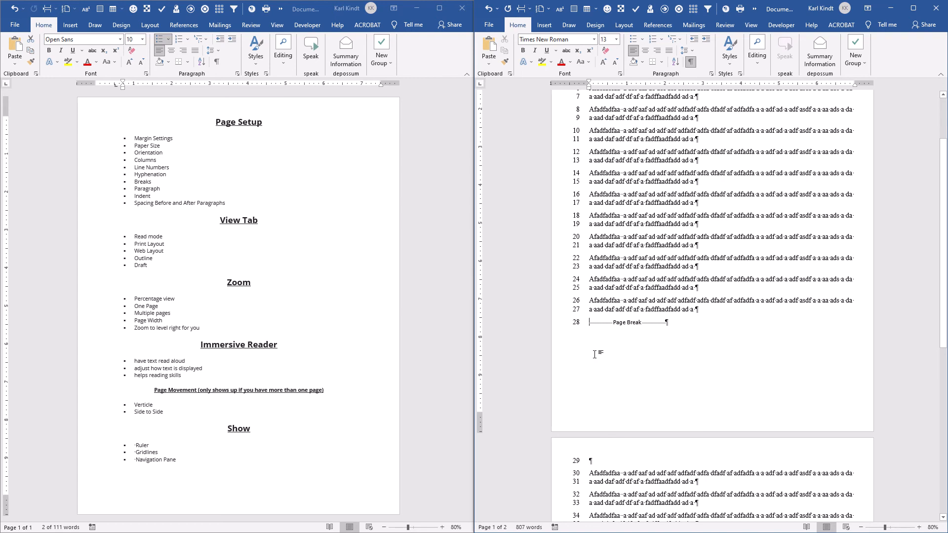
key("BackSpace")
key("BackSpace")
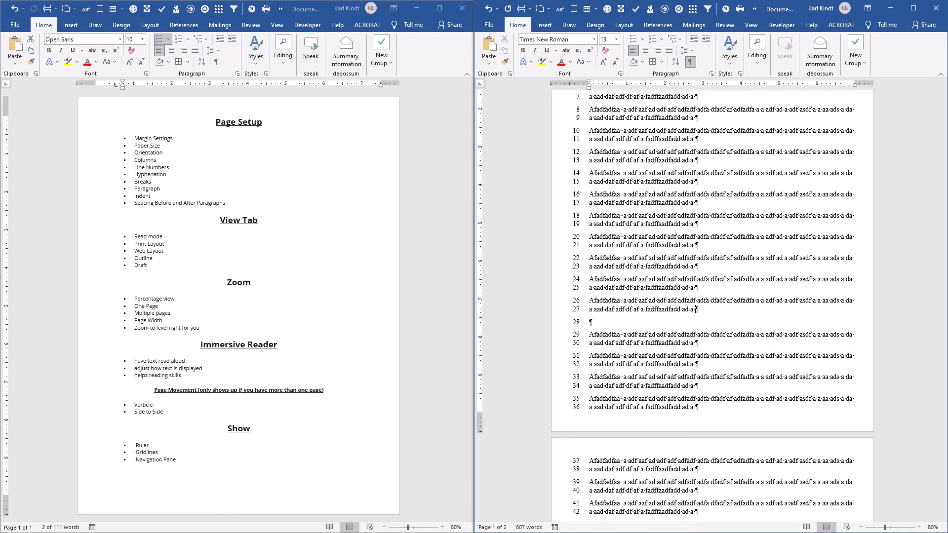
left_click(590, 322)
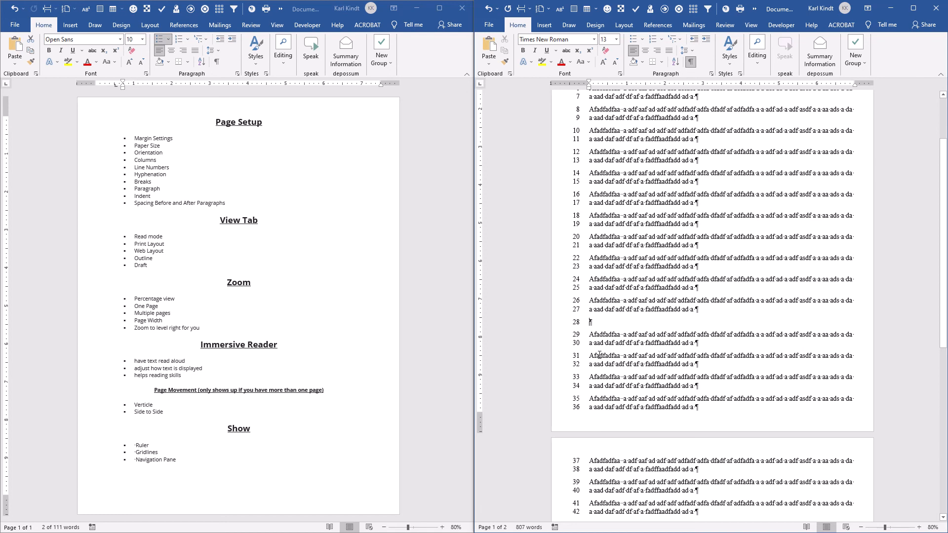
key("BackSpace")
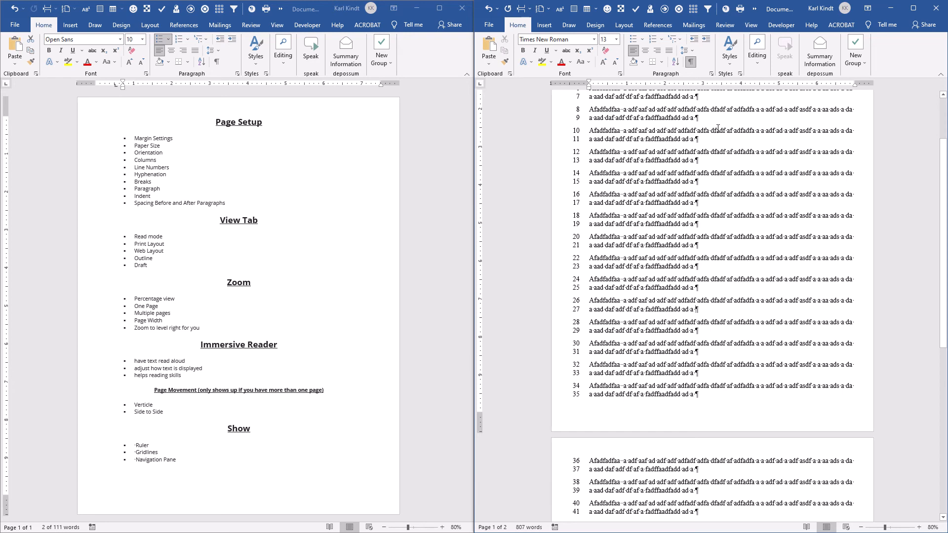
Step: Turn off line numbering in the filler-text document by setting Show Line Numbers to None
left_click(752, 26)
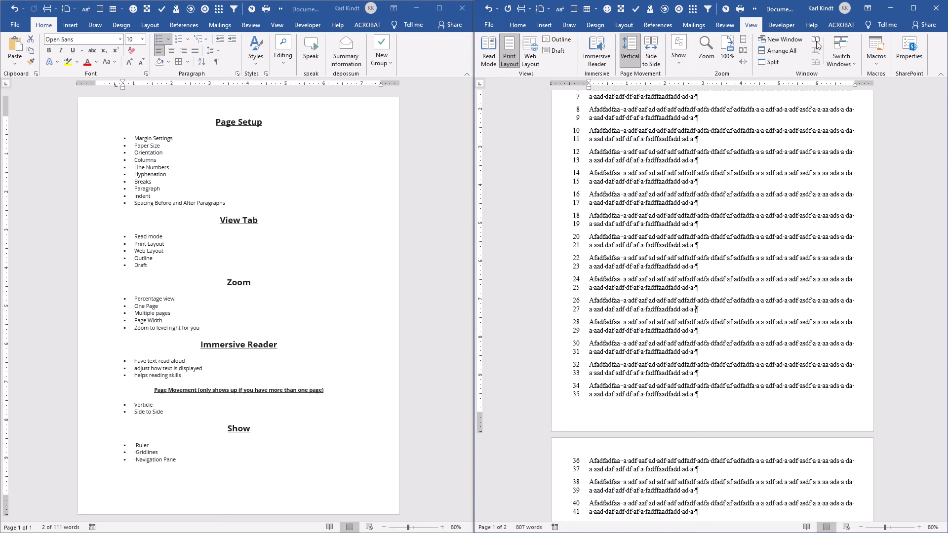
left_click(893, 24)
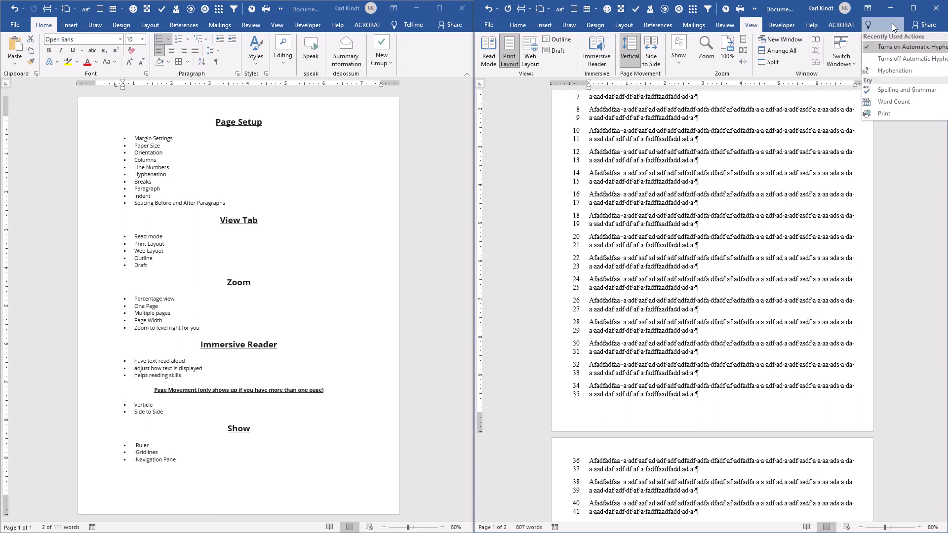
type("line ")
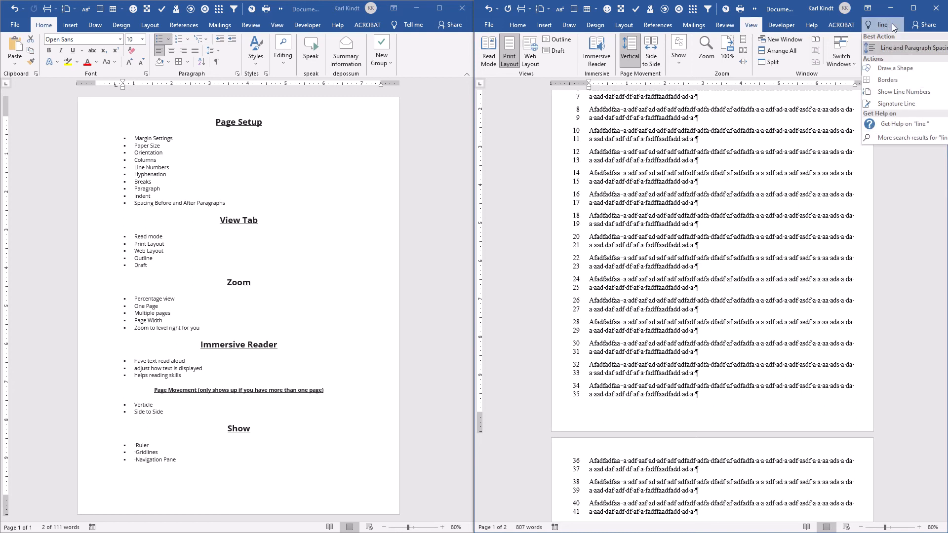
type("num")
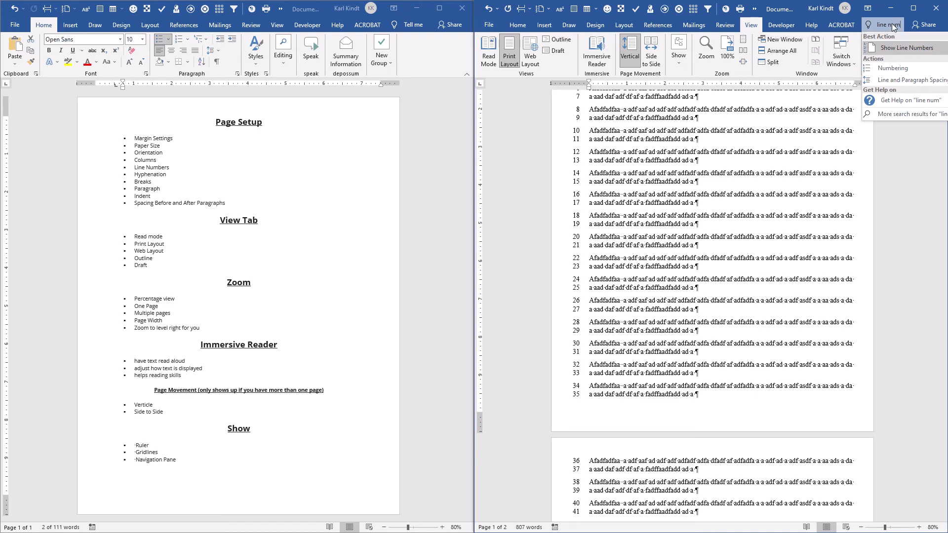
mouse_move(887, 48)
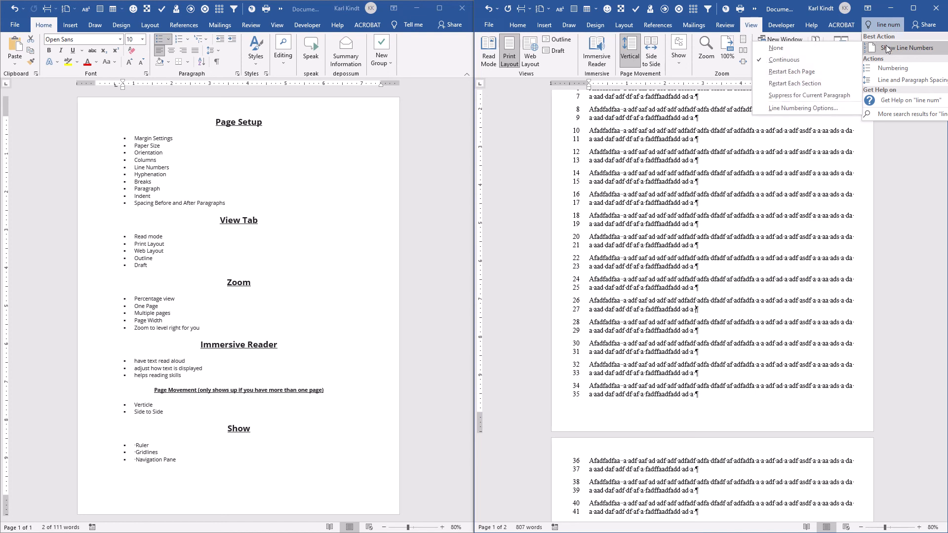
left_click(793, 49)
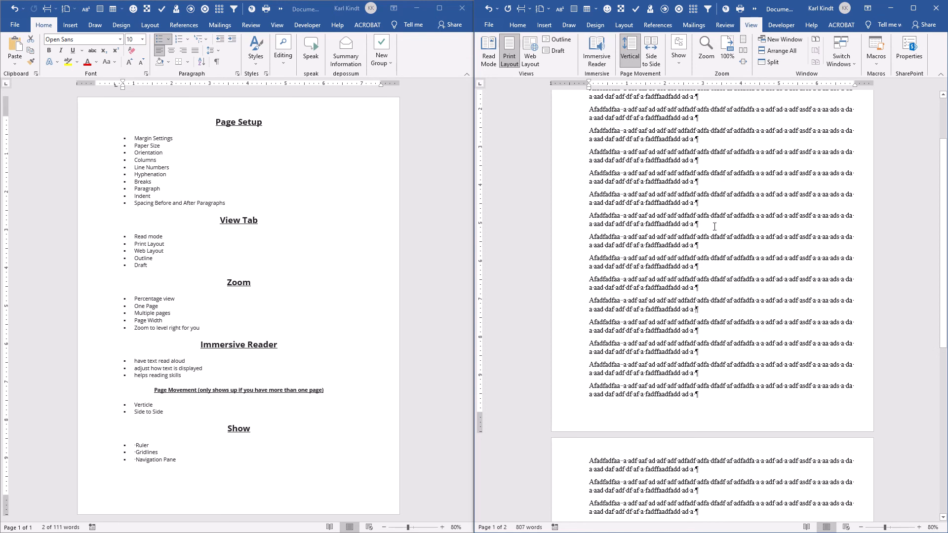
Step: Place the cursor in the second paragraph, then switch the formatting symbols off and on several times, ending with them hidden
scroll(714, 226, "up", 3)
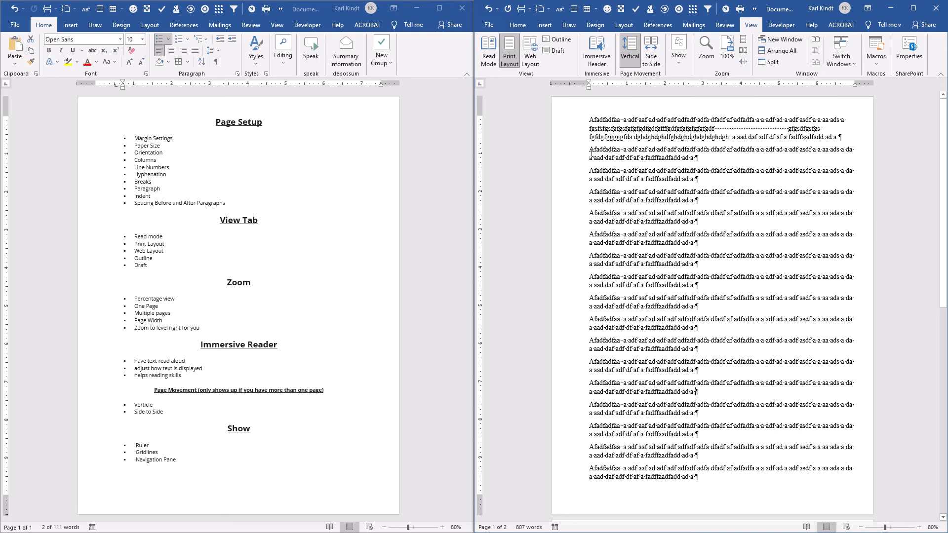
left_click(608, 149)
left_click(519, 25)
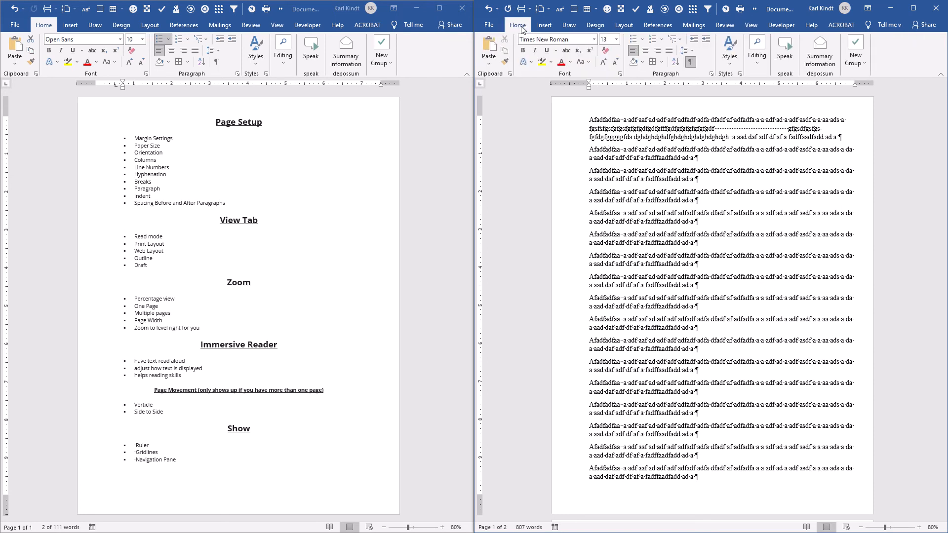
left_click(690, 62)
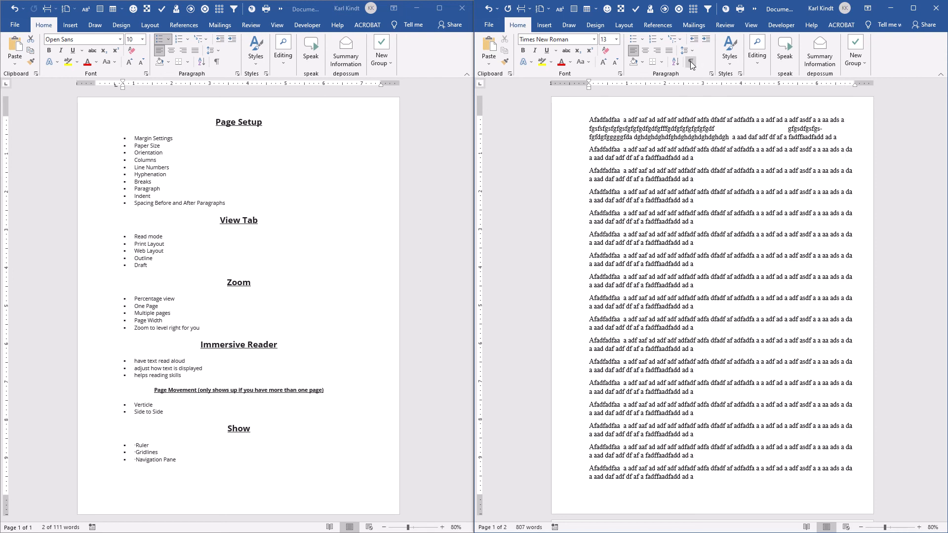
left_click(691, 62)
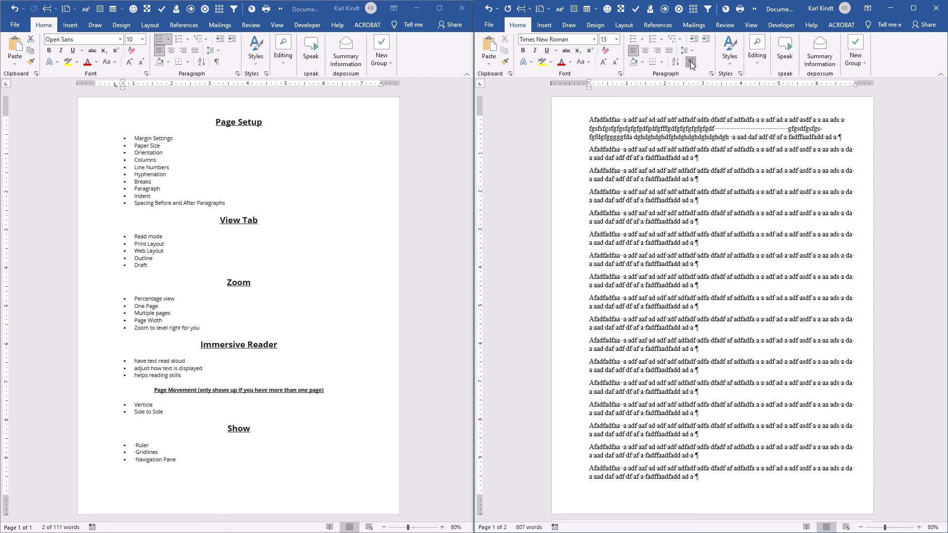
left_click(690, 62)
left_click(690, 62)
left_click(690, 63)
left_click(691, 63)
left_click(691, 63)
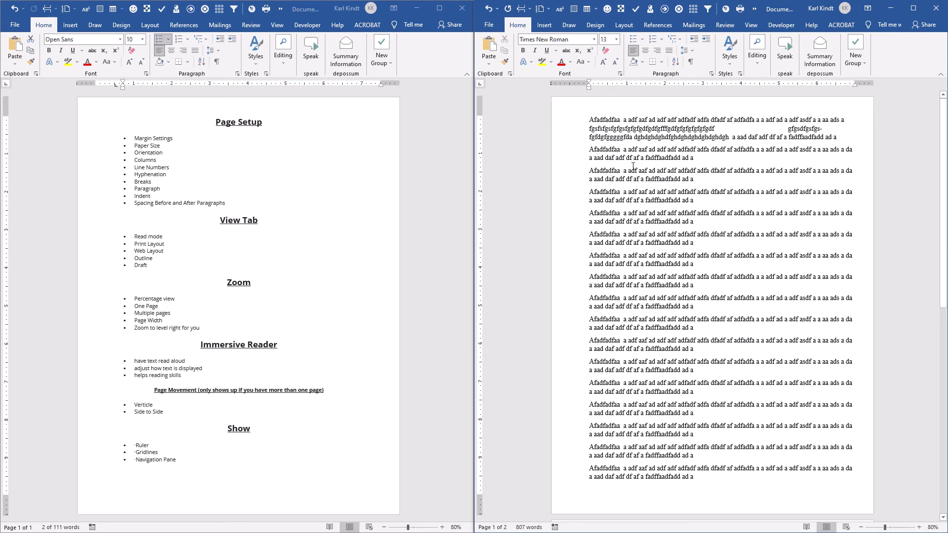
Step: Find the Paragraph Settings command by searching for "paragraph" and set the second paragraph's left indentation to 0.5"
left_click(880, 25)
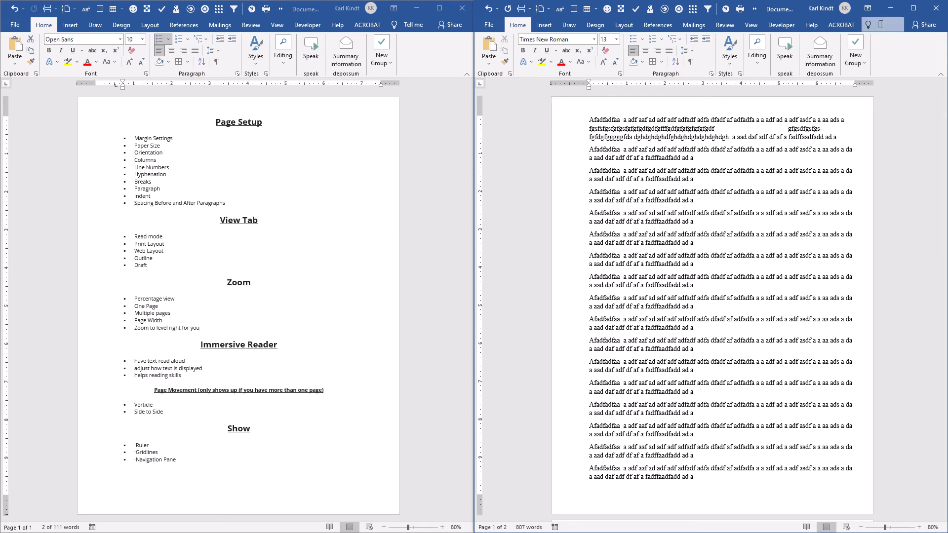
type("par")
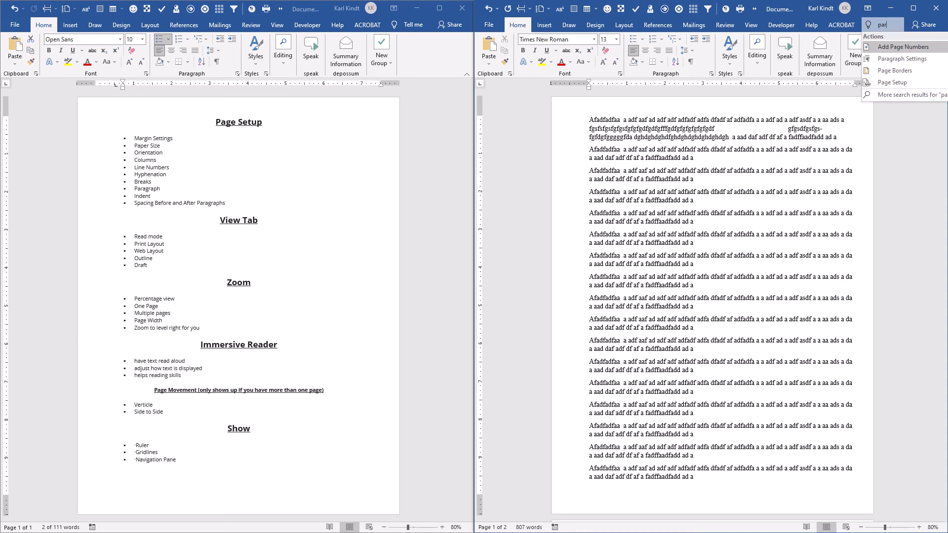
type("agraph")
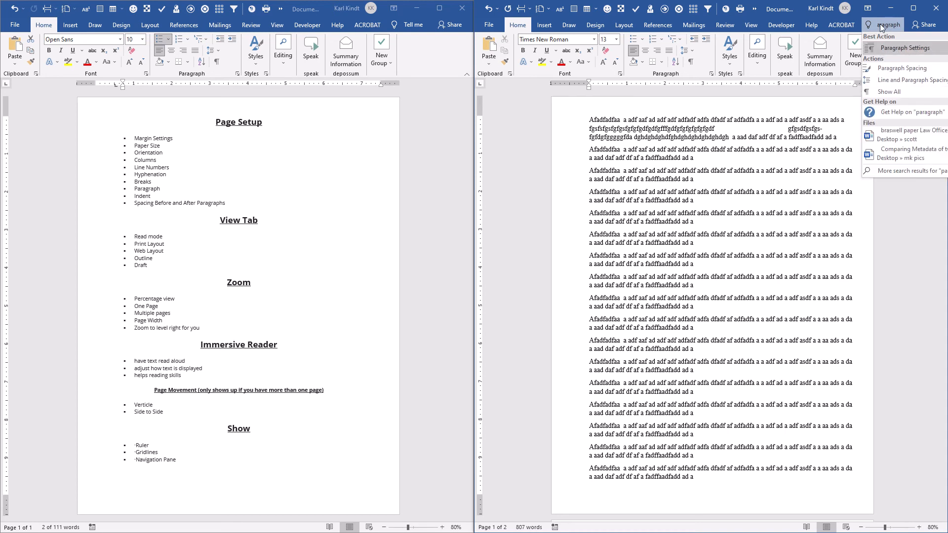
left_click(910, 48)
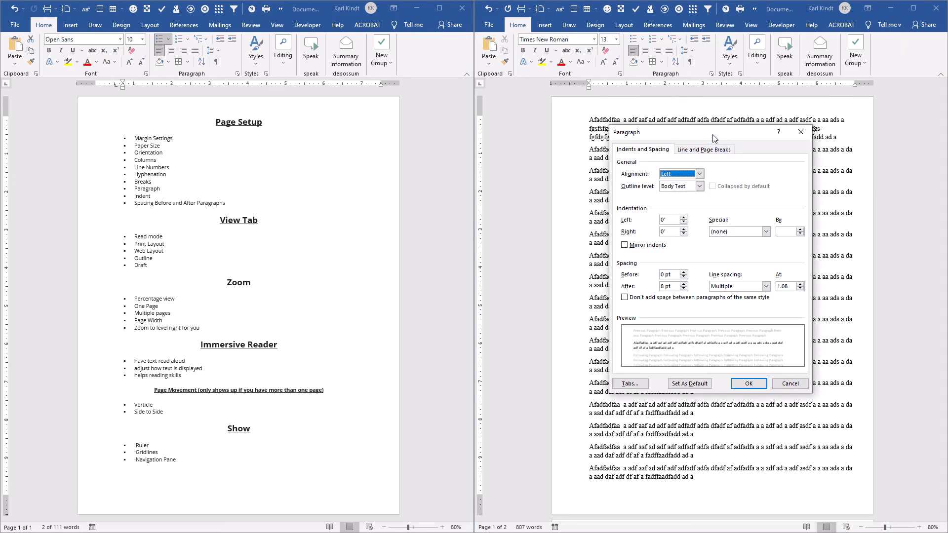
left_click_drag(715, 137, 710, 105)
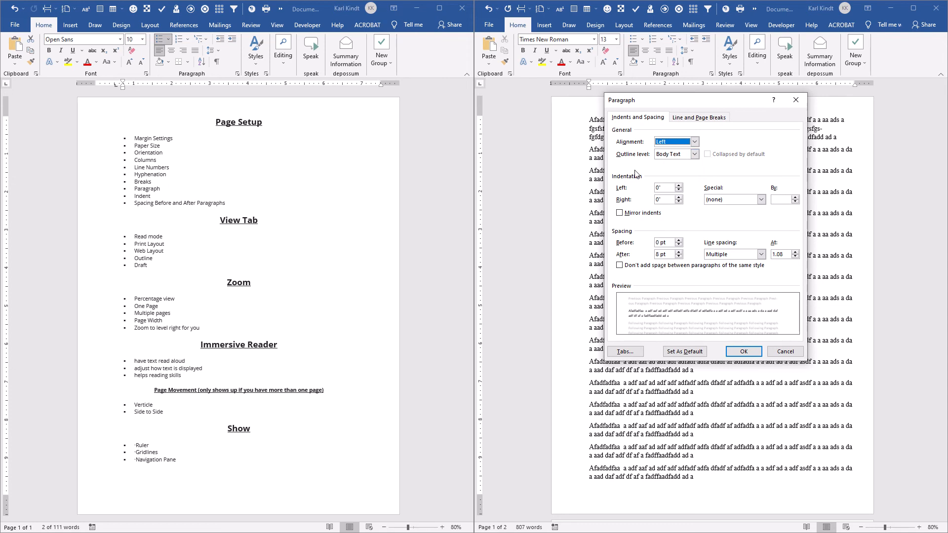
left_click(678, 186)
left_click(679, 186)
left_click(678, 186)
left_click(678, 187)
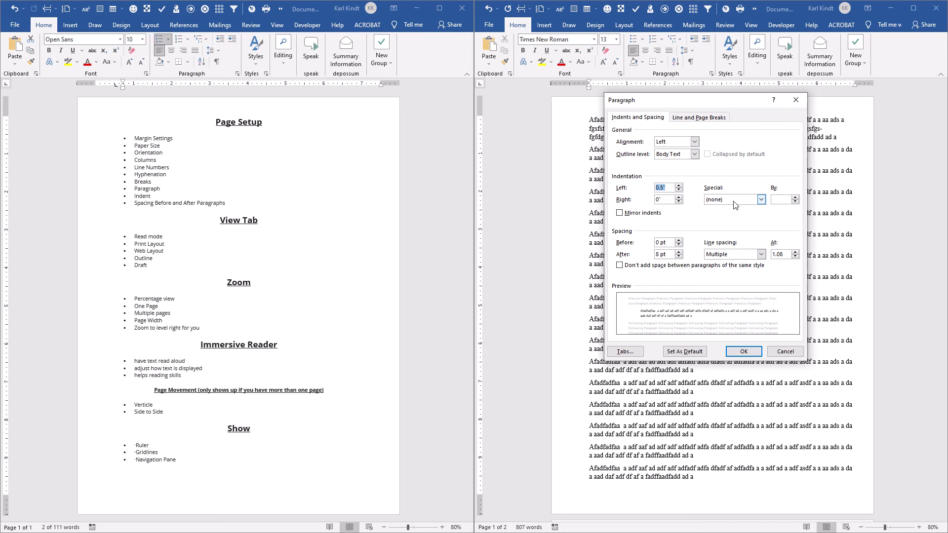
Step: Choose a First line special indent of 0.5" and apply the indentation settings to the second paragraph
left_click(761, 200)
left_click(738, 214)
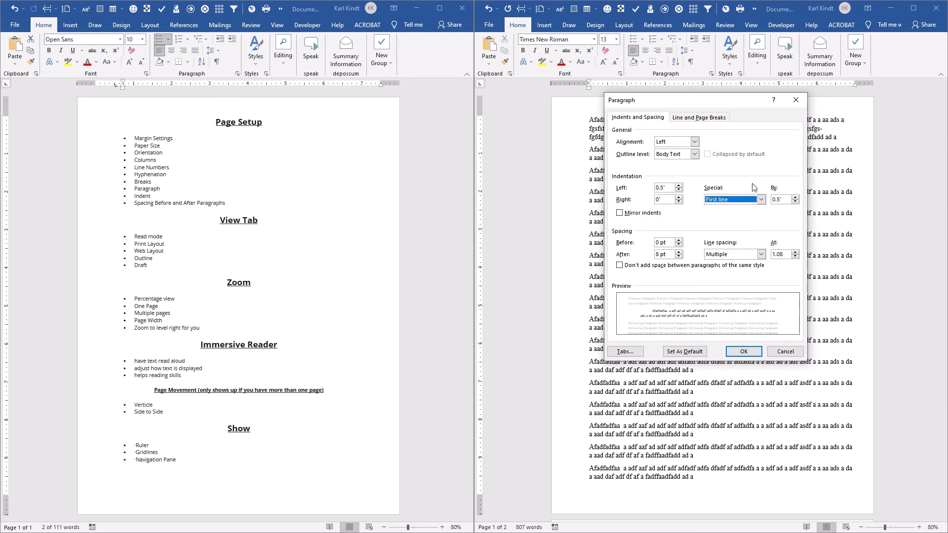
left_click(762, 202)
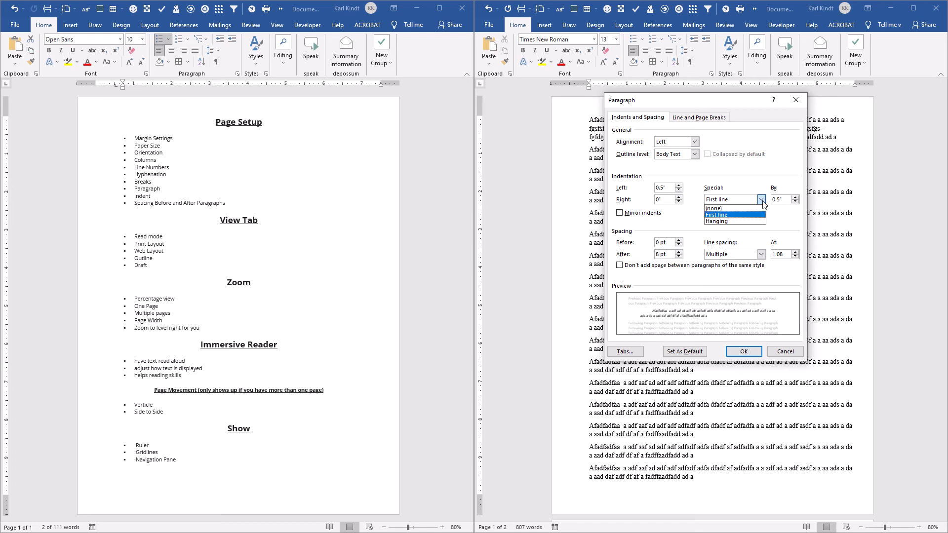
left_click(747, 214)
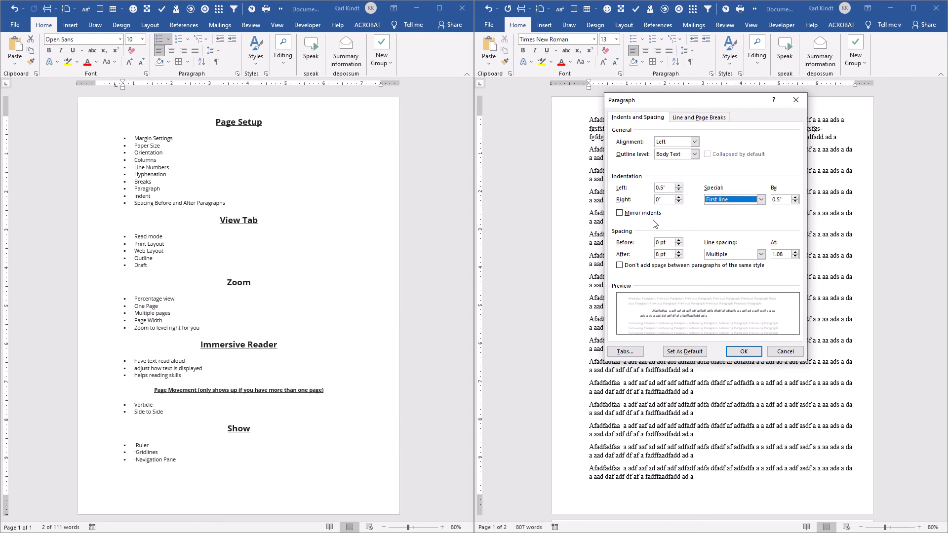
left_click(743, 351)
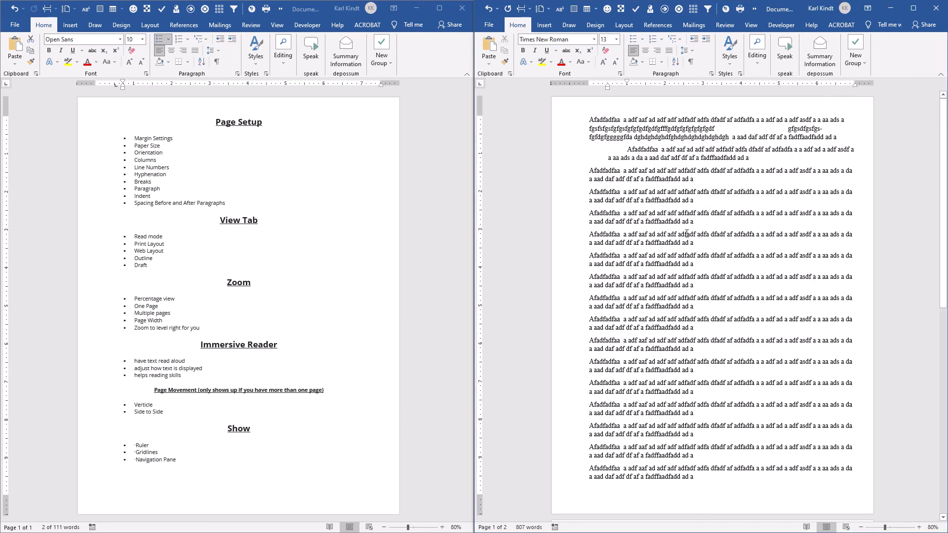
Step: Change the indented second paragraph's outline level to Level 1
right_click(646, 151)
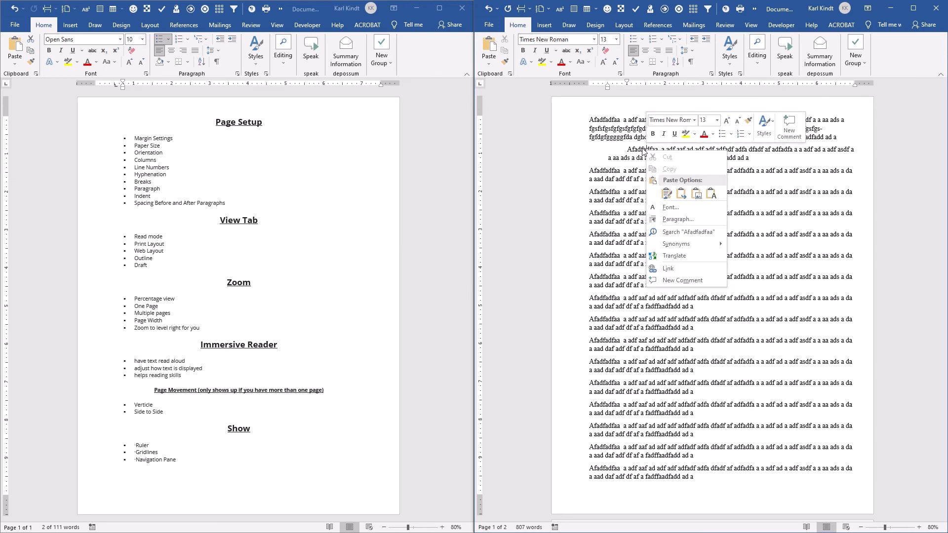
left_click(644, 149)
right_click(643, 148)
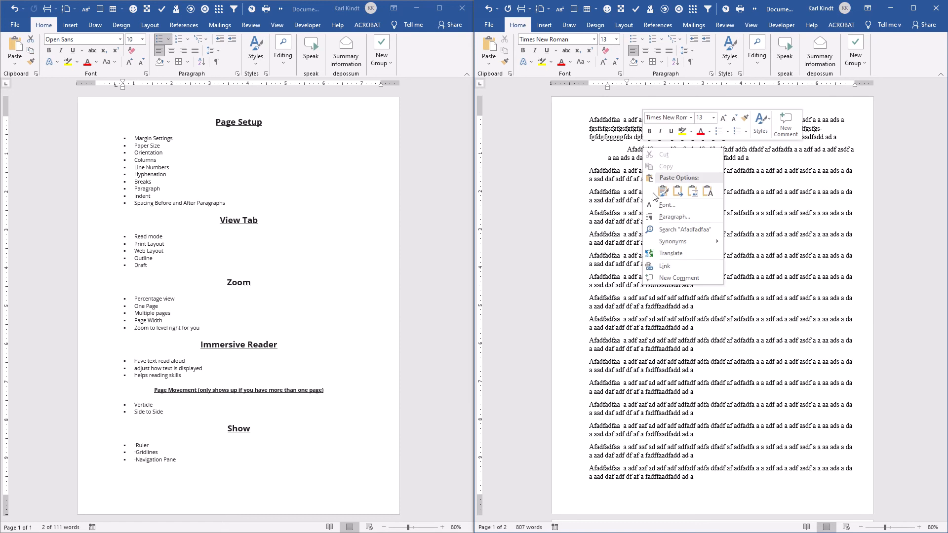
left_click(664, 217)
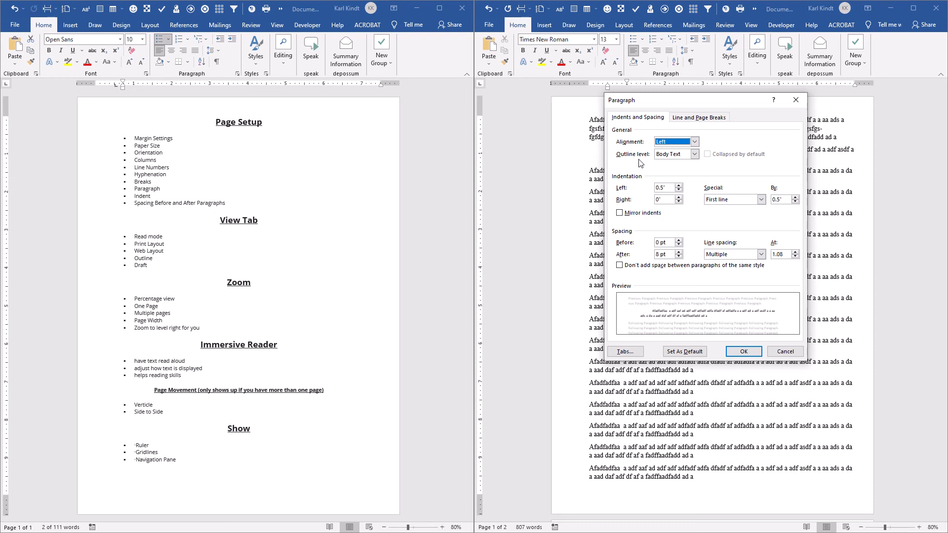
left_click(695, 155)
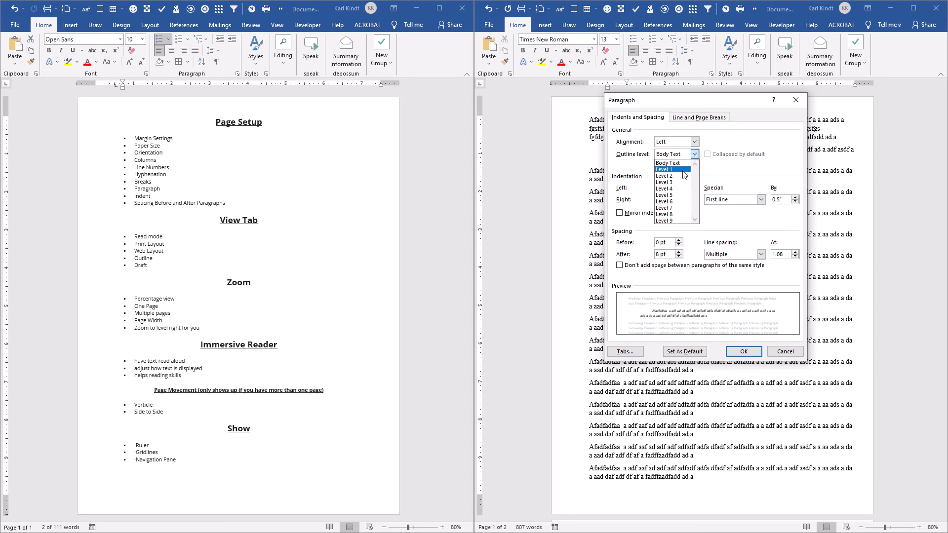
left_click(684, 170)
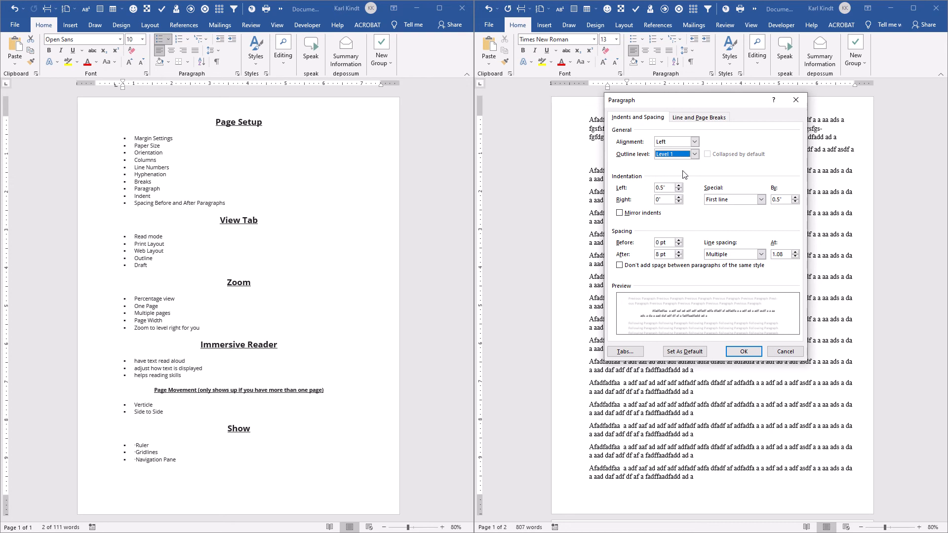
left_click(742, 351)
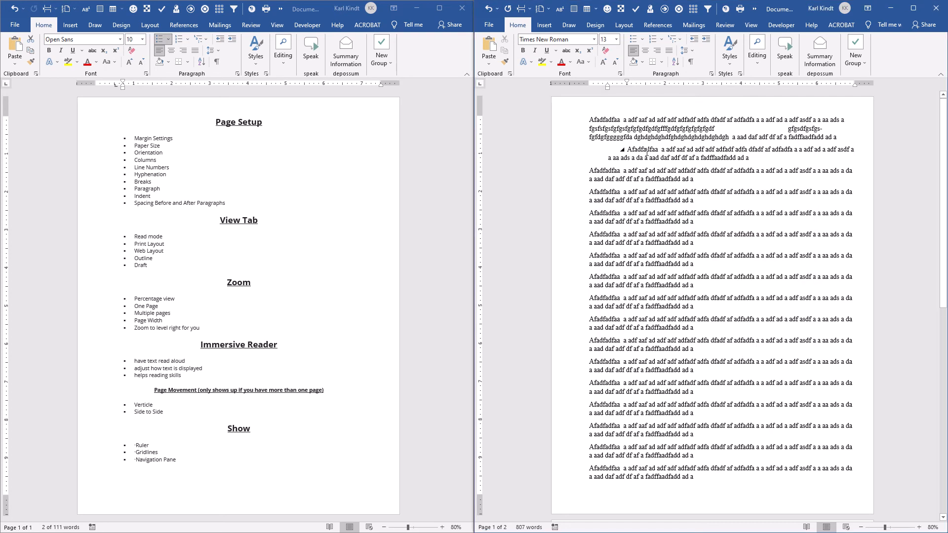
Step: Set the second paragraph's outline level back to Body Text and its special indentation to (none)
right_click(636, 149)
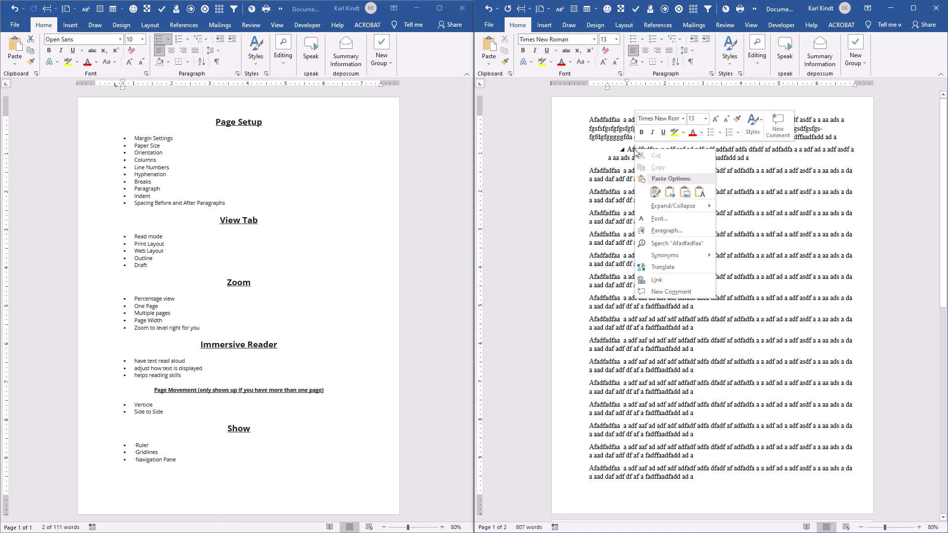
left_click(656, 230)
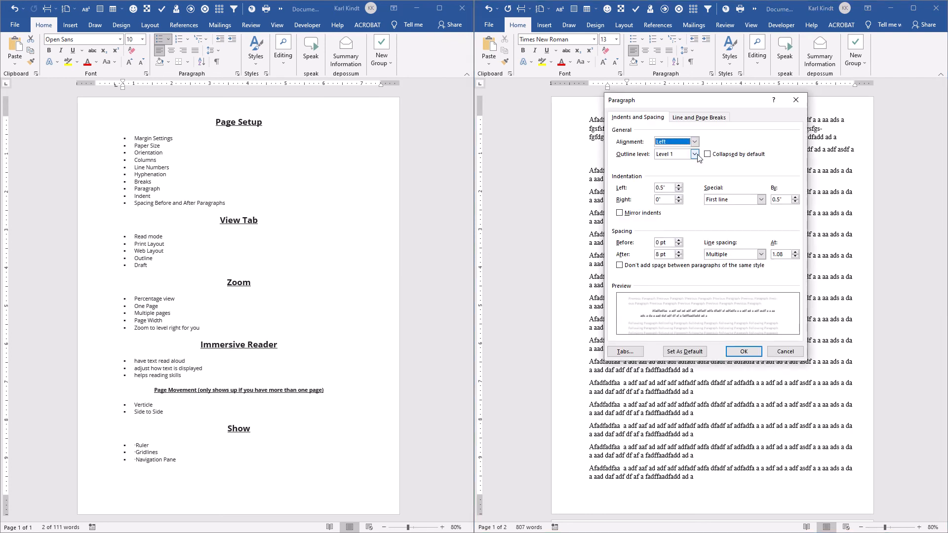
left_click(694, 155)
left_click(687, 164)
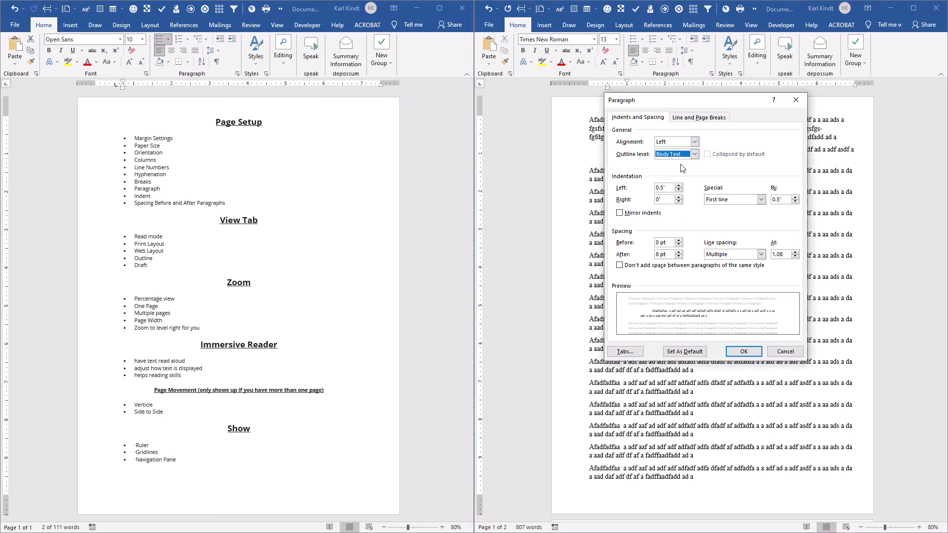
left_click(760, 200)
left_click(741, 209)
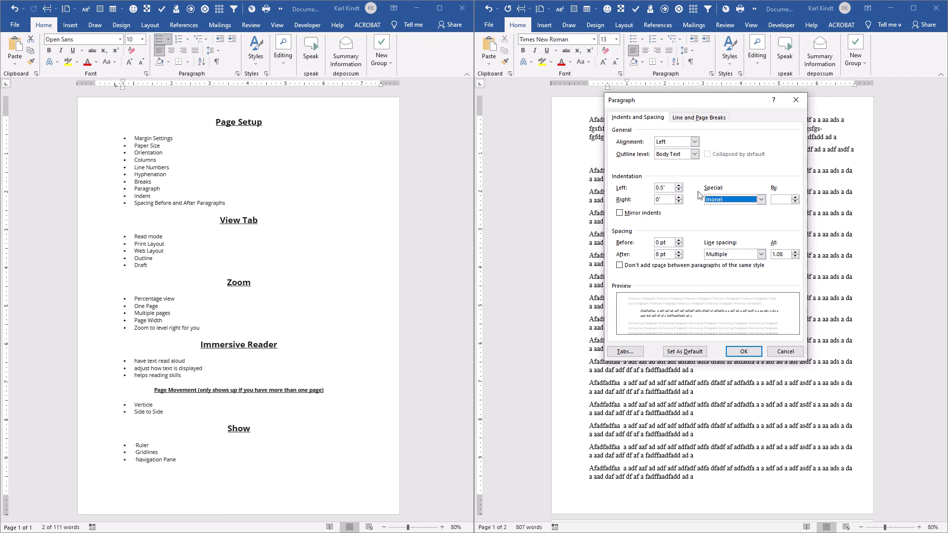
left_click(742, 351)
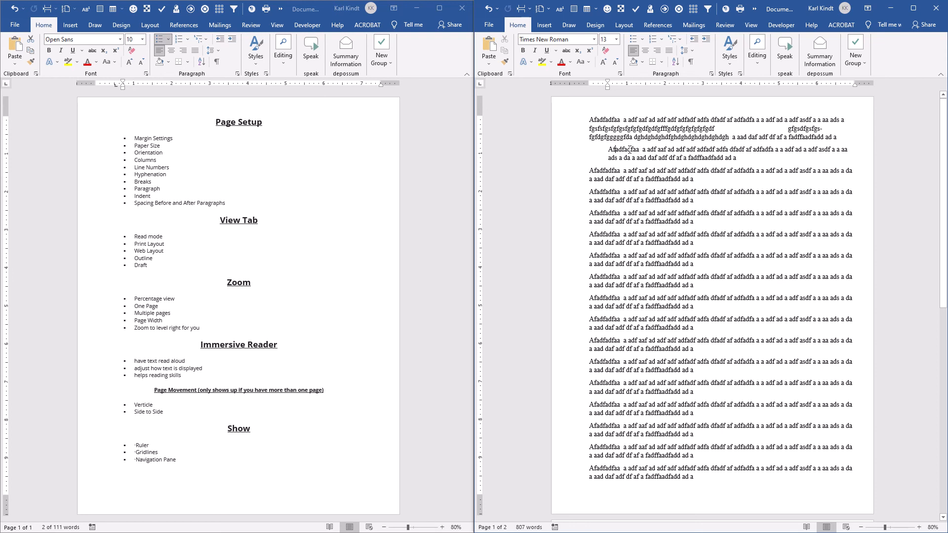
Step: Check the outline level options in the second paragraph's settings and set its spacing after to 0 pt
right_click(629, 150)
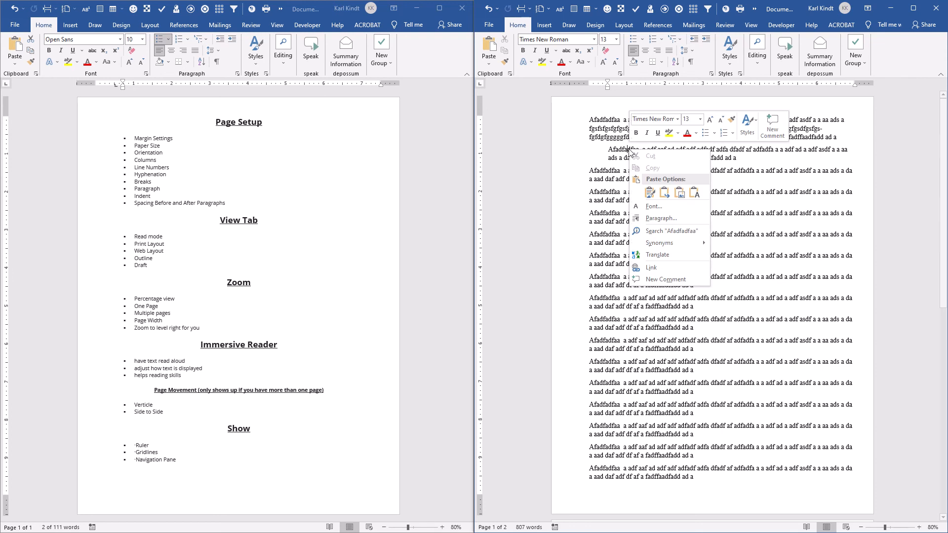
left_click(647, 219)
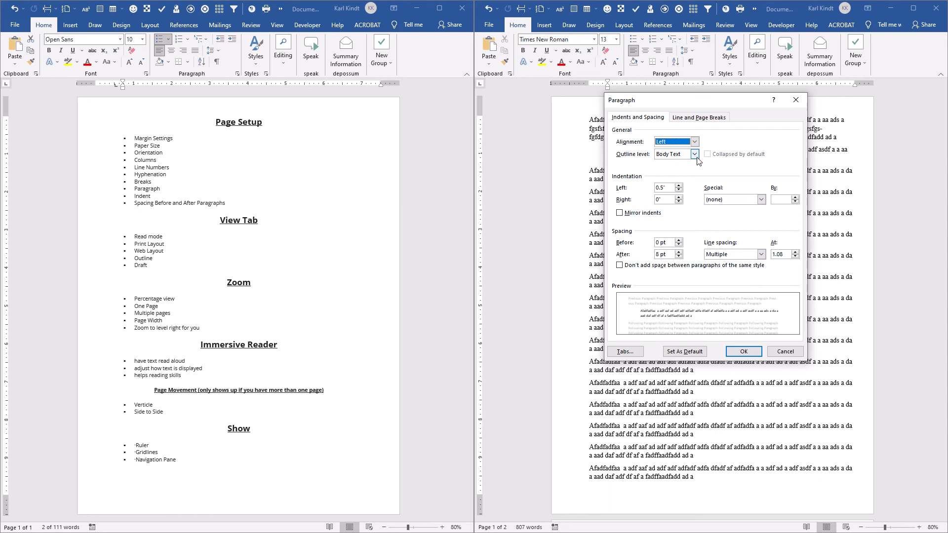
left_click(694, 154)
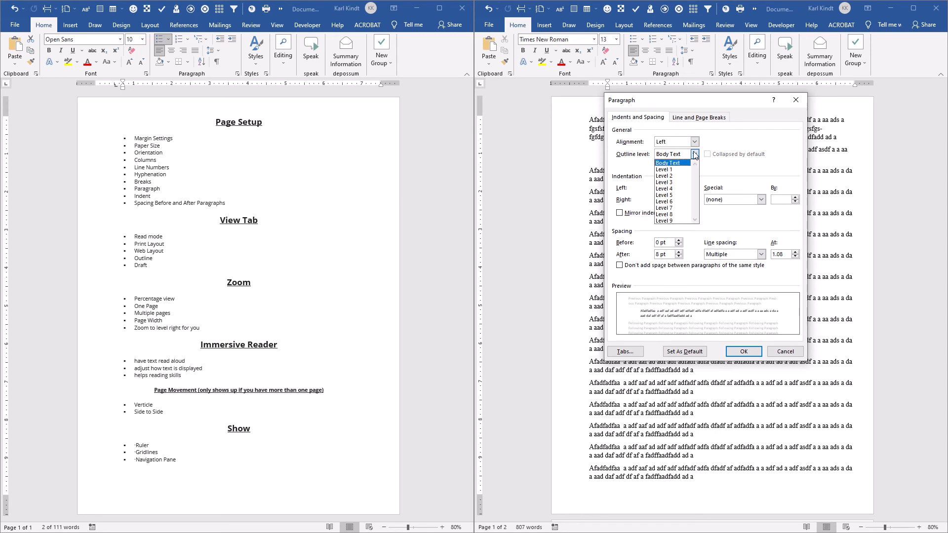
left_click(695, 155)
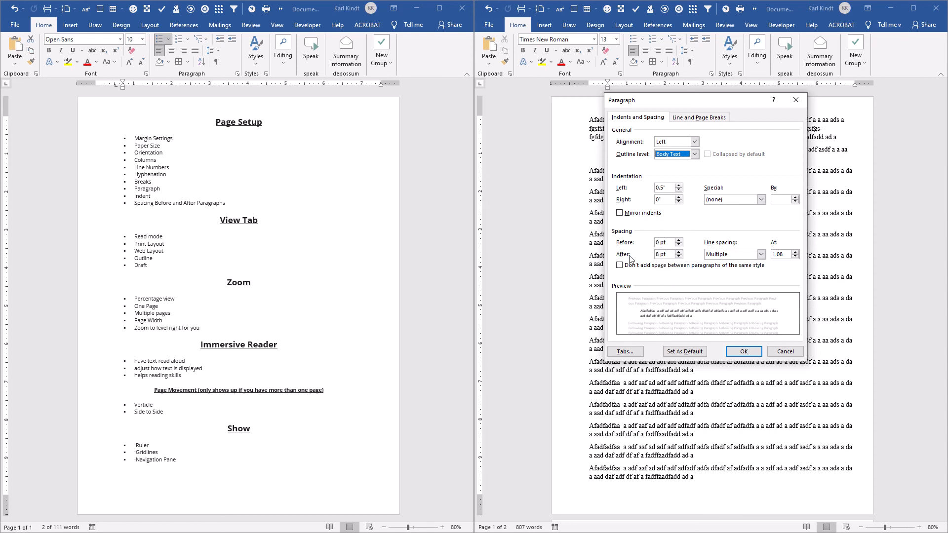
left_click(679, 257)
left_click(679, 257)
left_click(678, 252)
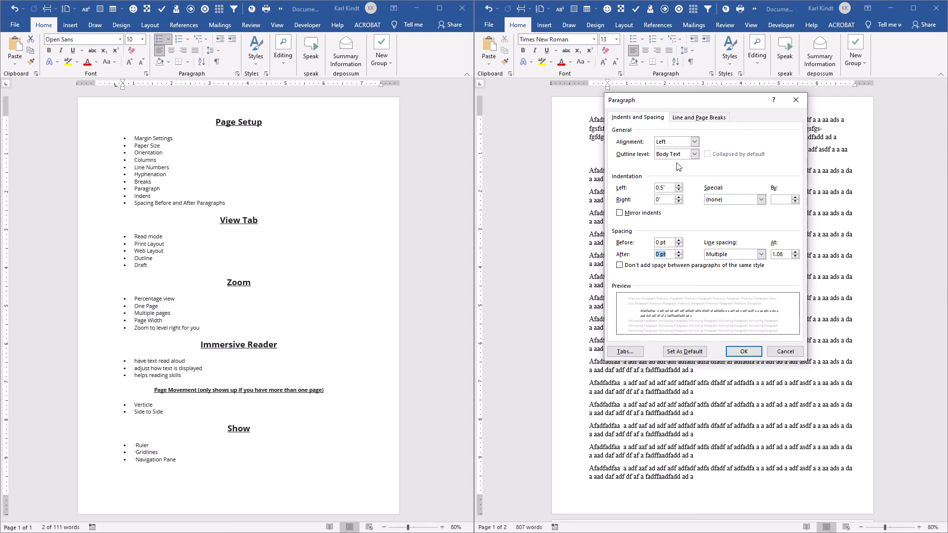
Step: Keep the second paragraph's alignment at Left, set its special indentation to First line by 0", and apply the paragraph settings
left_click(694, 142)
left_click(695, 142)
left_click(695, 143)
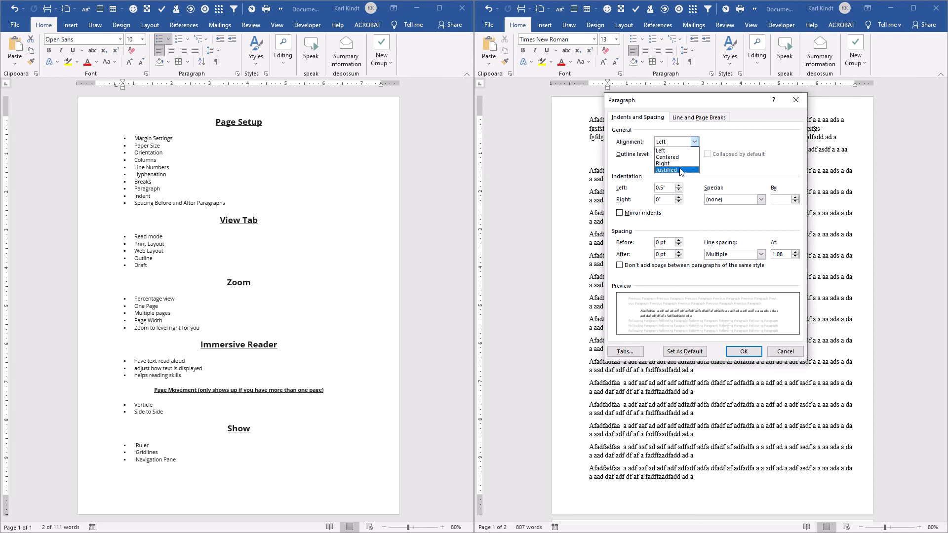
left_click(661, 150)
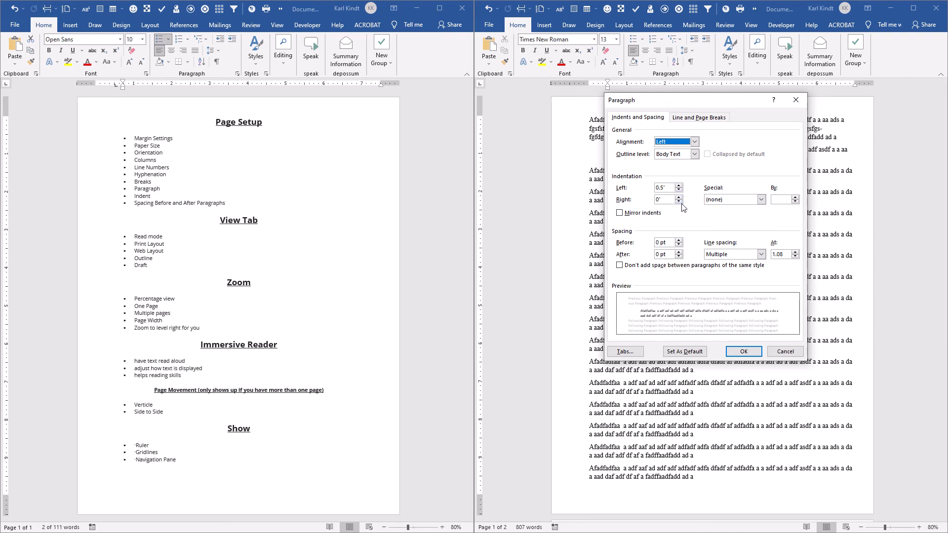
left_click(761, 200)
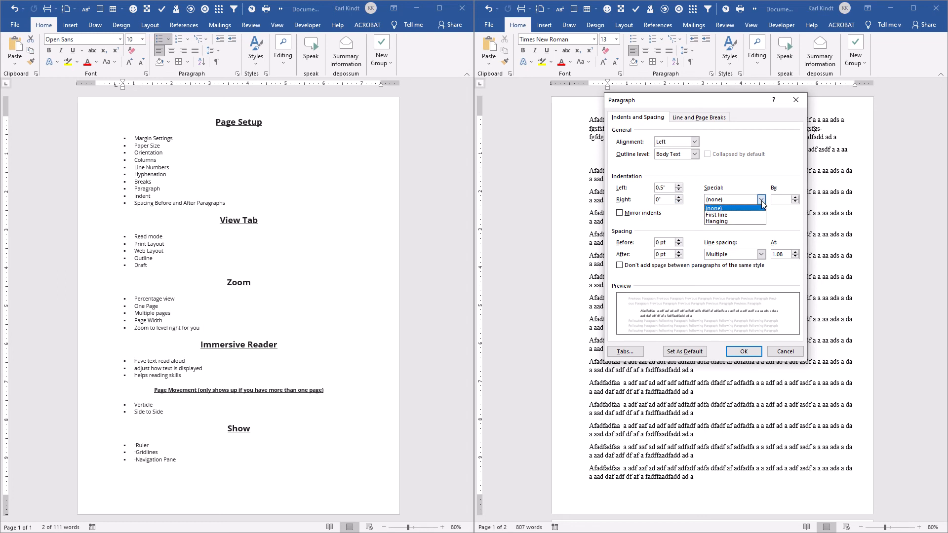
left_click(761, 200)
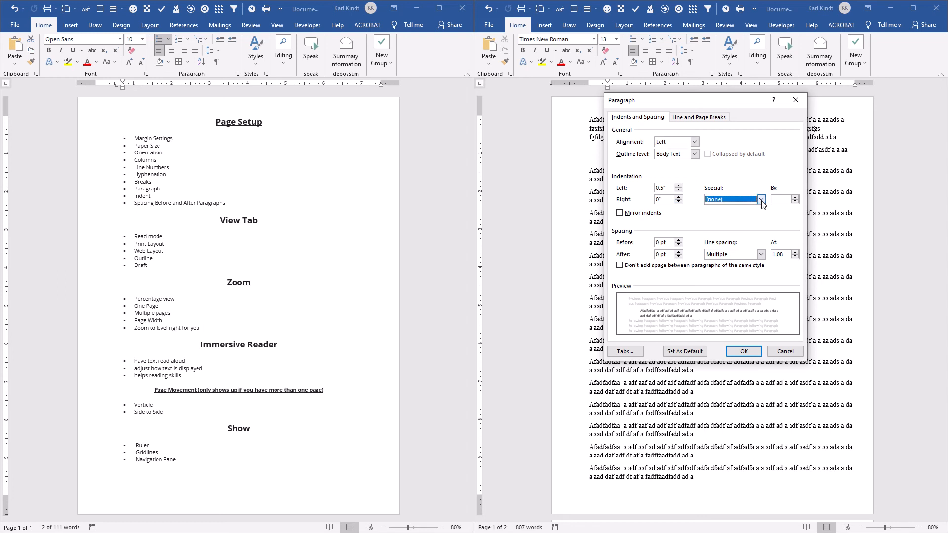
left_click(795, 197)
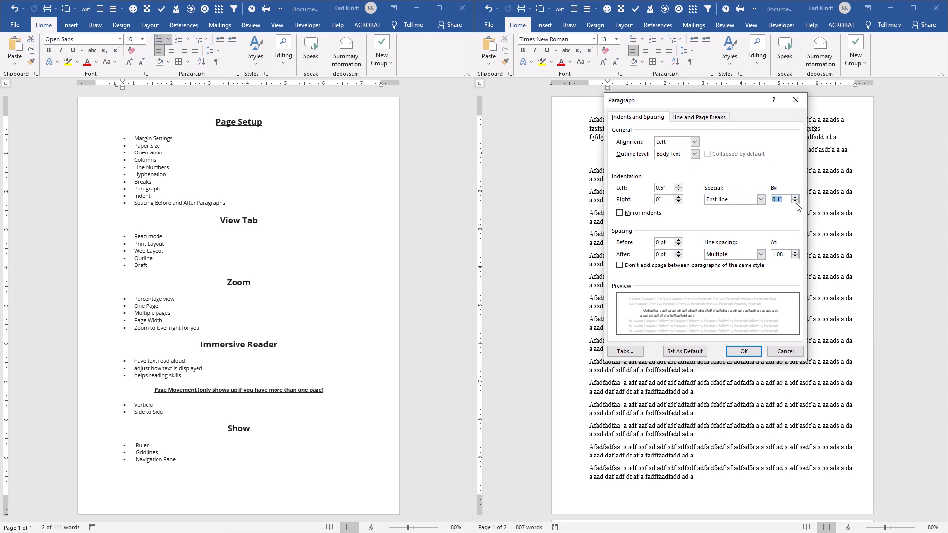
left_click(796, 202)
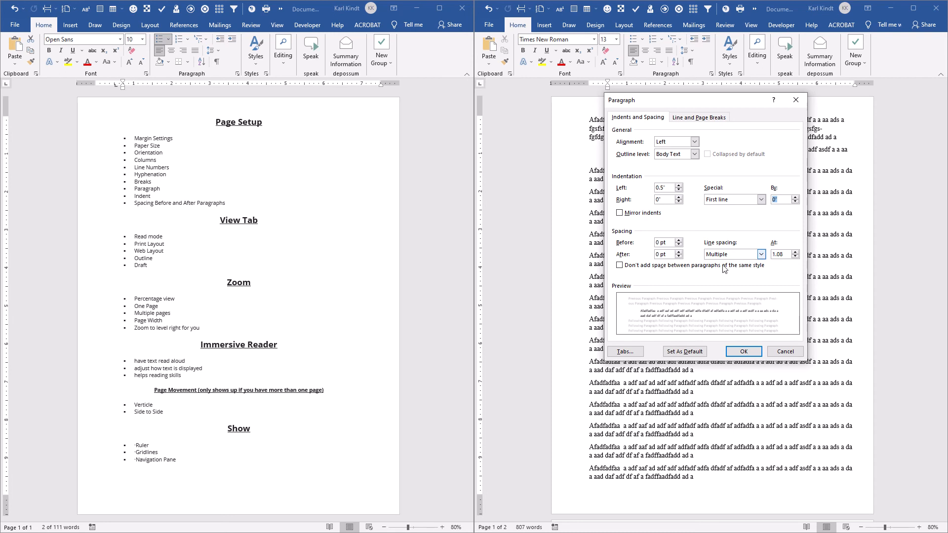
left_click(748, 351)
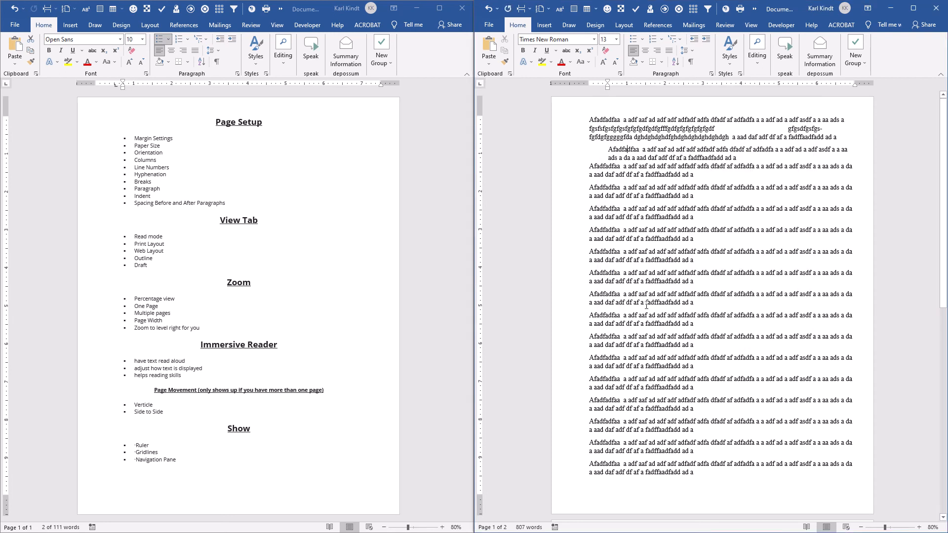
Step: Look up help on "paragraph", copy the introductory text of the article "Indent the first line of a paragraph", and close the help
left_click(882, 24)
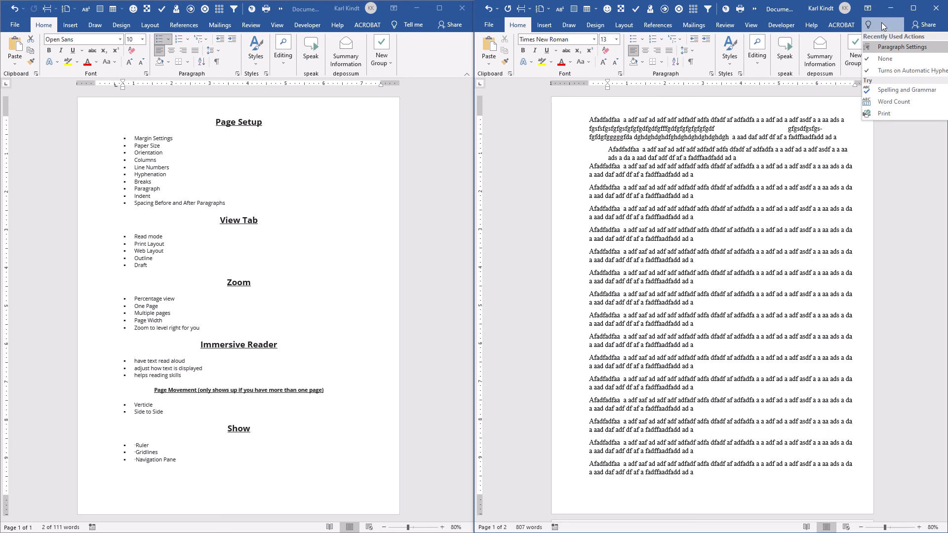
type("paragraph")
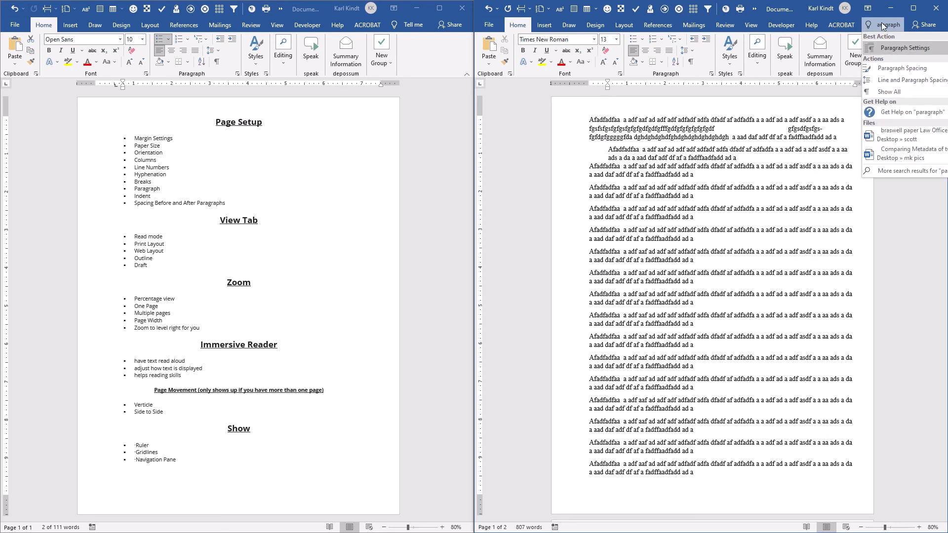
left_click(899, 112)
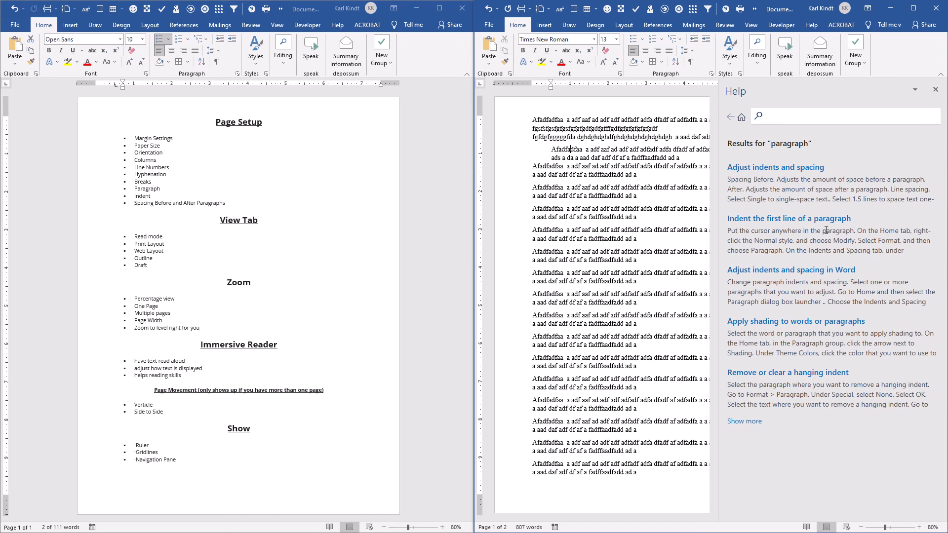
left_click(780, 221)
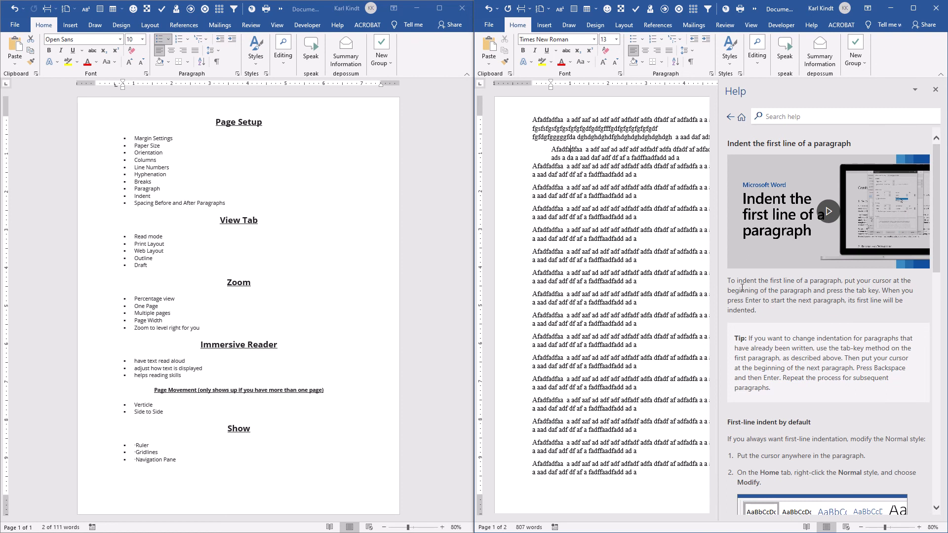
left_click_drag(725, 284, 756, 310)
key("ctrl+c")
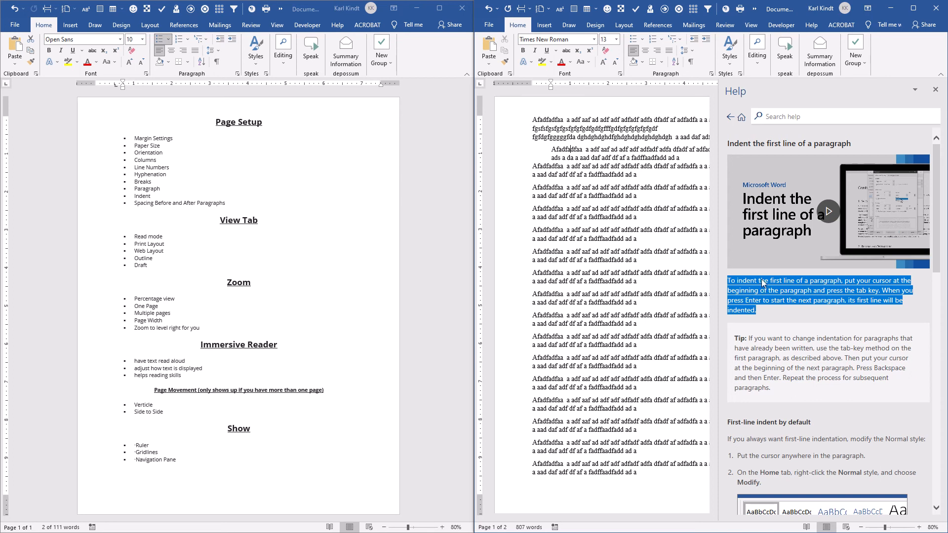
left_click(660, 213)
left_click(934, 90)
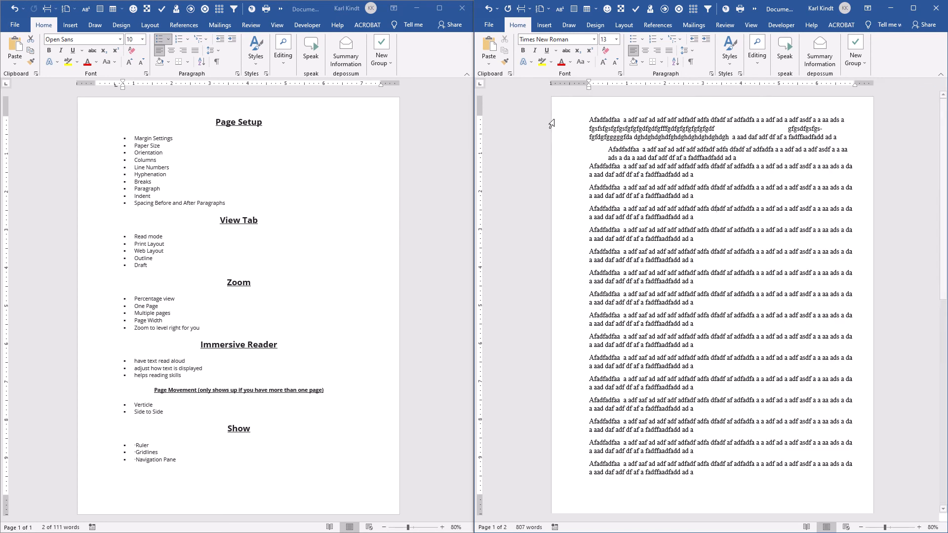
Step: Insert three blank lines at the start of the filler-text document and paste the copied help text on the first line
left_click(591, 118)
key("Return")
key("Return")
key("Return")
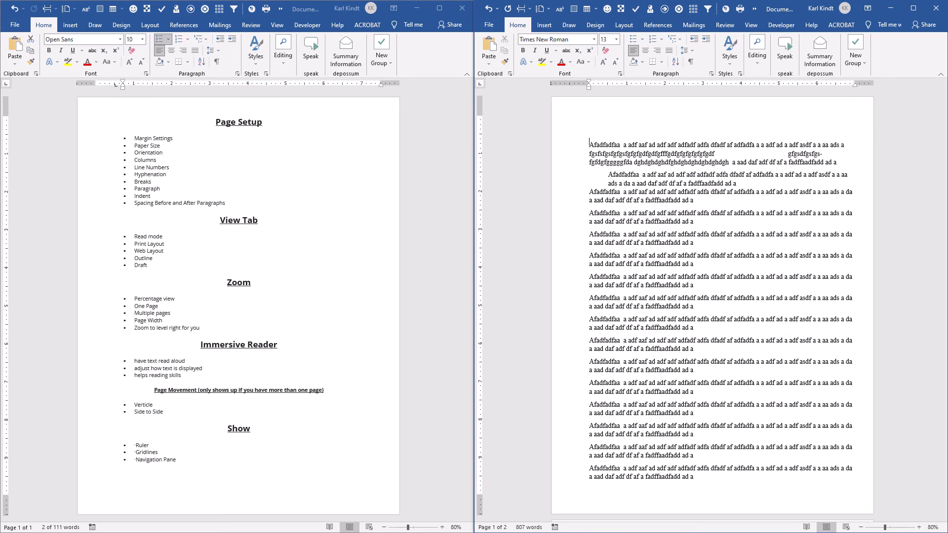
left_click(592, 124)
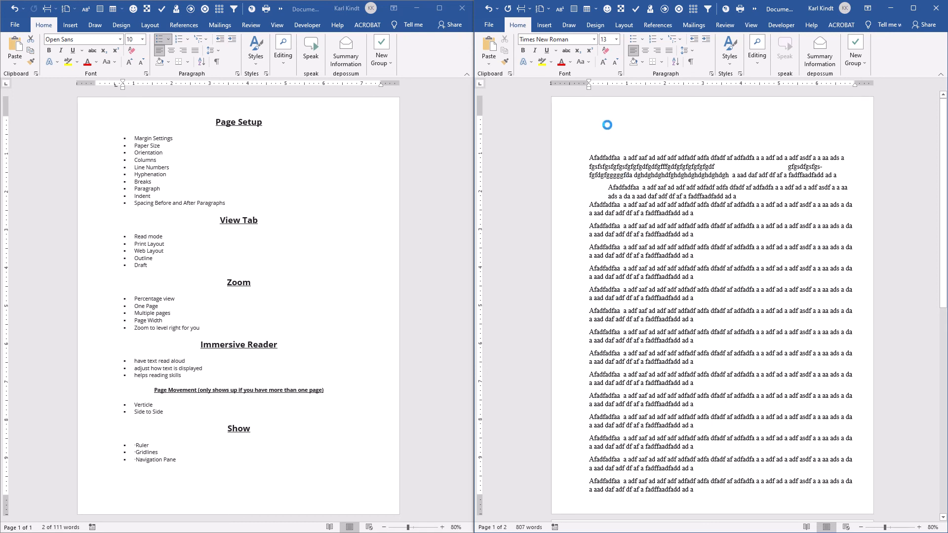
key("ctrl+v")
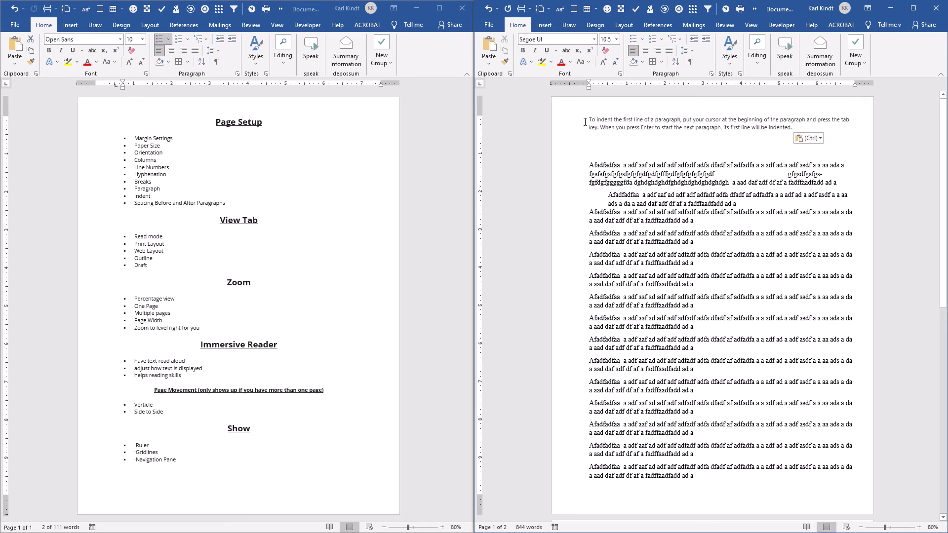
Step: Enlarge the pasted help paragraph's font size to 20
left_click_drag(588, 120, 792, 128)
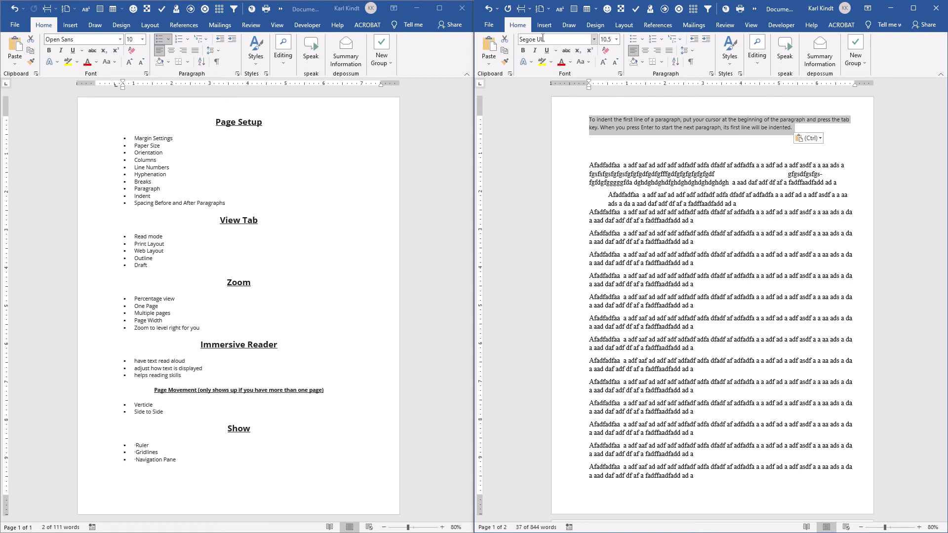
left_click(603, 62)
left_click(603, 62)
left_click(603, 62)
left_click(603, 62)
left_click(604, 62)
left_click(603, 62)
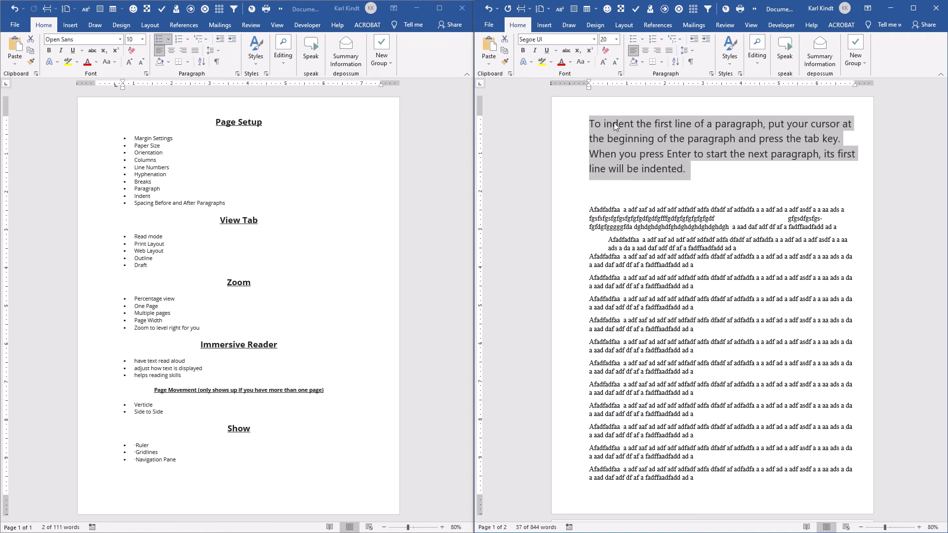
left_click(700, 174)
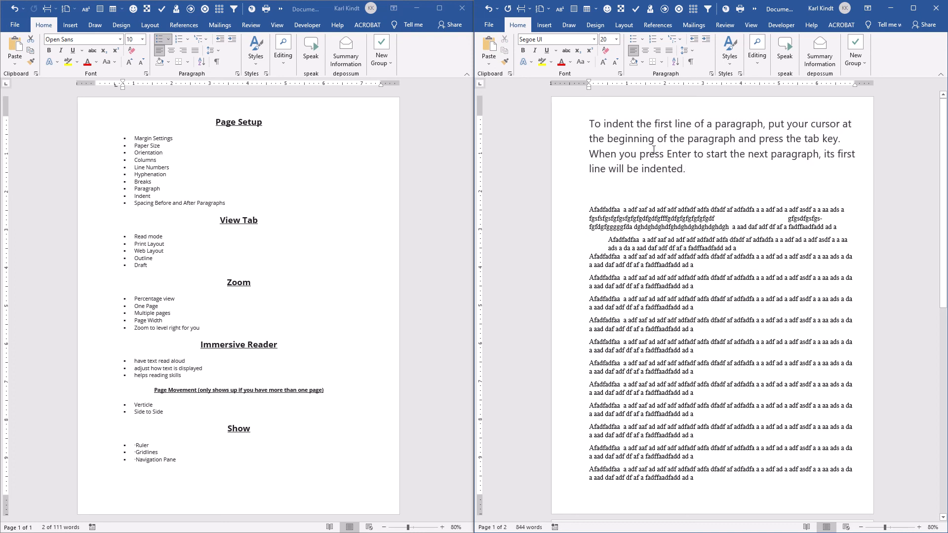
Step: Indent the first line of the pasted help paragraph and add a filler paragraph below it starting with "J adfk akdf akdf akd fka"
key("ctrl+Home")
key("Tab")
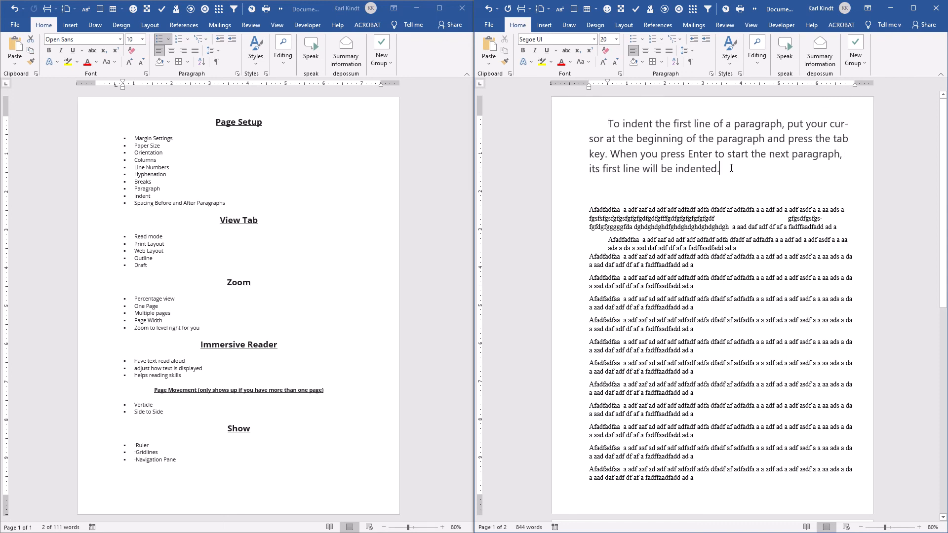
key("Return")
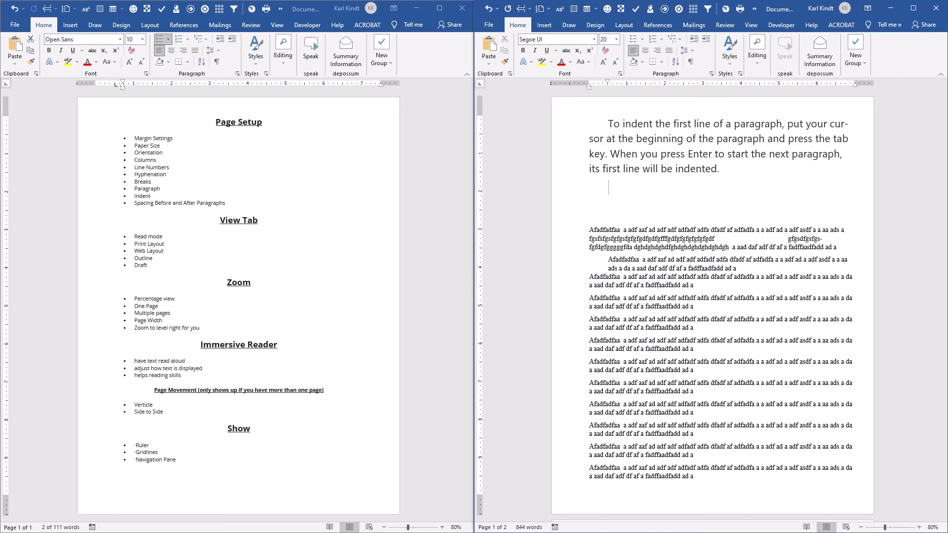
type("J adfk")
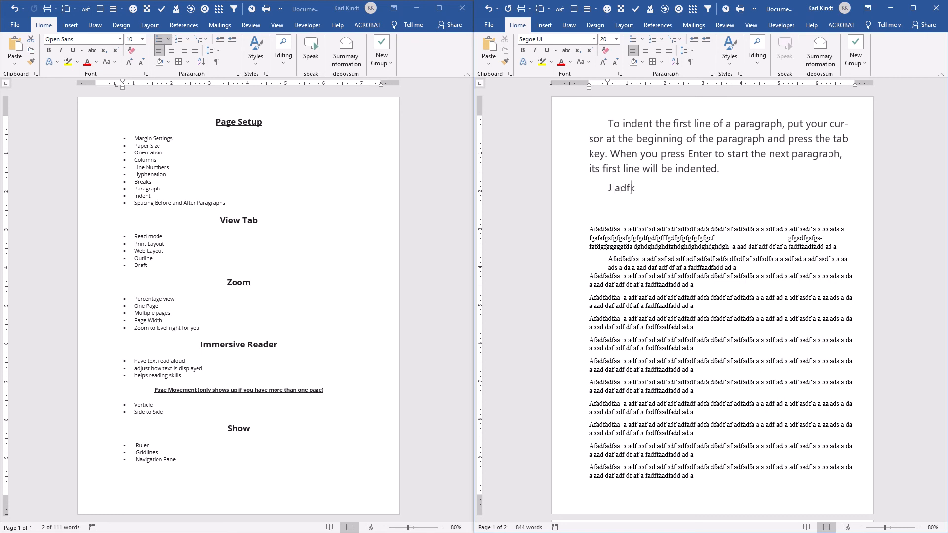
type(" akdf akdf akd fka dflak dflakd fla")
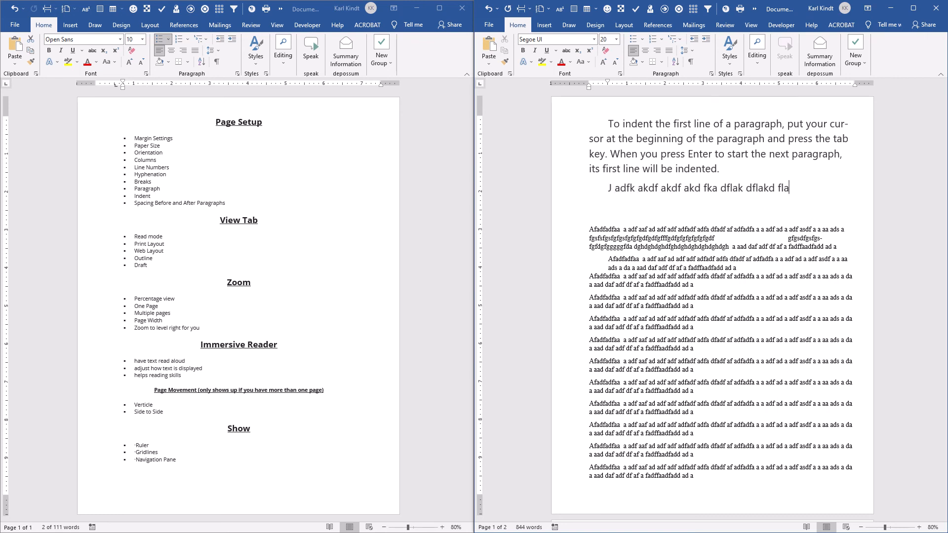
type(" djfa dflad fjal dfjla dfalkdf al df")
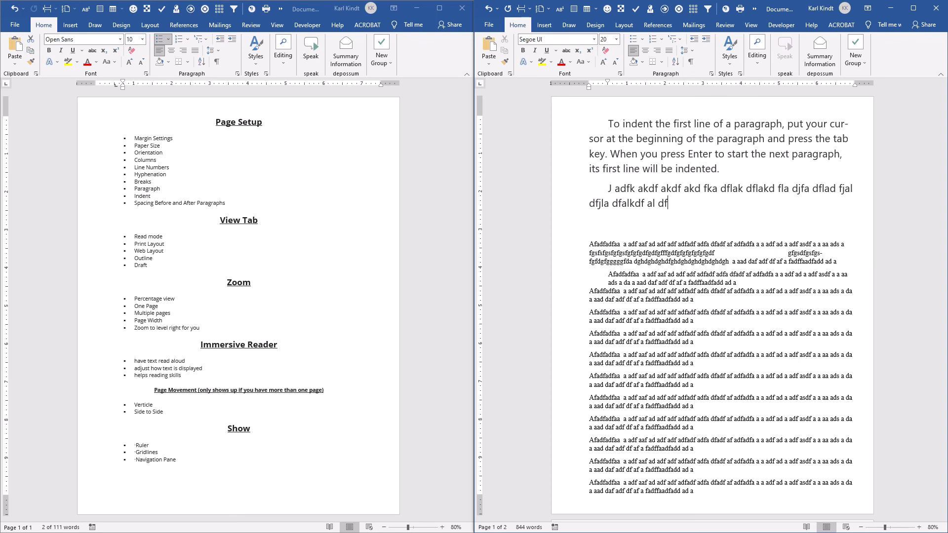
type("jakl fjals dfjals dfjalksdf alsdk fa")
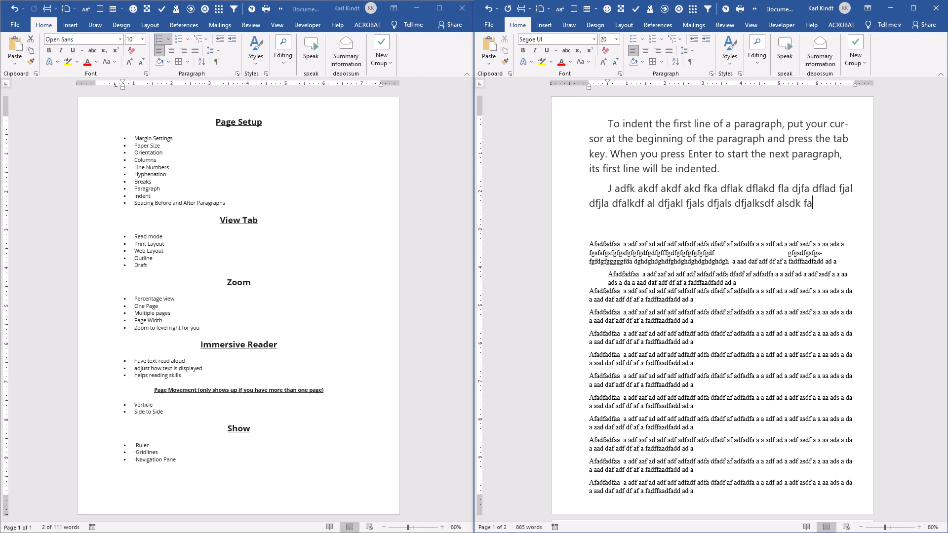
Step: Add another filler paragraph below reading "Ajka dfka dfka dflk adflk asdlf alfk a"
key("Return")
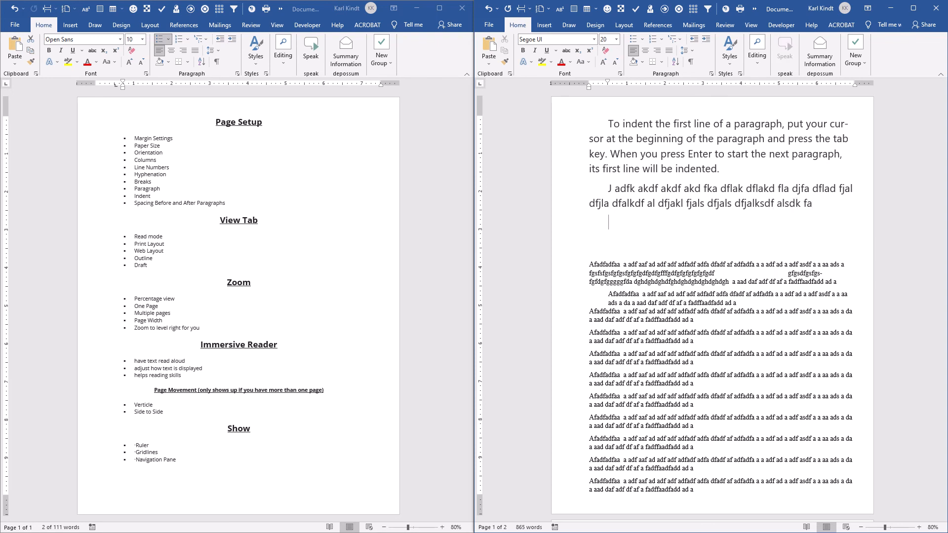
type("Ajka dfka dfka dflk adflk asdl")
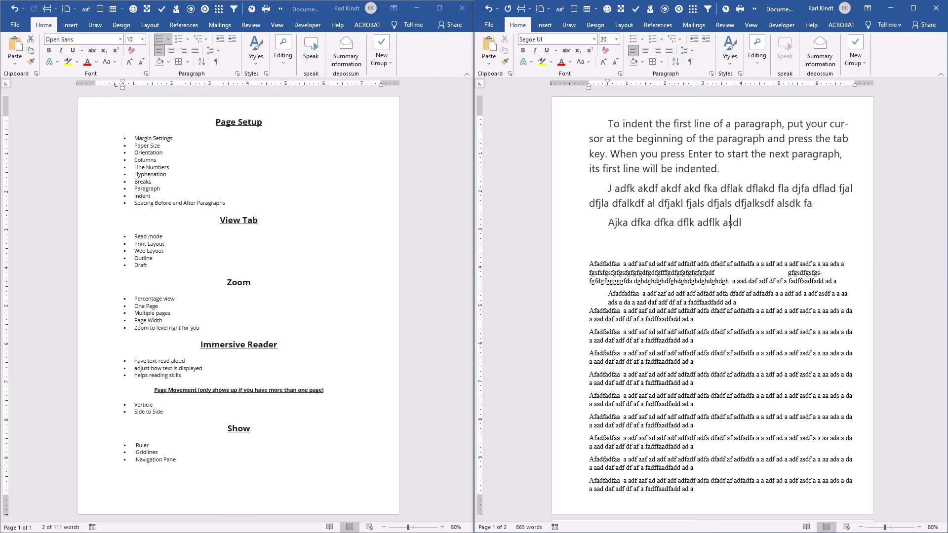
type("f alfk a")
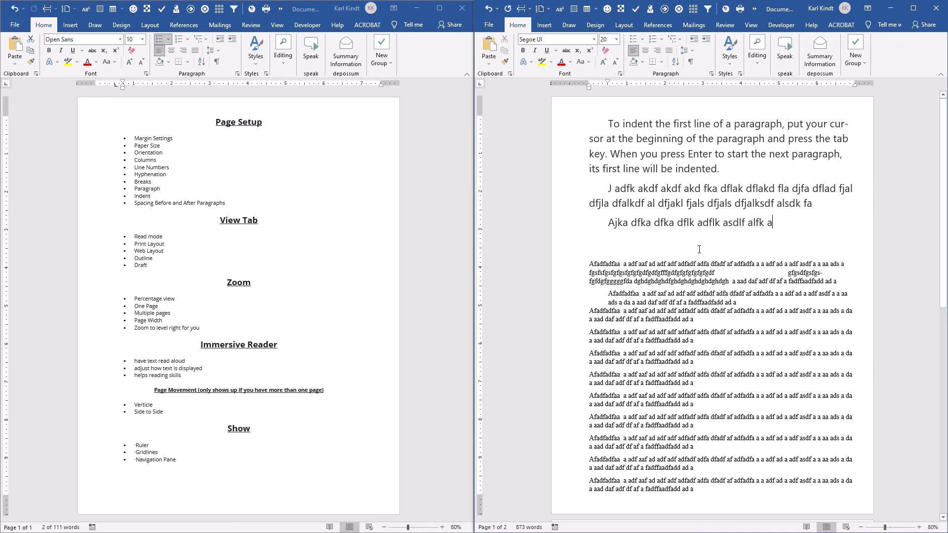
scroll(699, 249, "down", 1)
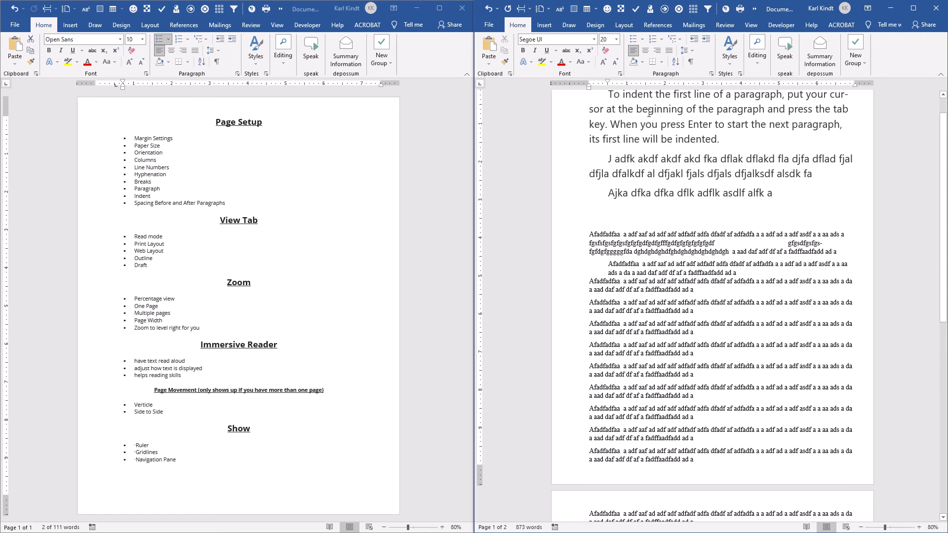
scroll(648, 114, "up", 1)
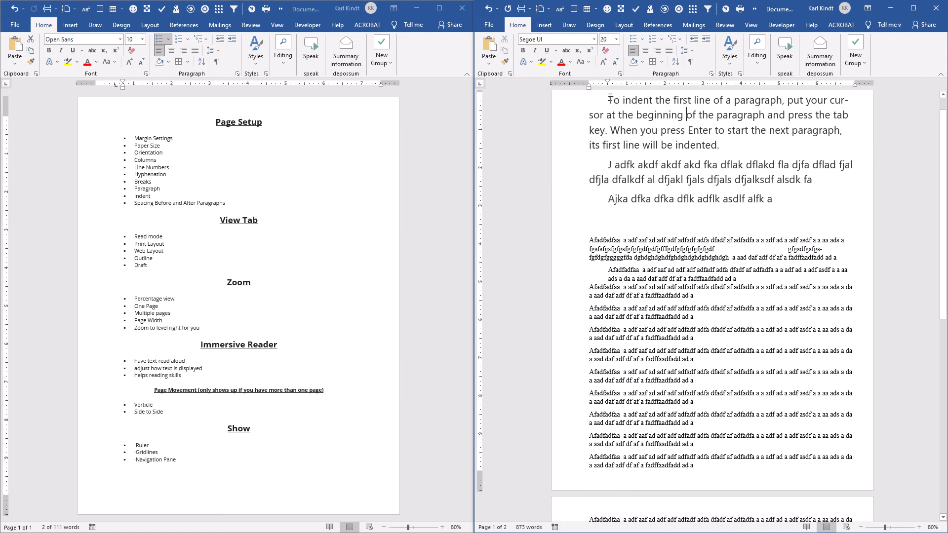
Step: Copy the enlarged help paragraph's formatting with Format Painter onto all the small filler paragraphs below it
left_click_drag(606, 100, 717, 140)
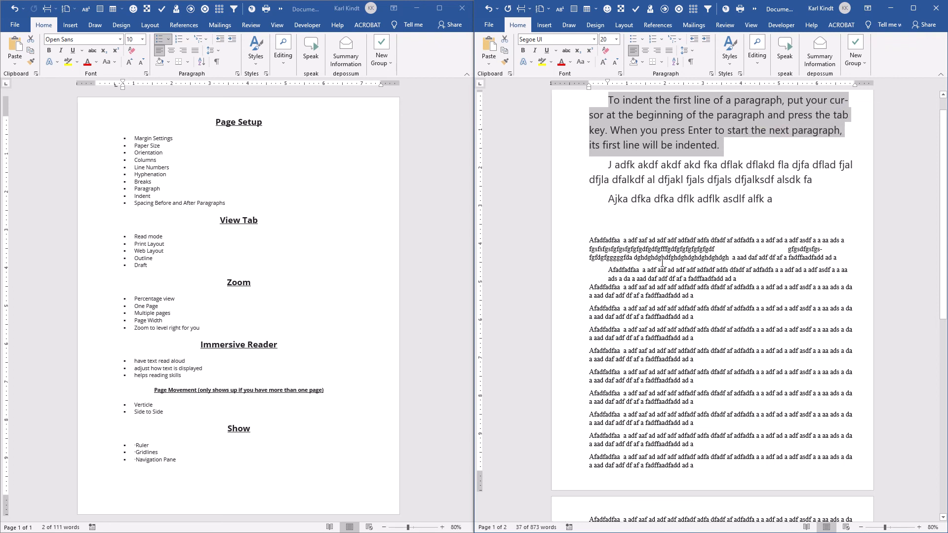
left_click(505, 63)
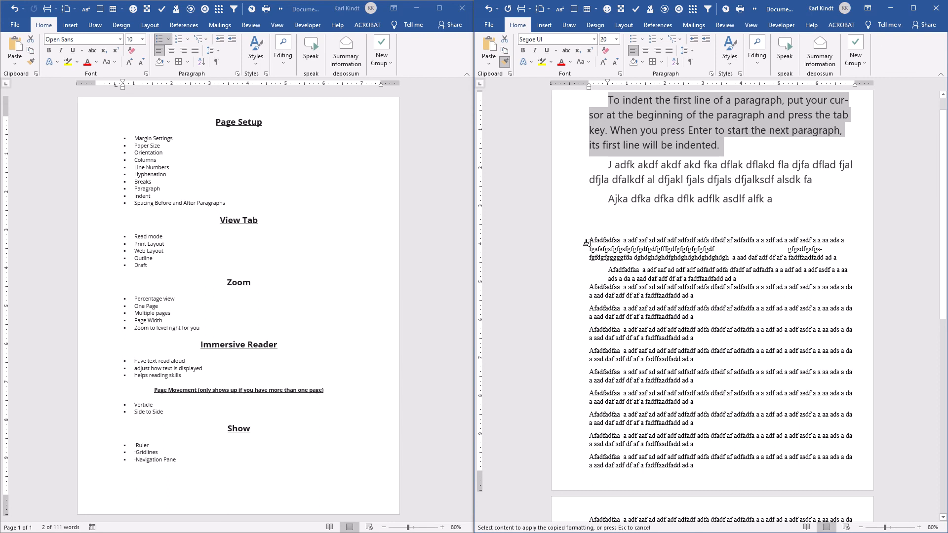
mouse_move(588, 242)
left_mouse_down()
mouse_move(592, 252)
mouse_move(859, 263)
left_mouse_up()
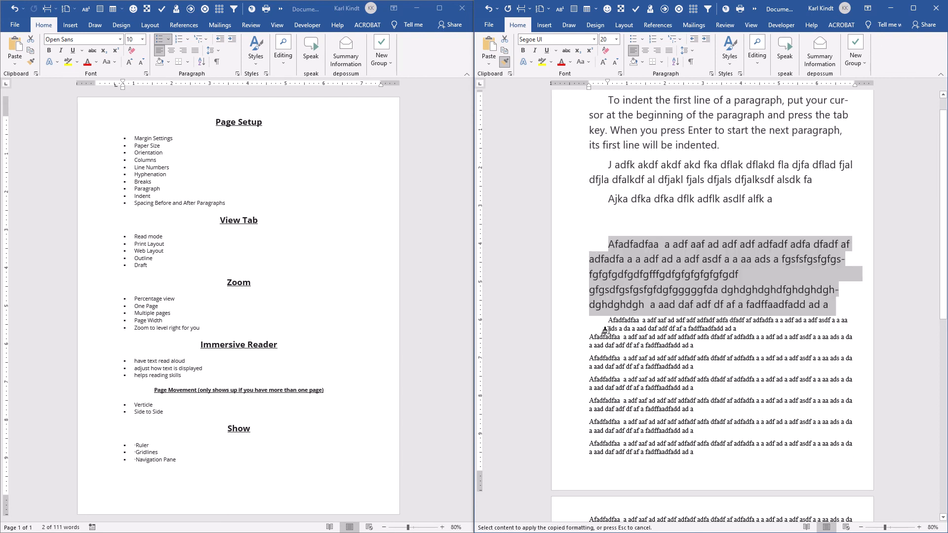
mouse_move(604, 320)
left_mouse_down()
mouse_move(800, 322)
mouse_move(813, 330)
left_mouse_up()
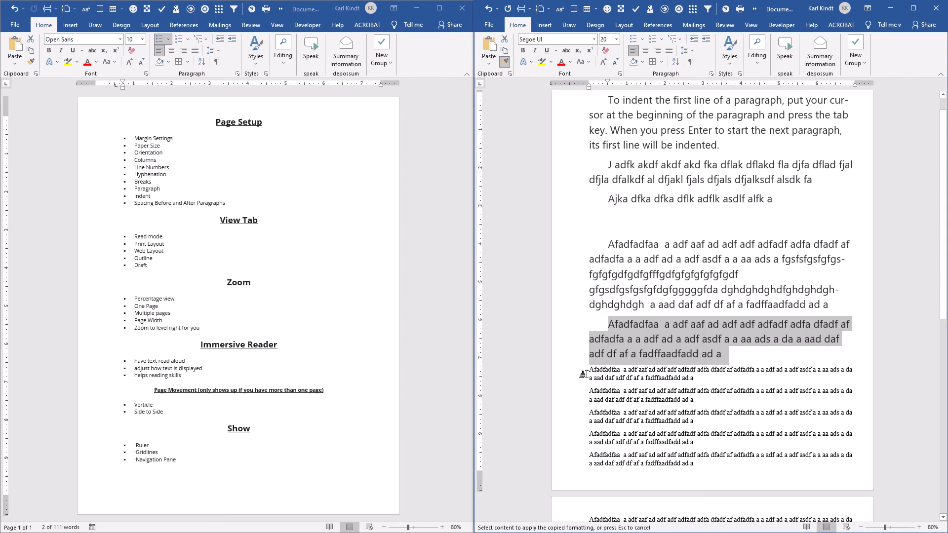
mouse_move(587, 369)
left_mouse_down()
mouse_move(637, 400)
mouse_move(686, 459)
mouse_move(716, 472)
mouse_move(711, 495)
mouse_move(727, 485)
left_mouse_up()
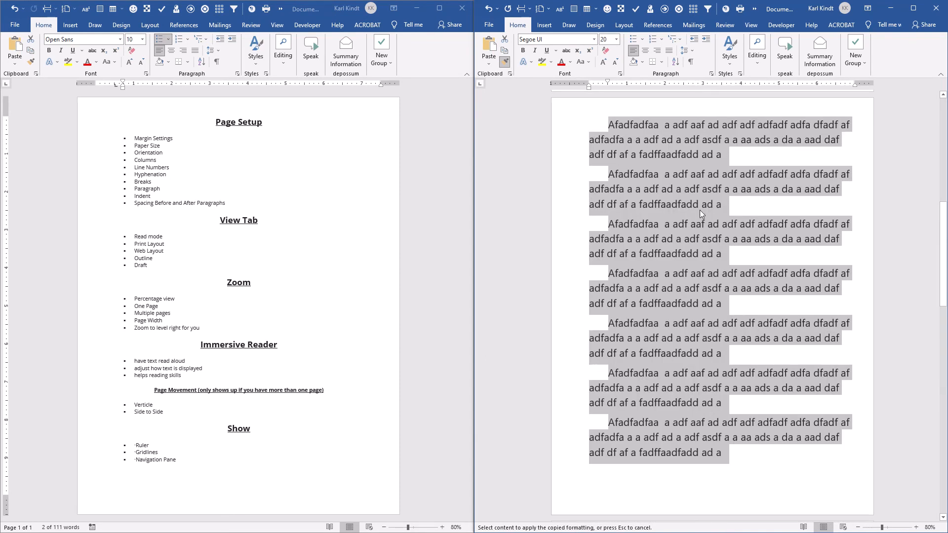
scroll(676, 224, "up", 3)
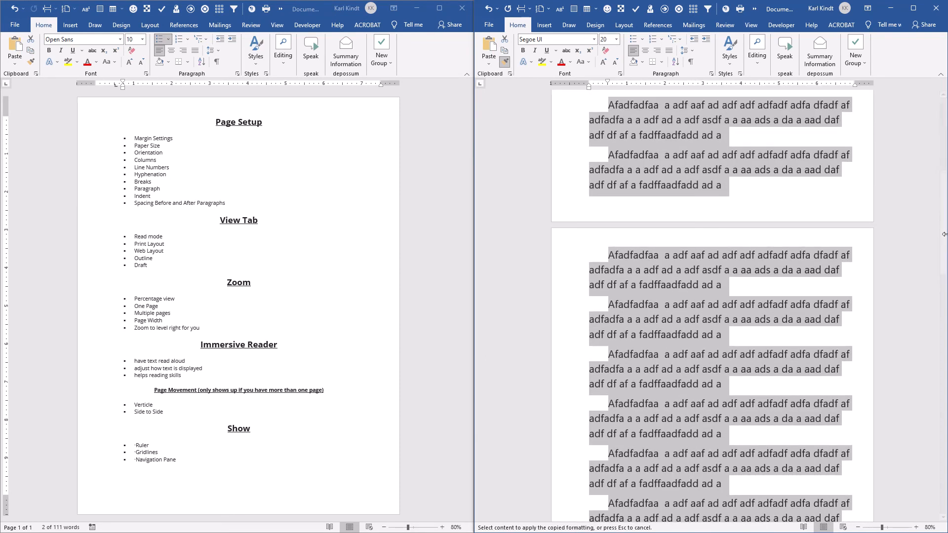
left_click(943, 236)
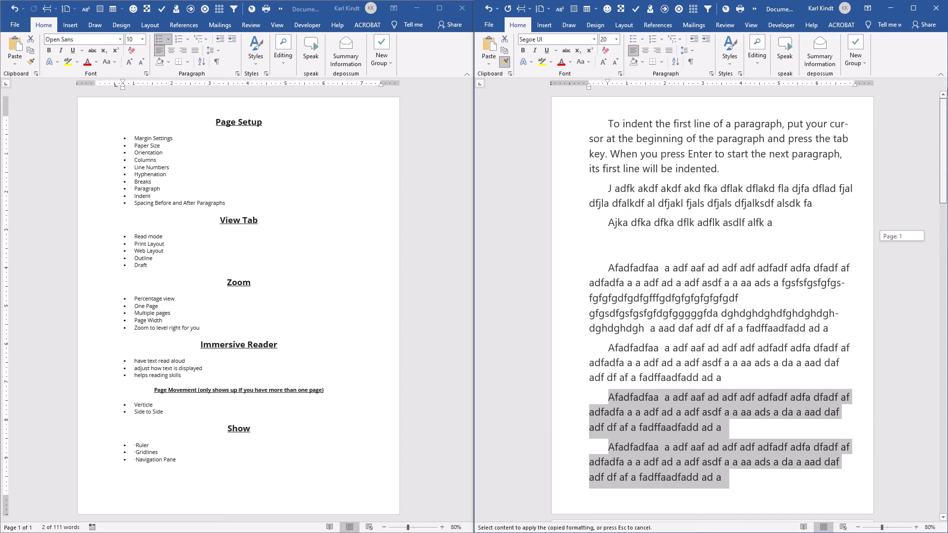
Step: Turn off Format Painter and delete the two blank lines below the "Ajka dfka dfka" paragraph
left_click(657, 241)
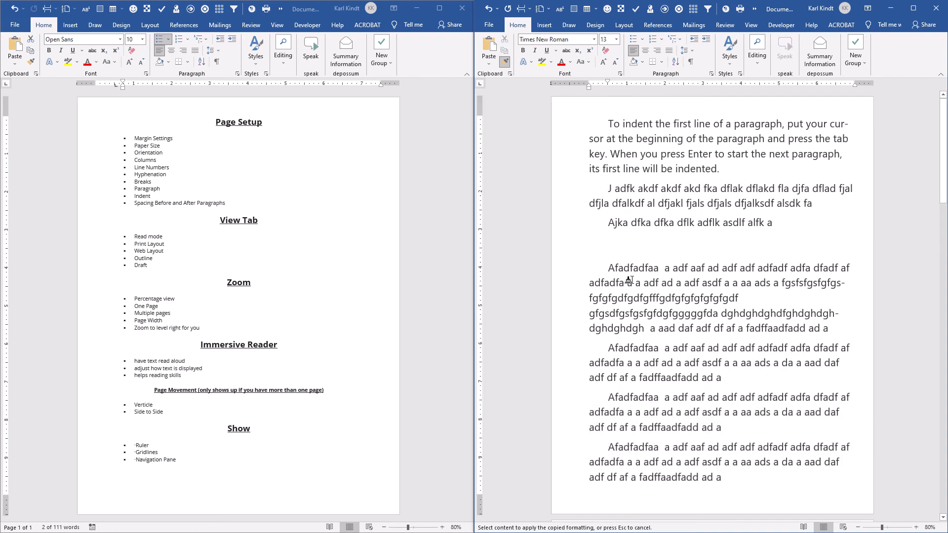
key("Escape")
key("BackSpace")
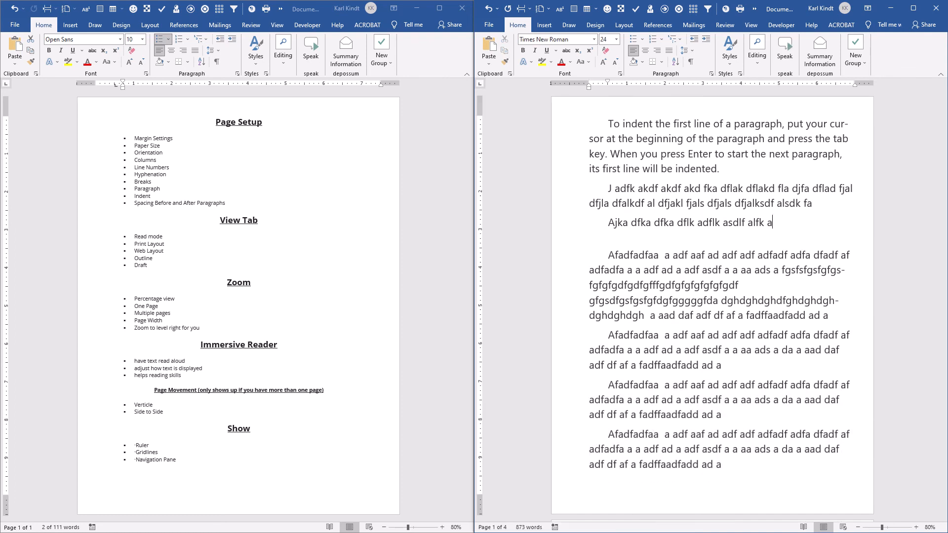
left_click(590, 238)
key("BackSpace")
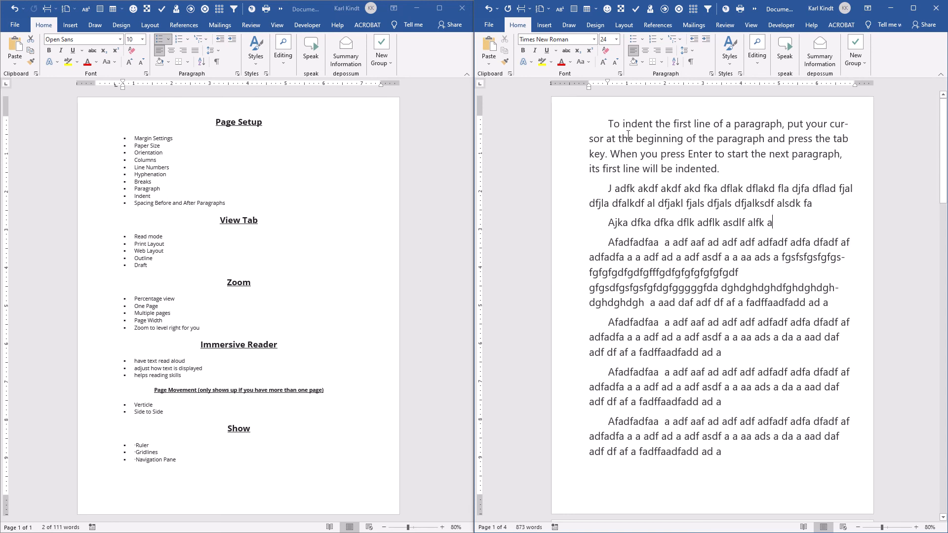
Step: Set the spacing after the help paragraph to 36 pt in its paragraph settings
left_click_drag(610, 125, 754, 173)
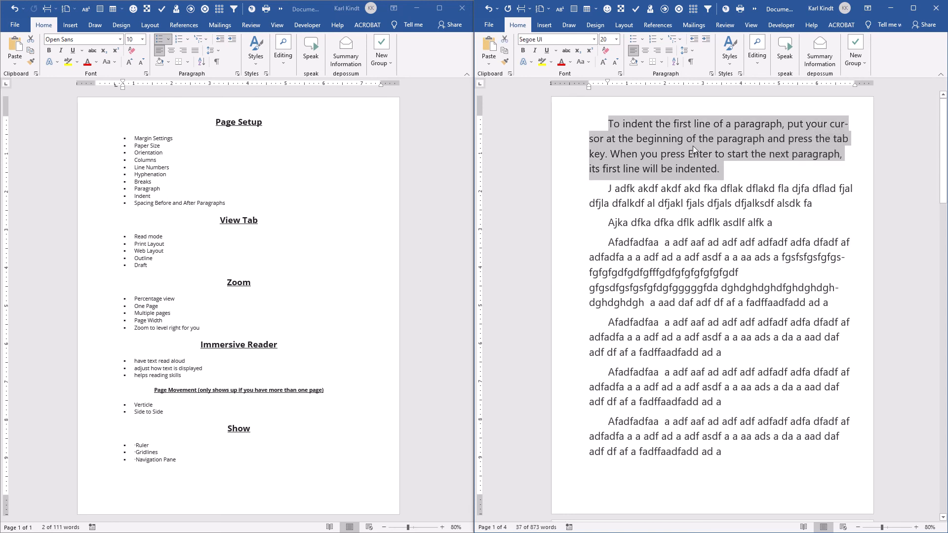
right_click(641, 136)
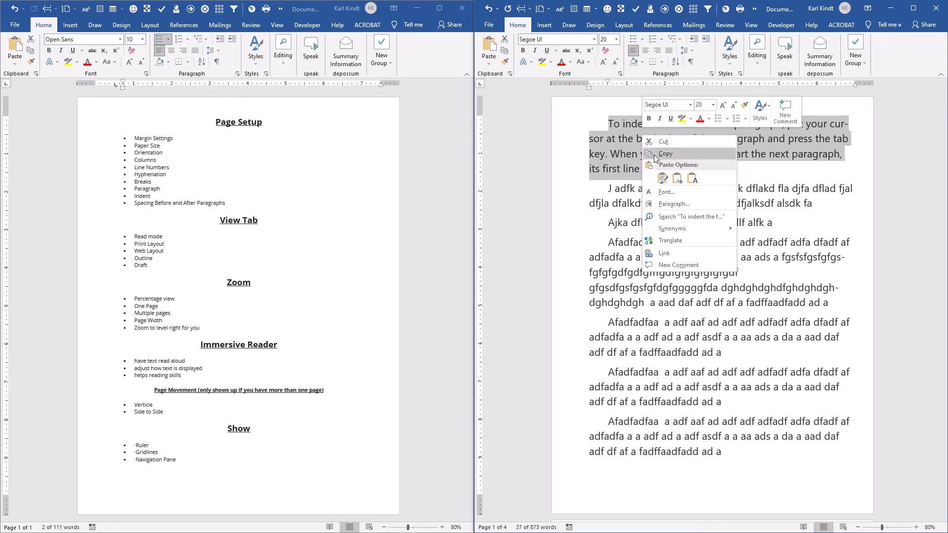
left_click(677, 206)
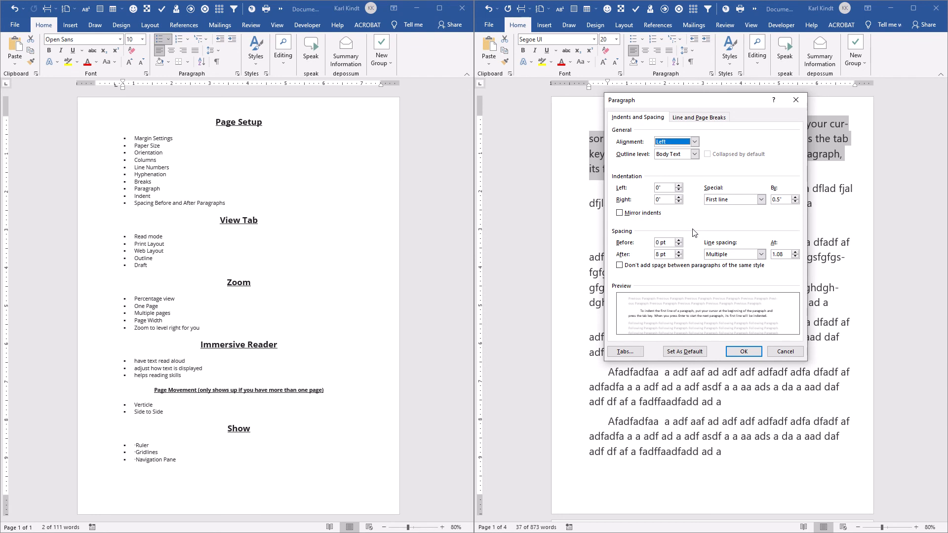
left_click(678, 252)
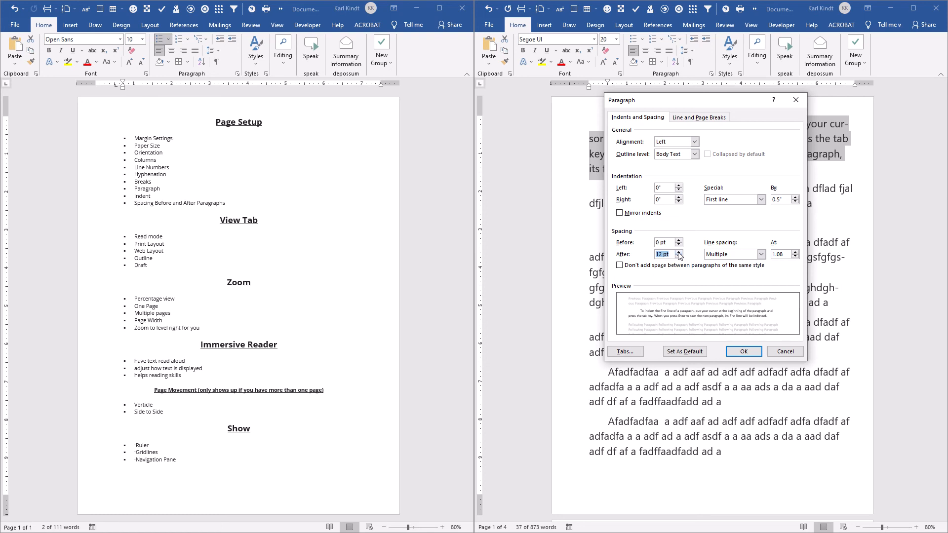
left_click(678, 252)
left_click(679, 252)
left_click(678, 252)
left_click(679, 251)
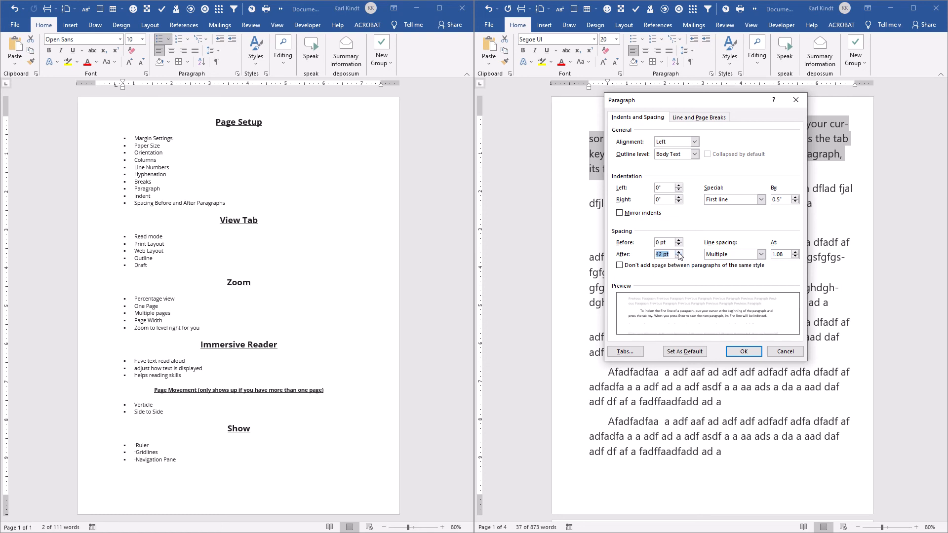
left_click(679, 256)
Step: Set the help paragraph's line spacing to 1.5 lines, apply the paragraph settings and deselect the text
left_click(761, 254)
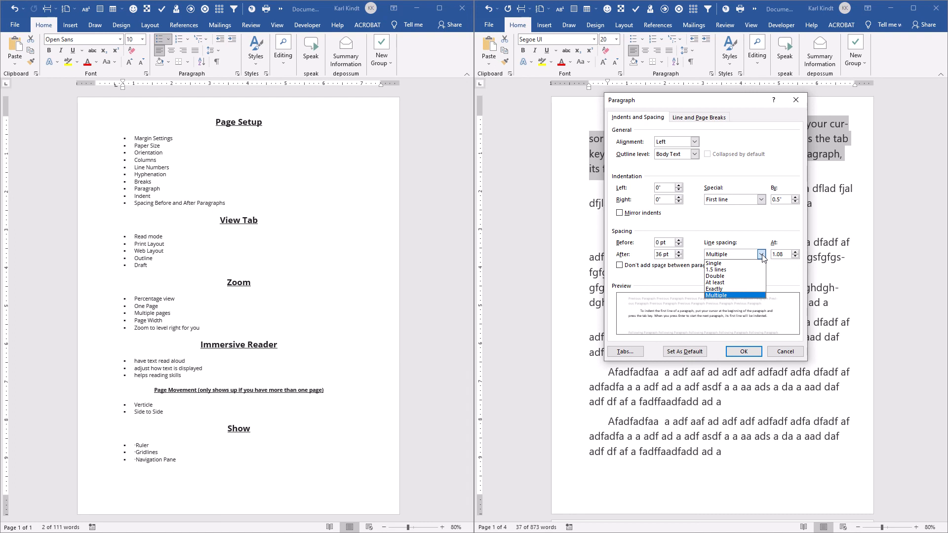
left_click(734, 270)
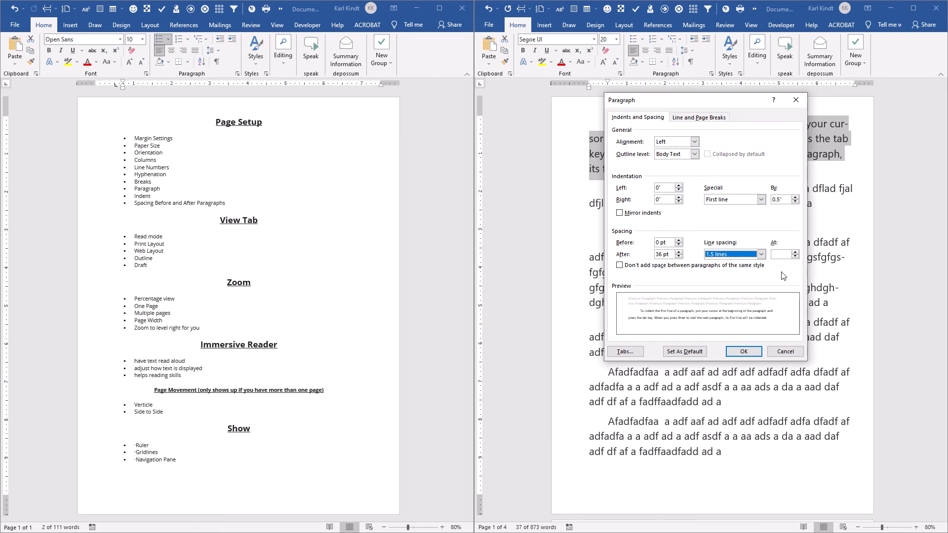
left_click(743, 352)
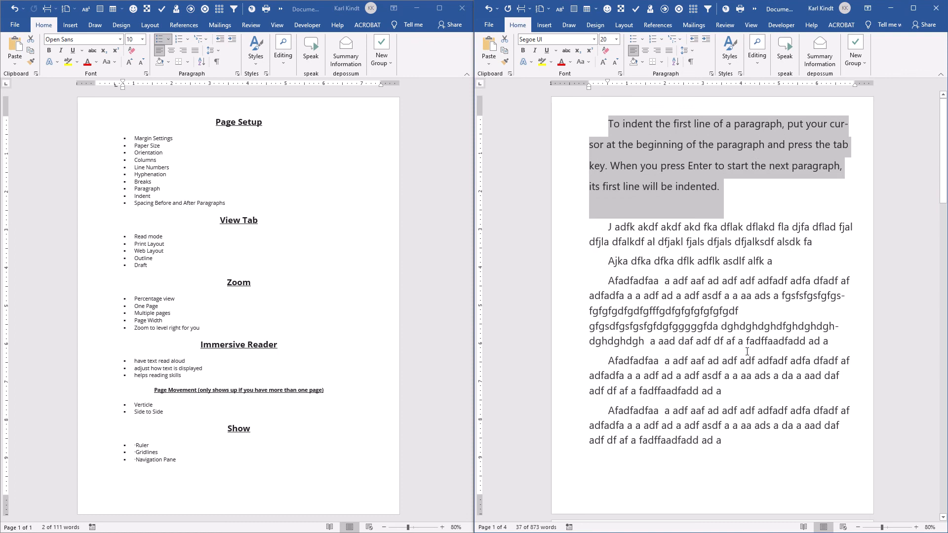
left_click(733, 191)
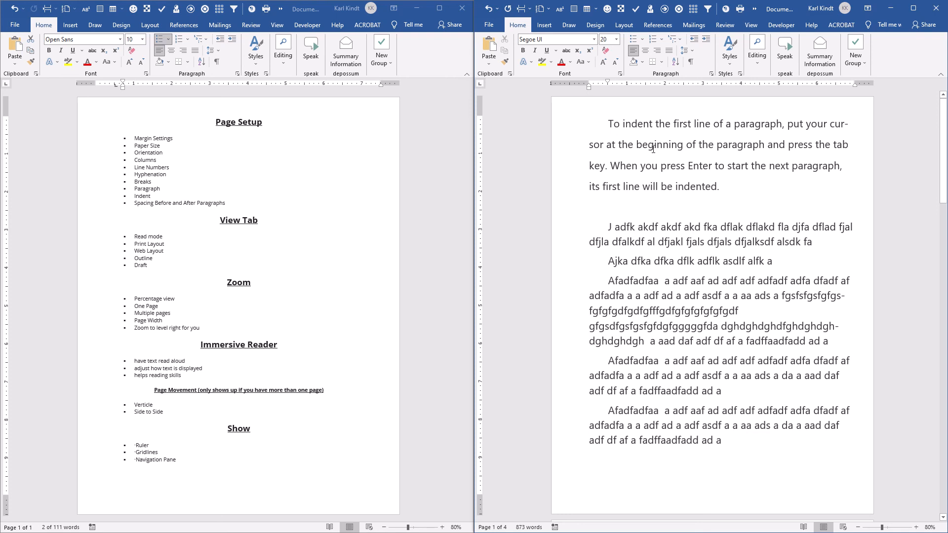
Step: Copy the help paragraph's formatting with Format Painter onto the remaining paragraphs on the first page, finishing with the tool off
left_click_drag(602, 123, 691, 198)
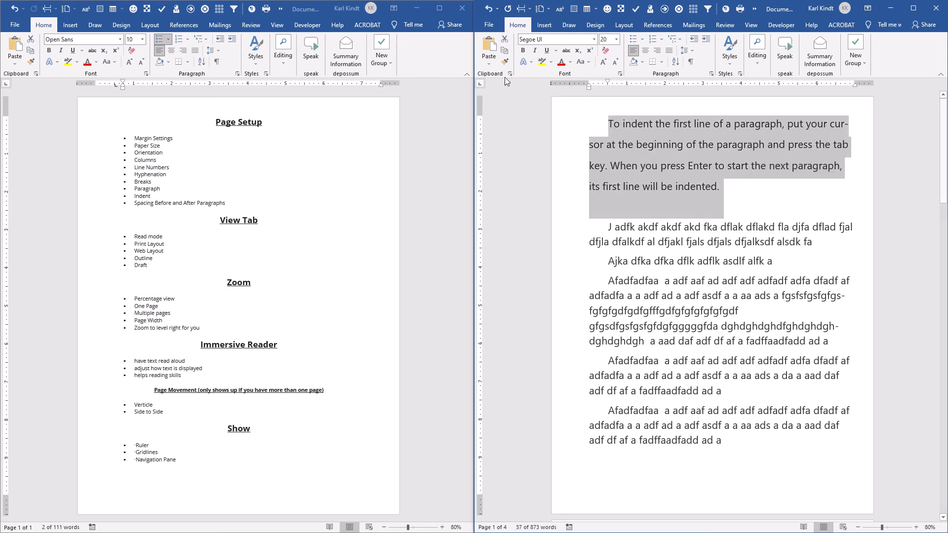
left_click(505, 61)
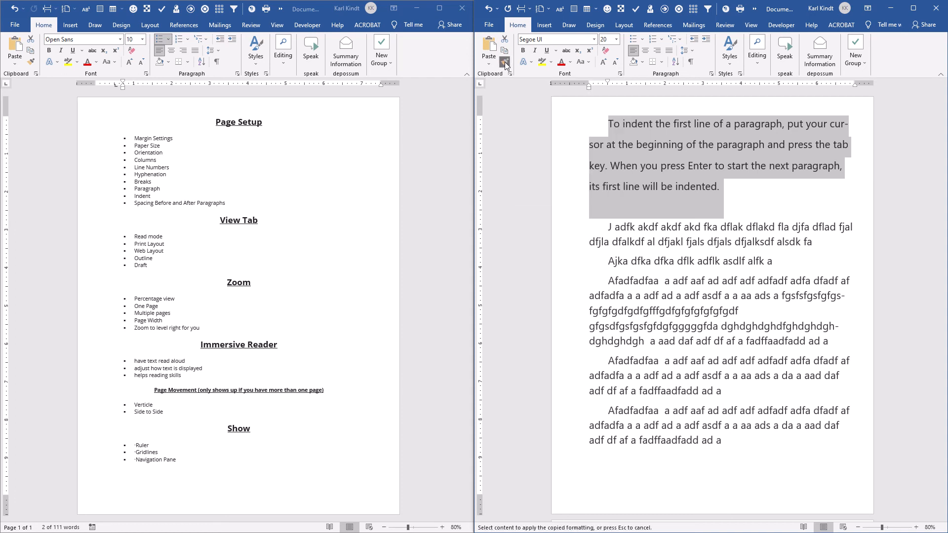
mouse_move(605, 230)
left_mouse_down()
mouse_move(682, 260)
mouse_move(742, 442)
left_mouse_up()
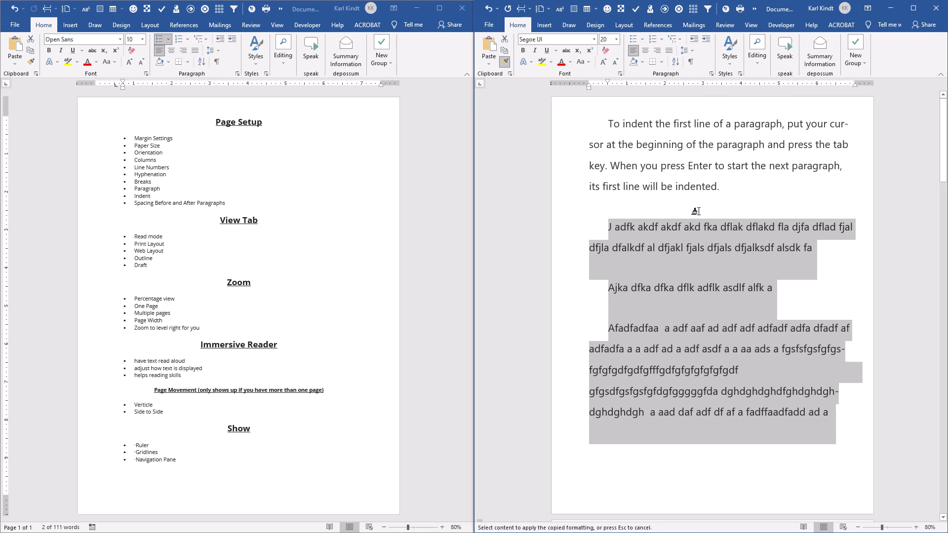
left_click(504, 64)
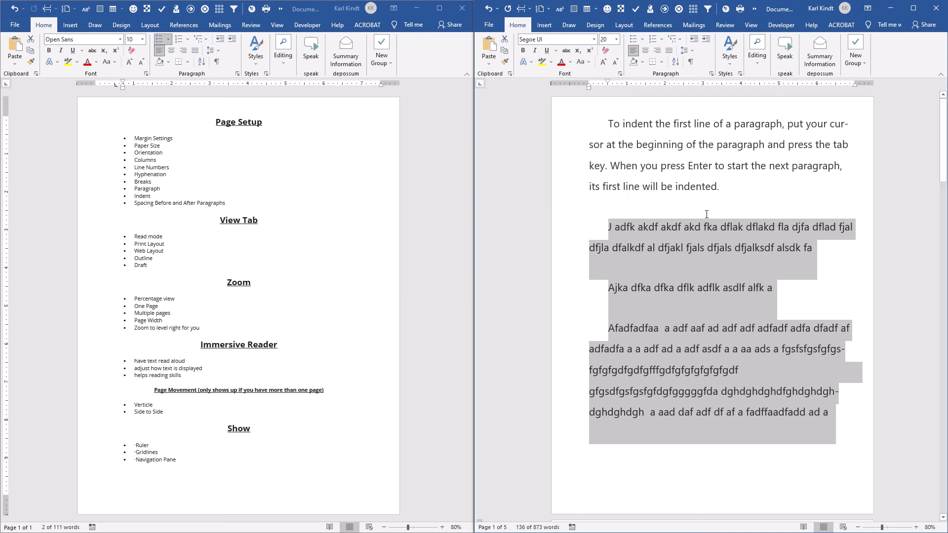
Step: Paint the filler paragraphs' formatting back onto the help paragraph, turn off Format Painter and deselect the text
left_click(505, 62)
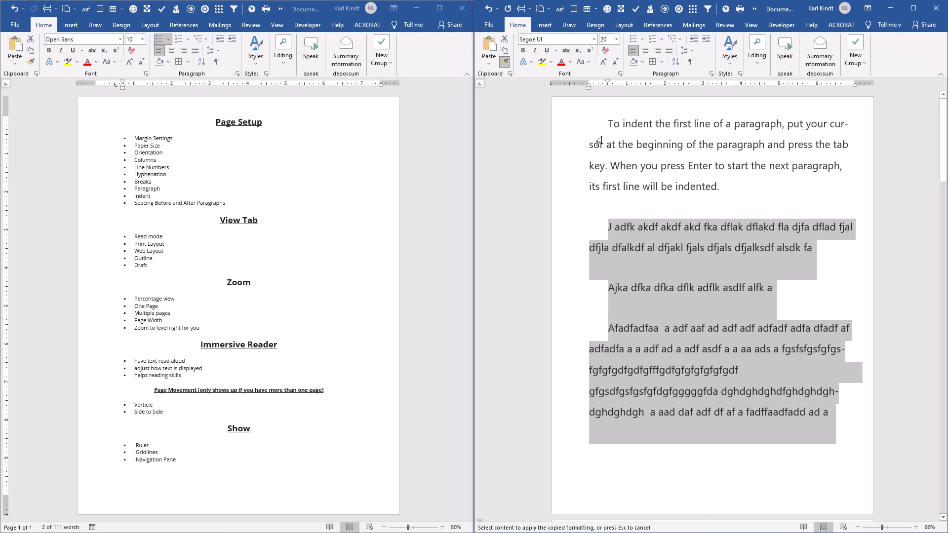
left_click_drag(609, 126, 736, 190)
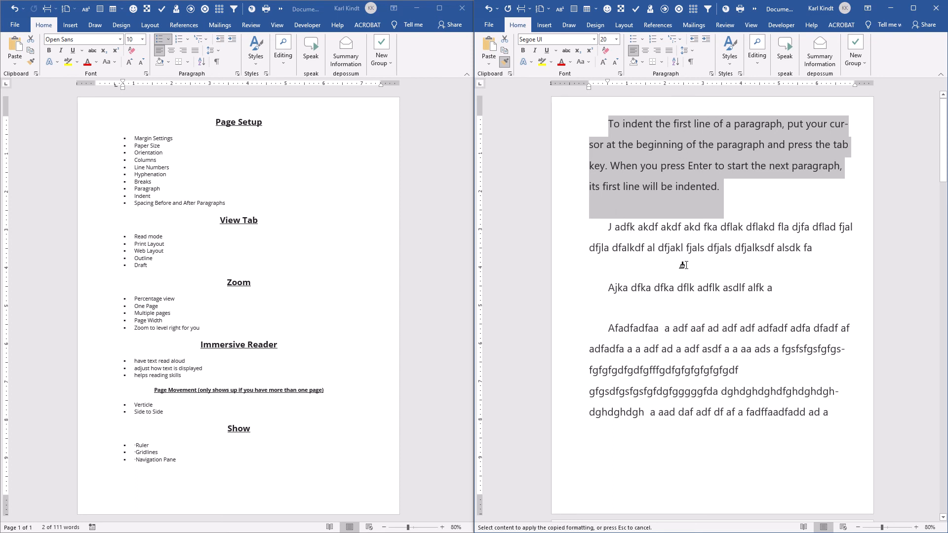
left_click(505, 61)
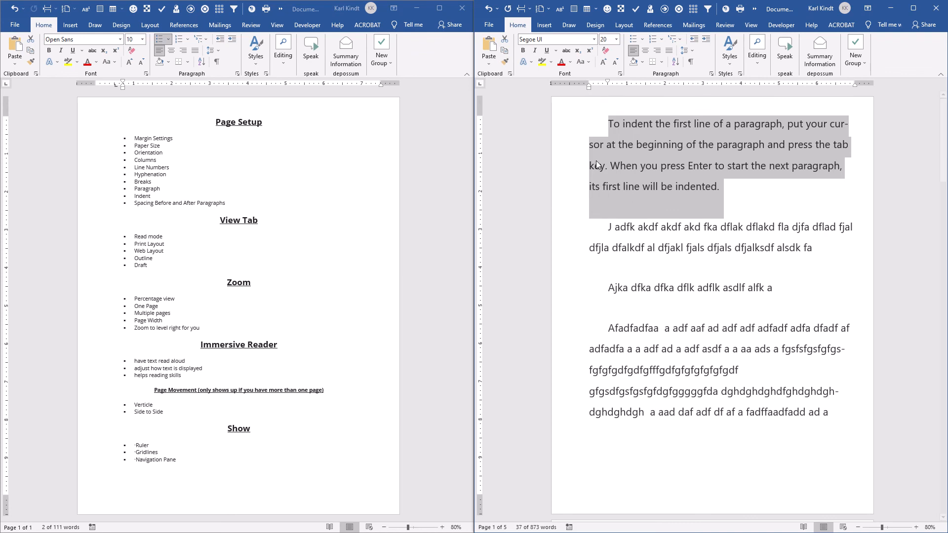
left_click(691, 213)
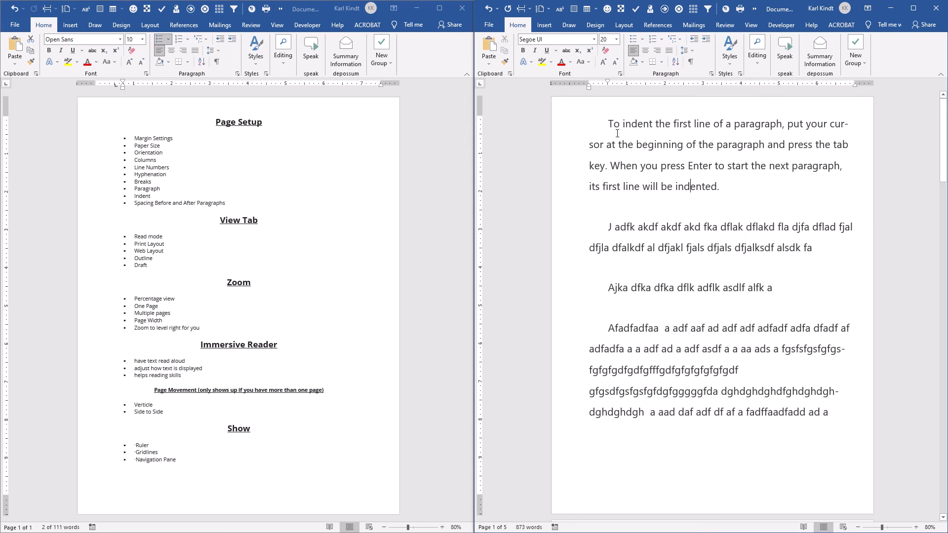
Step: Set the spacing after the help paragraph to 8 pt in its paragraph settings
left_click_drag(608, 124, 721, 207)
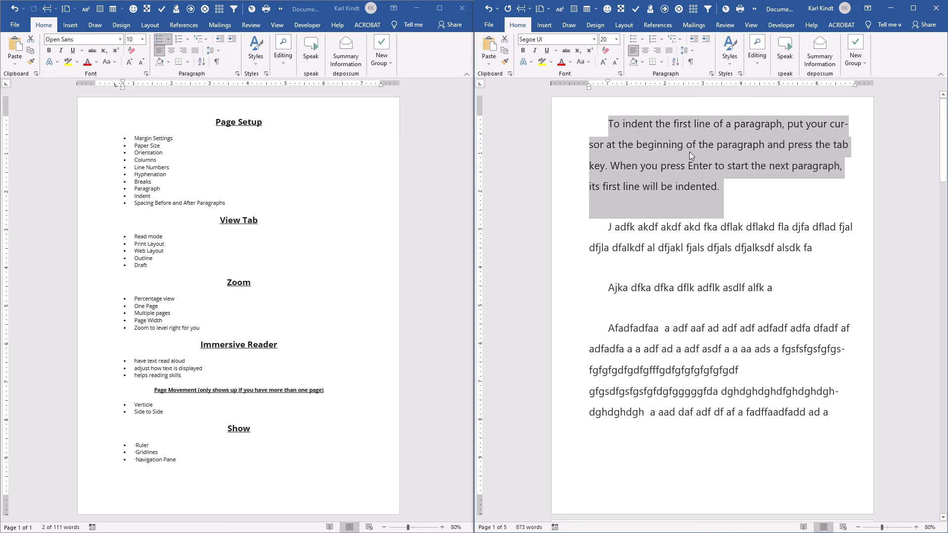
right_click(670, 161)
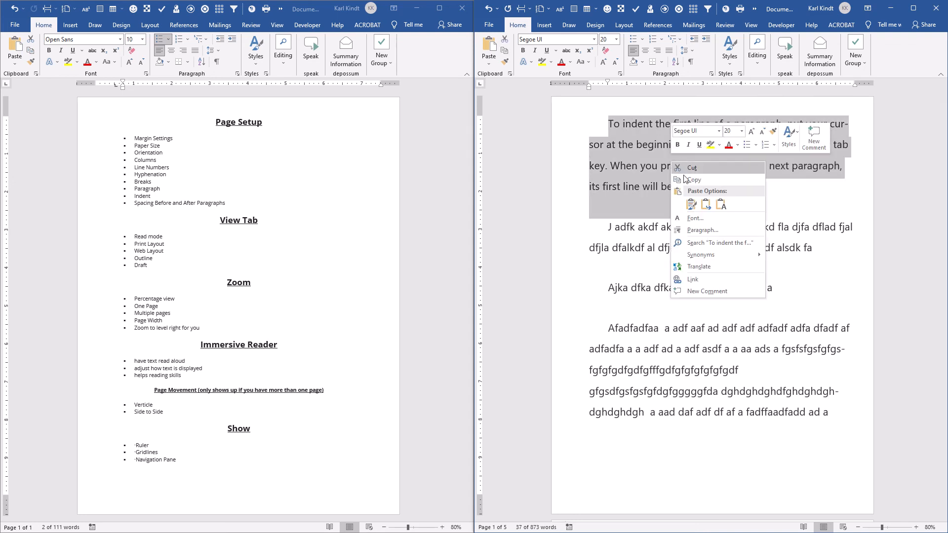
left_click(702, 230)
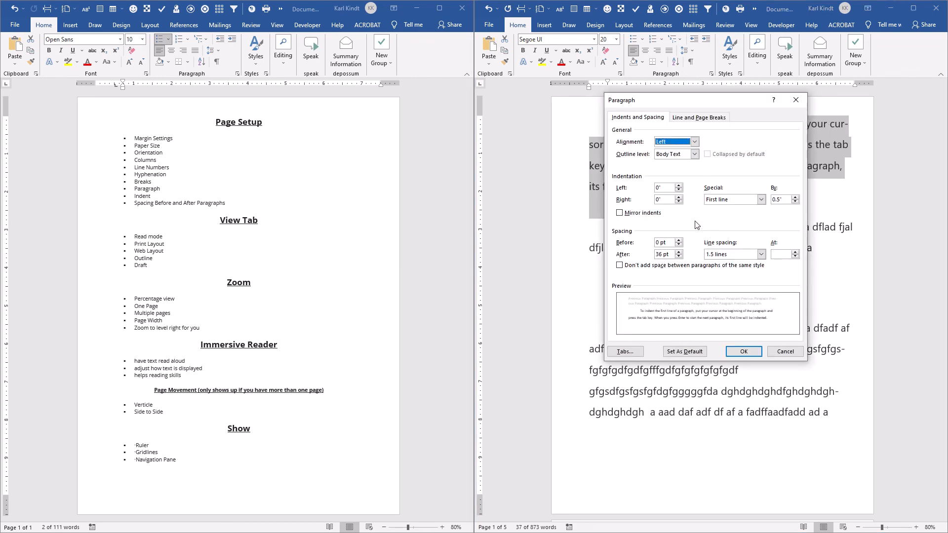
left_click(679, 256)
left_click(679, 256)
left_click(679, 256)
left_click(679, 256)
left_click(679, 256)
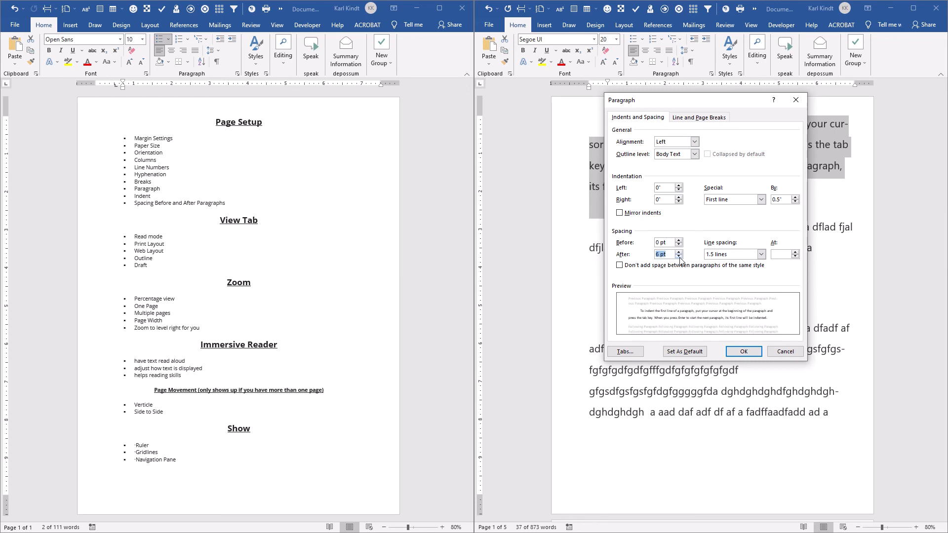
left_click(678, 253)
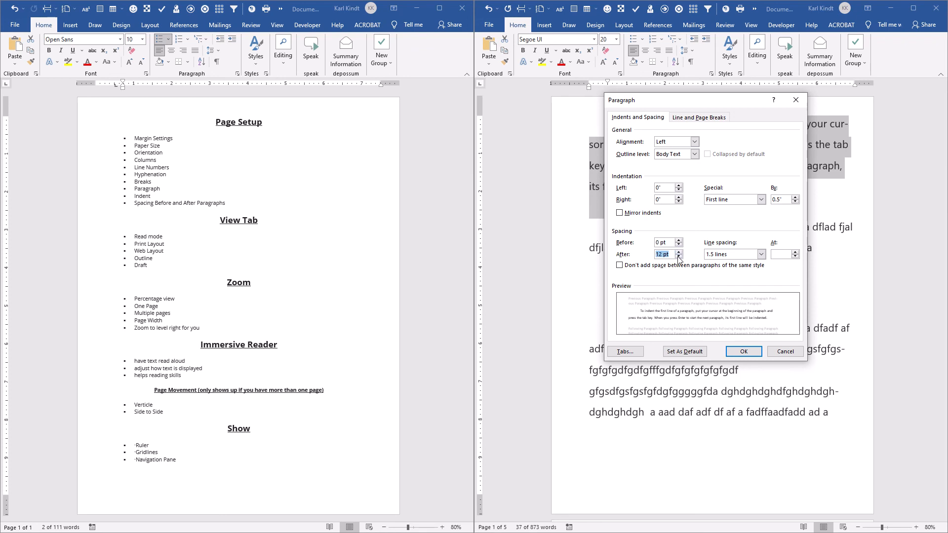
left_click(679, 257)
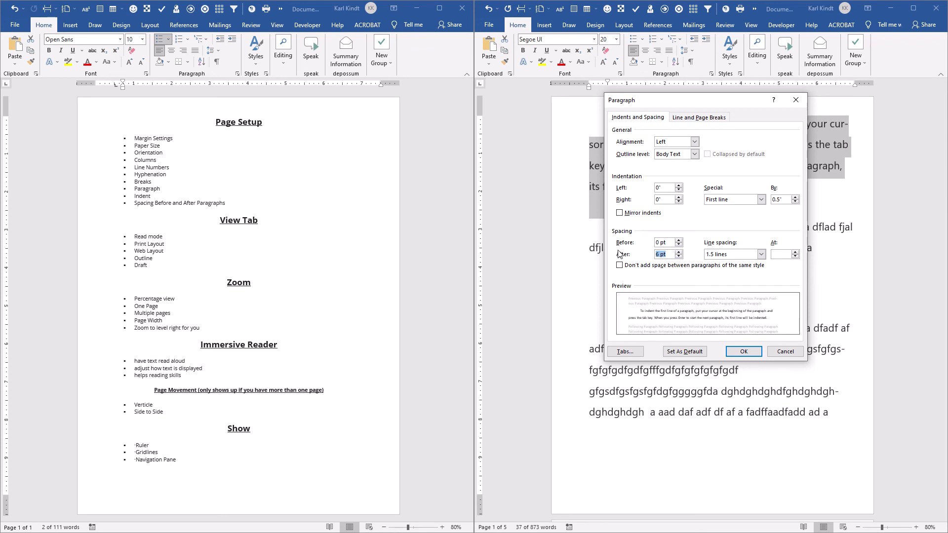
type("8")
Step: Set the help paragraph's line spacing to Single and apply the paragraph settings
left_click(762, 256)
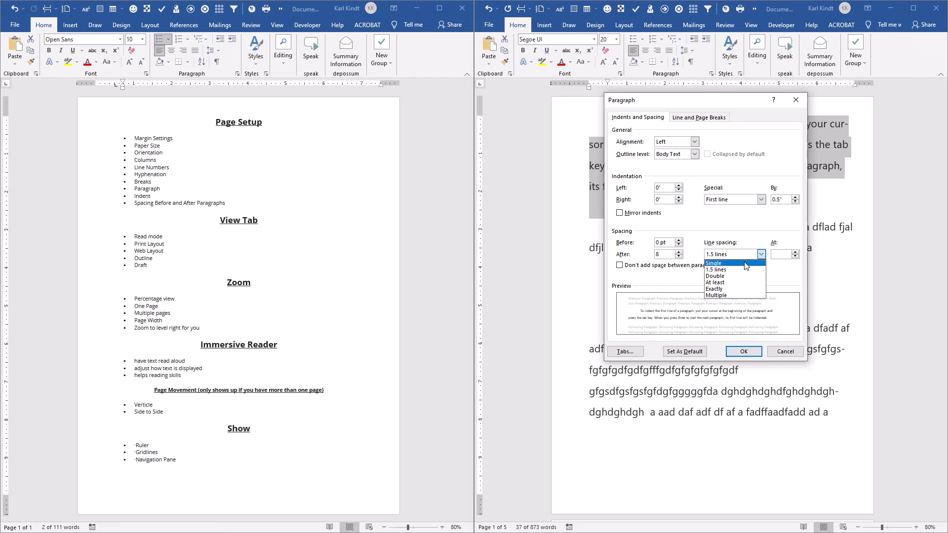
left_click(716, 263)
left_click(743, 351)
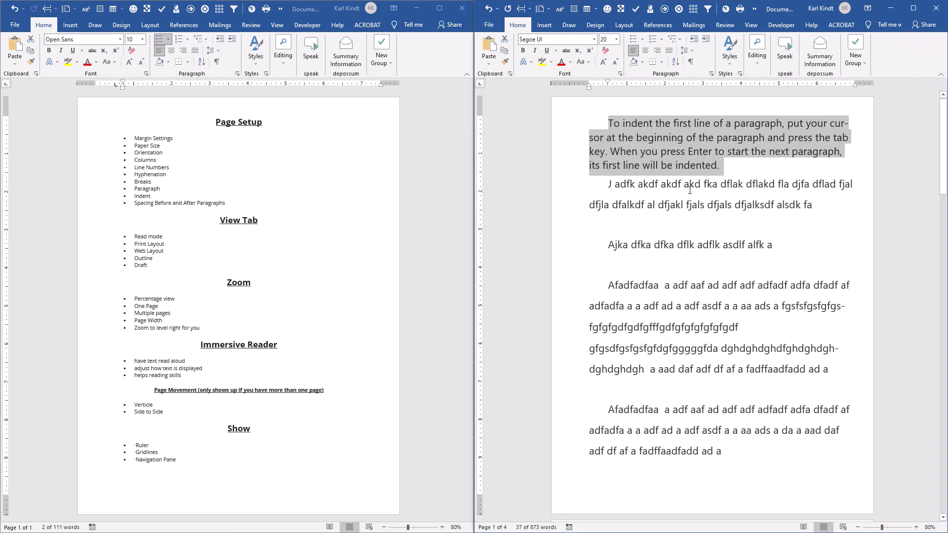
Step: Copy the help paragraph's formatting with Format Painter onto the three filler paragraphs directly below it and deselect the text
left_click(722, 160)
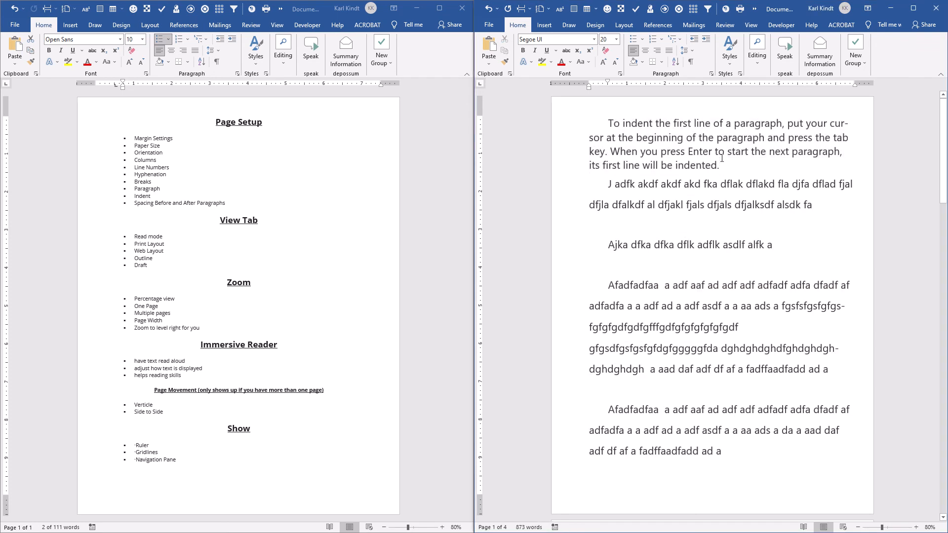
left_click(631, 140)
left_click(505, 62)
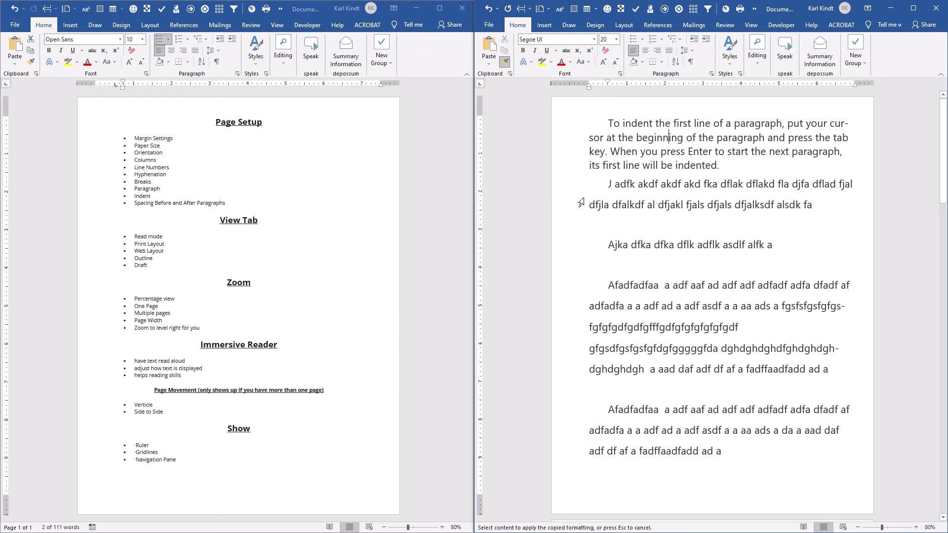
mouse_move(609, 184)
left_mouse_down()
mouse_move(753, 366)
mouse_move(840, 371)
left_mouse_up()
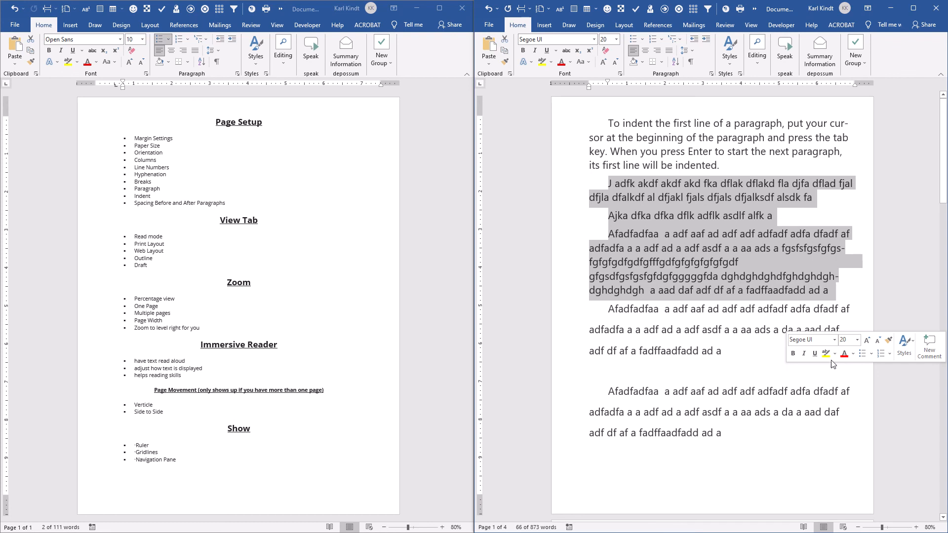
left_click(630, 199)
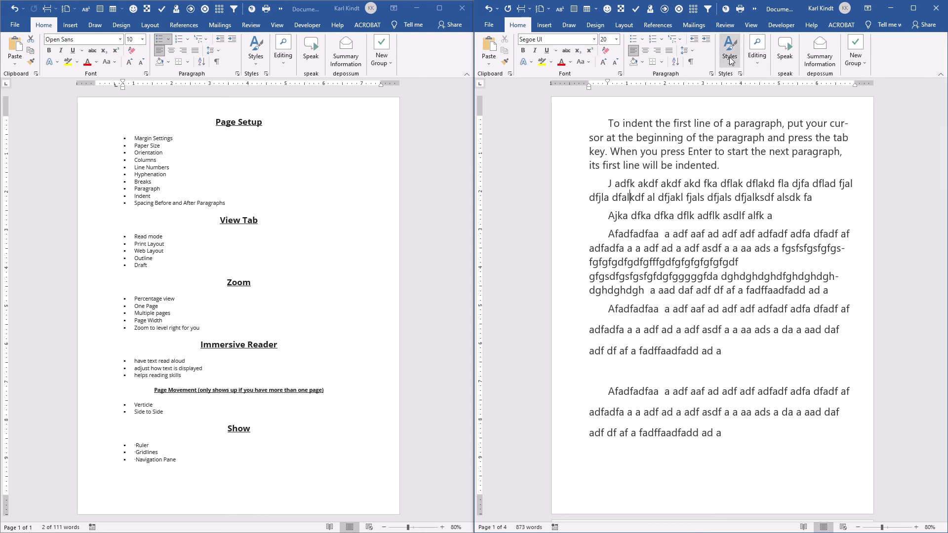
Step: Maximize the filler-text document and look up help on "read mode", closing the help results when done
left_click(751, 26)
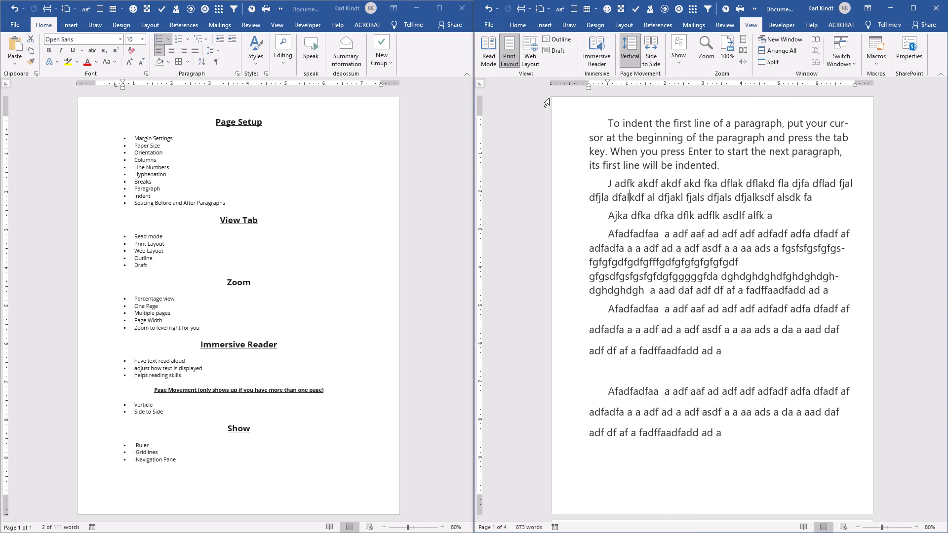
left_click(913, 9)
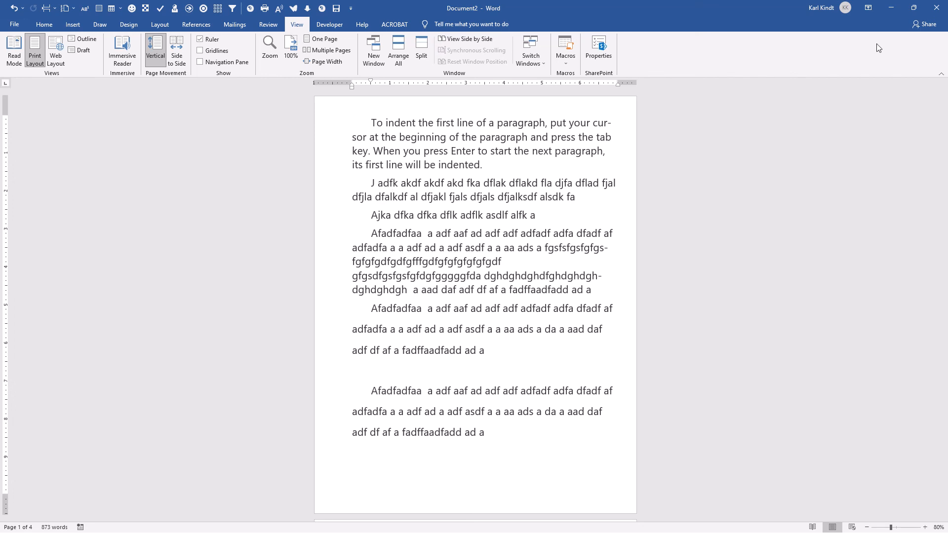
left_click(436, 24)
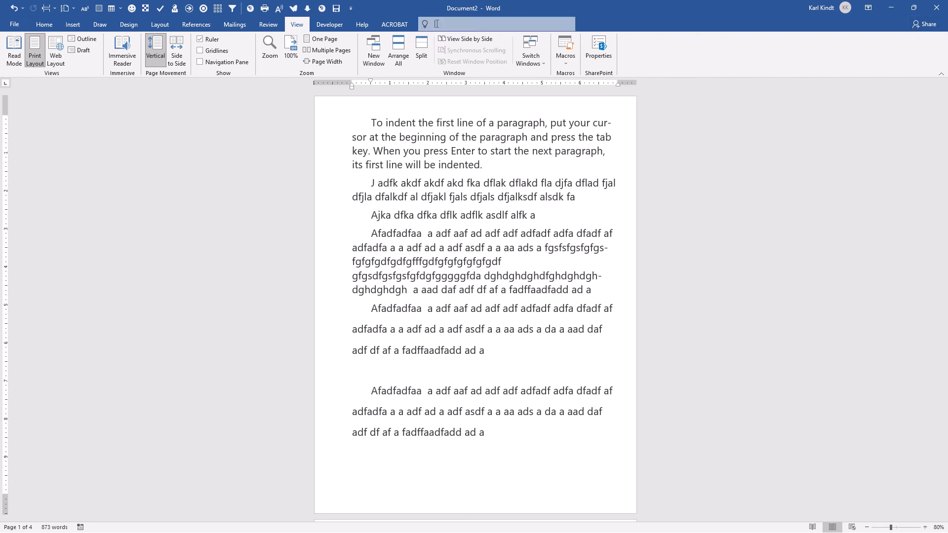
type("read mode")
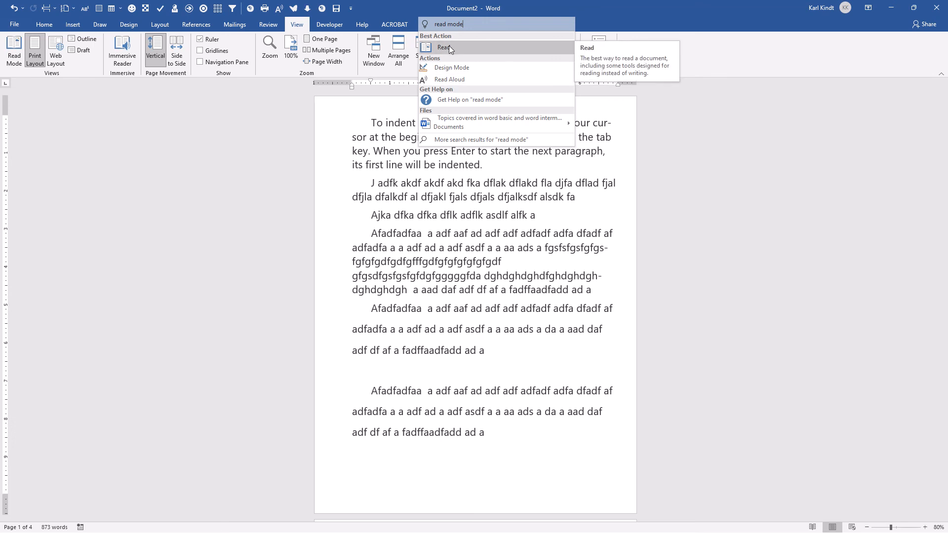
left_click(457, 100)
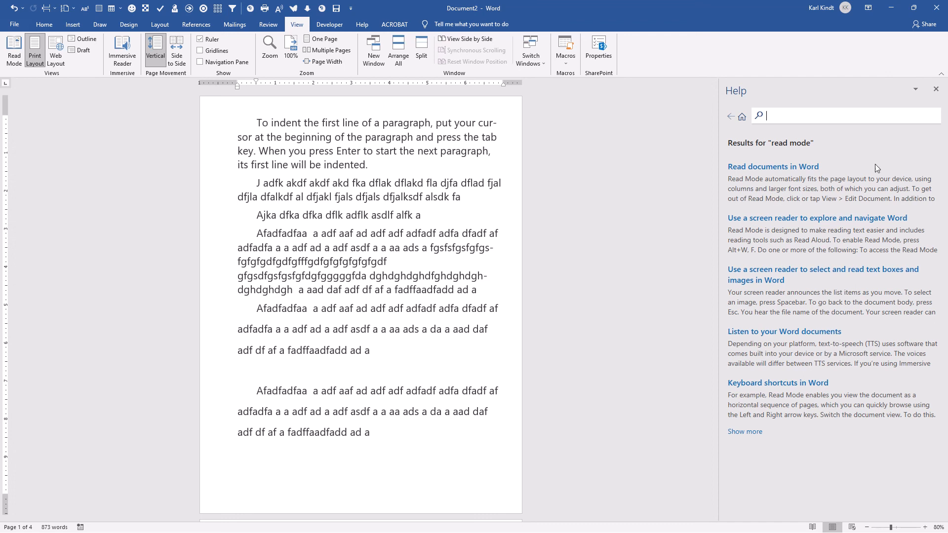
left_click(936, 91)
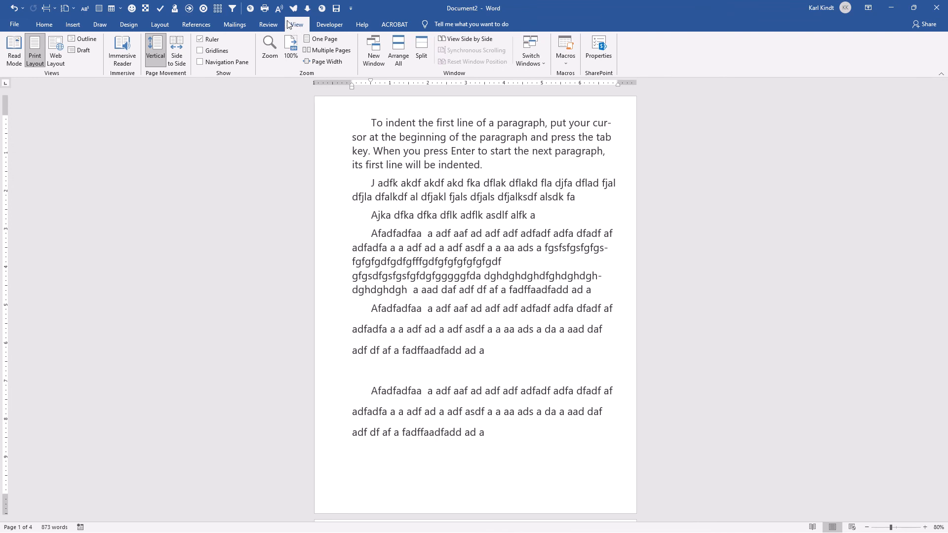
Step: Switch the document to Read Mode and enlarge the page to 220% zoom
left_click(13, 48)
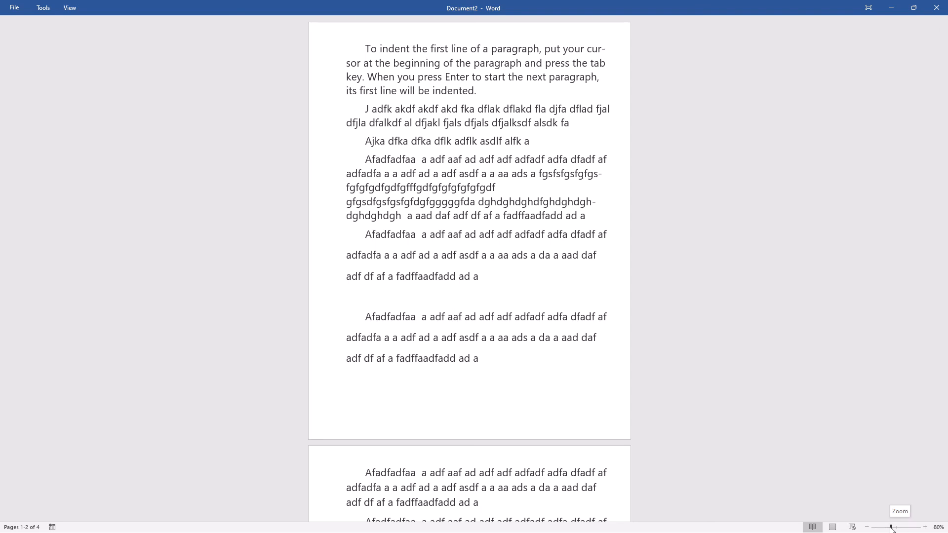
left_click(925, 527)
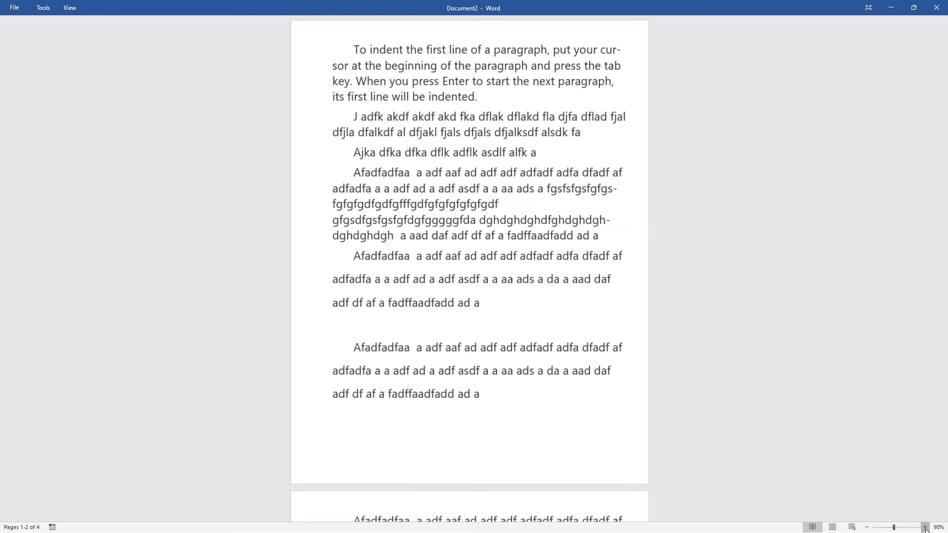
left_click(925, 528)
left_click(922, 528)
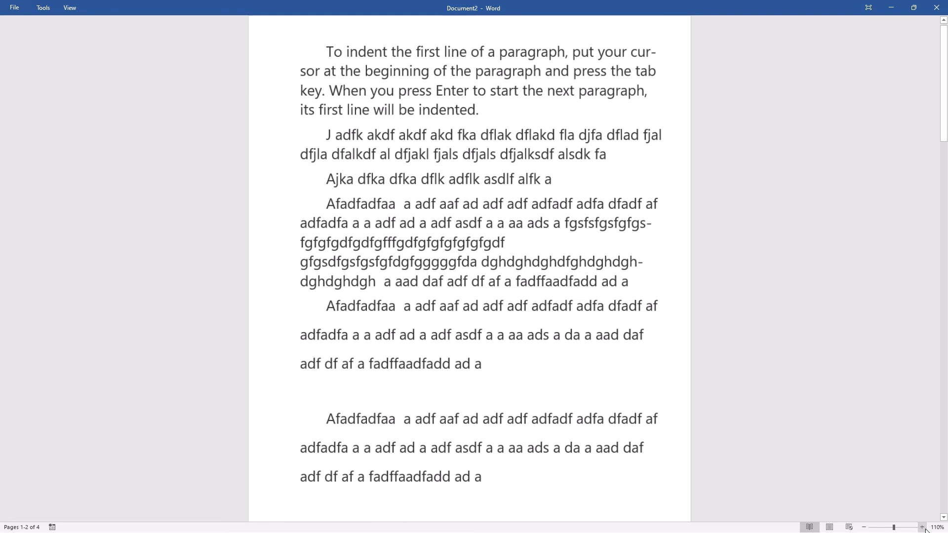
left_click(922, 527)
left_click(923, 528)
left_click(922, 527)
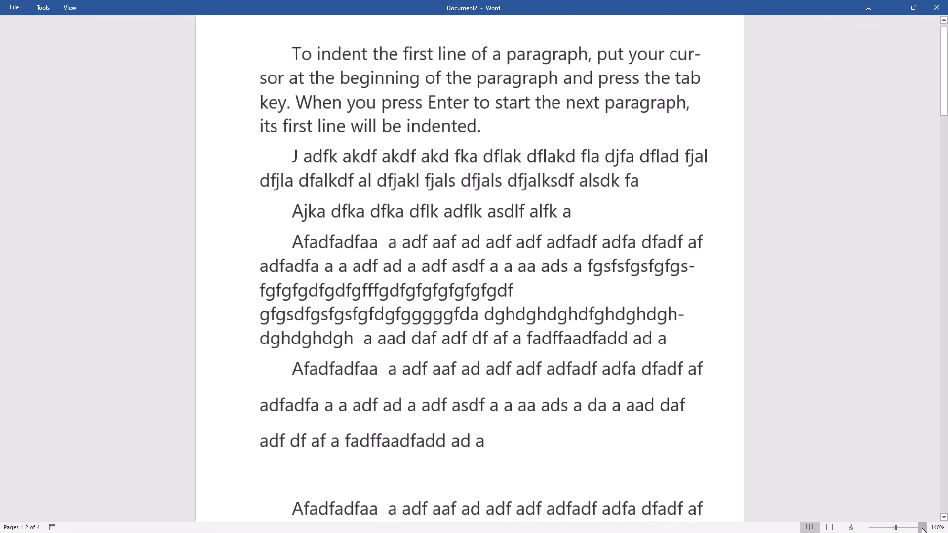
left_click(922, 527)
left_click(922, 528)
left_click(922, 527)
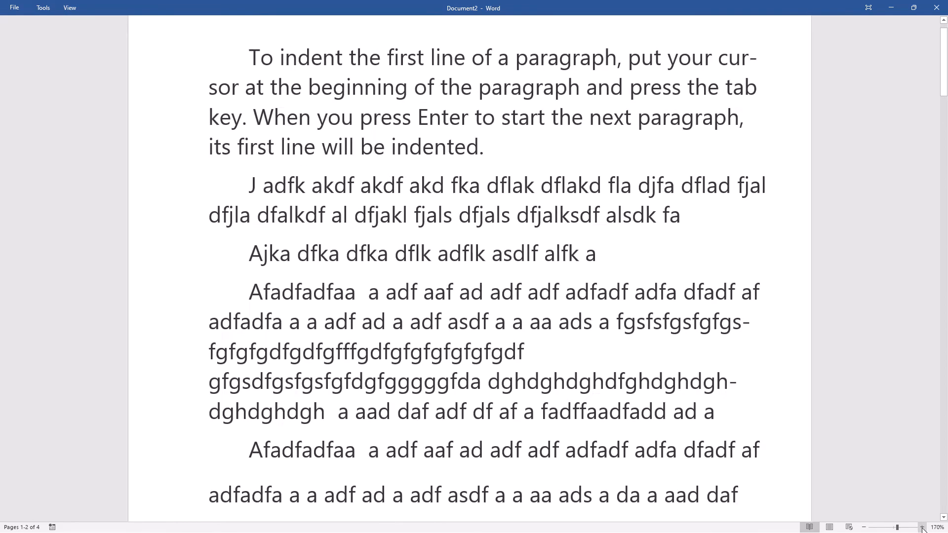
left_click(922, 527)
left_click(922, 527)
left_click(922, 527)
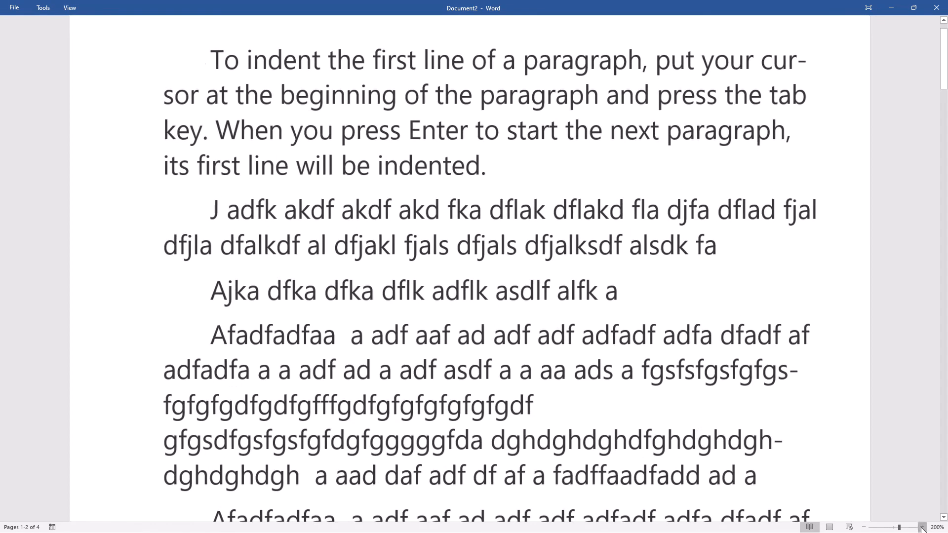
left_click(923, 527)
left_click(922, 528)
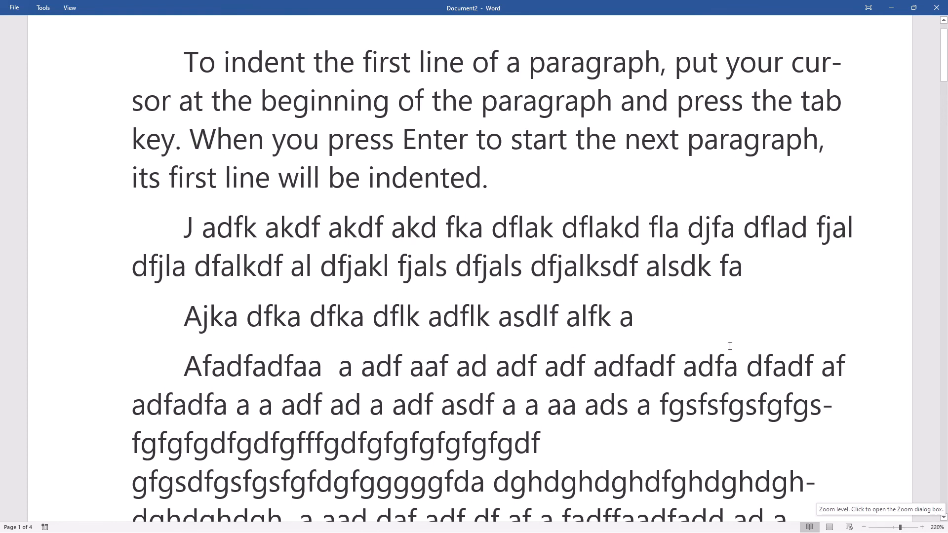
Step: Leave Read Mode for editing the document and reduce the zoom to 87%
mouse_move(352, 18)
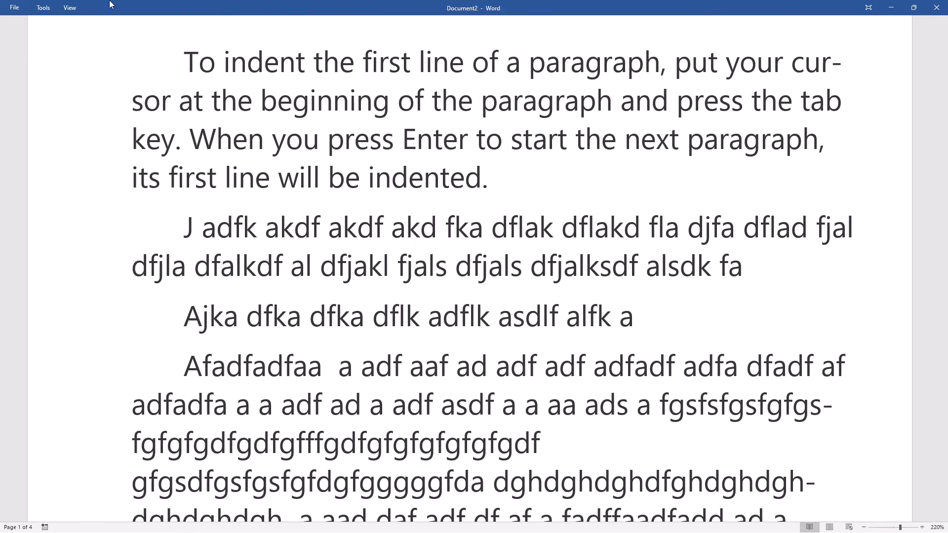
left_click(69, 8)
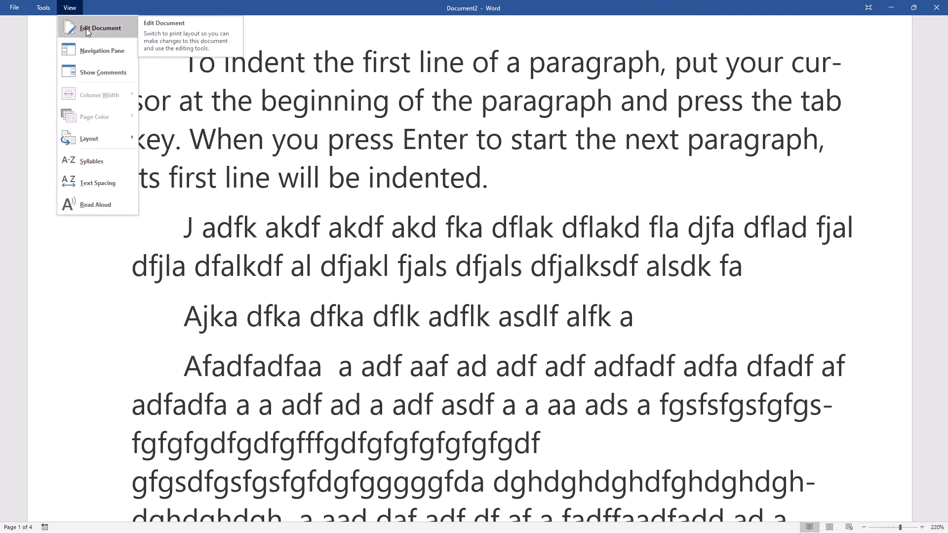
left_click(82, 29)
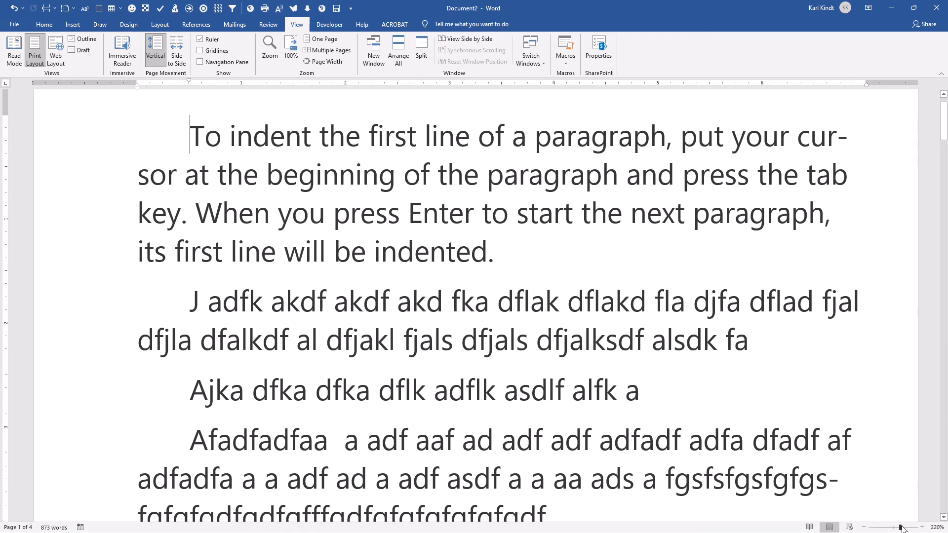
left_click_drag(900, 528, 901, 528)
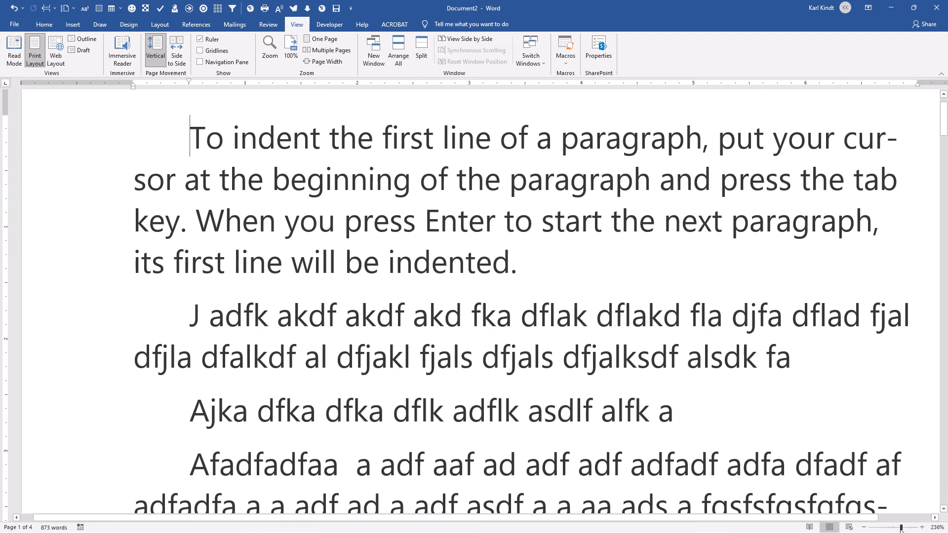
left_click(864, 527)
left_click(864, 527)
left_click(864, 528)
left_click(863, 527)
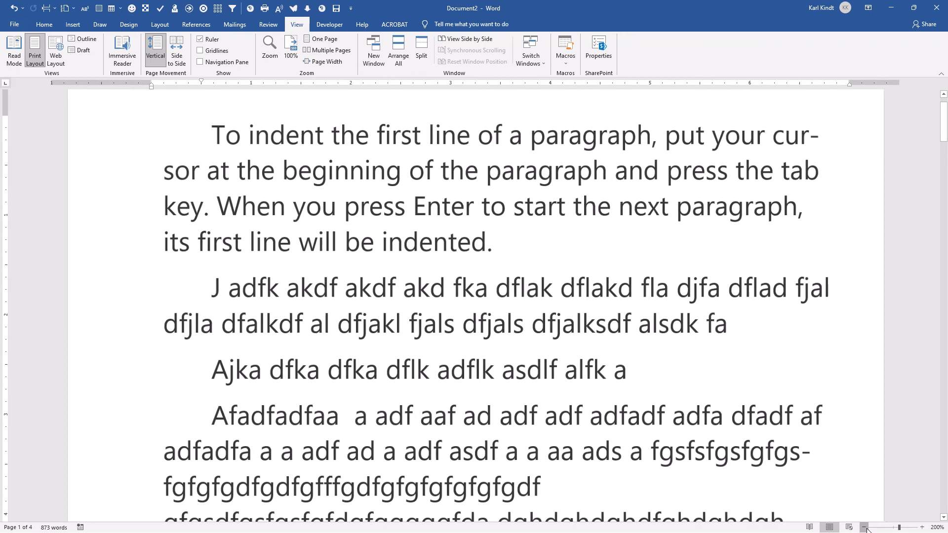
left_click(864, 527)
left_click(863, 528)
left_click(864, 528)
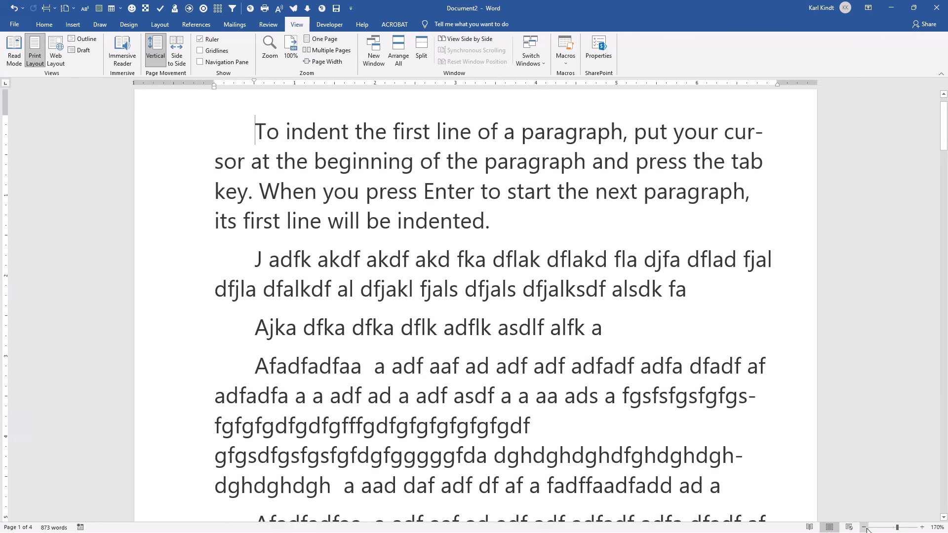
left_click(864, 527)
left_click(863, 528)
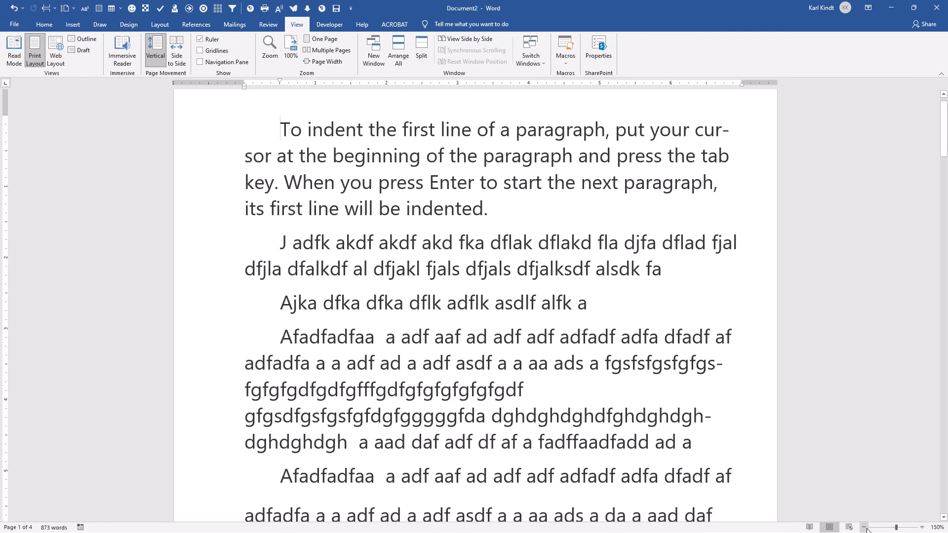
left_click(864, 527)
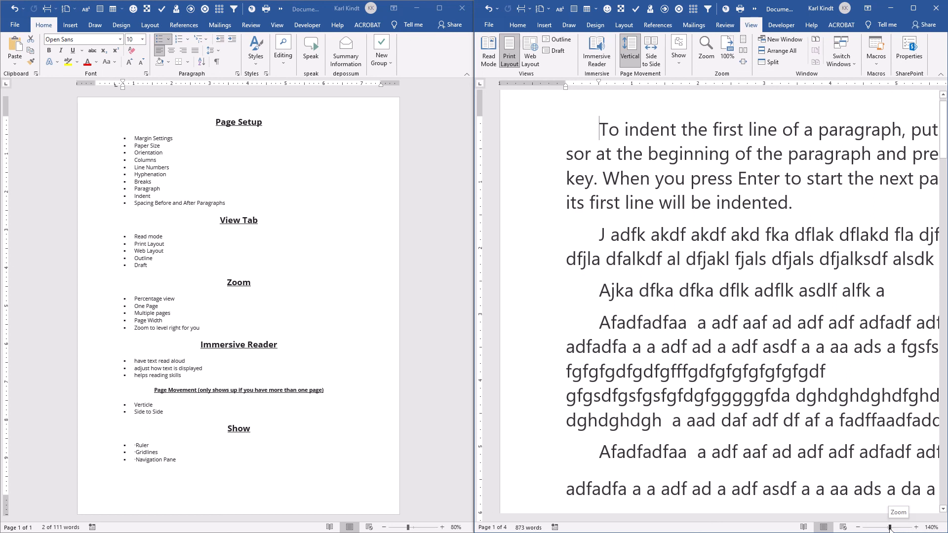
left_click_drag(889, 527, 884, 528)
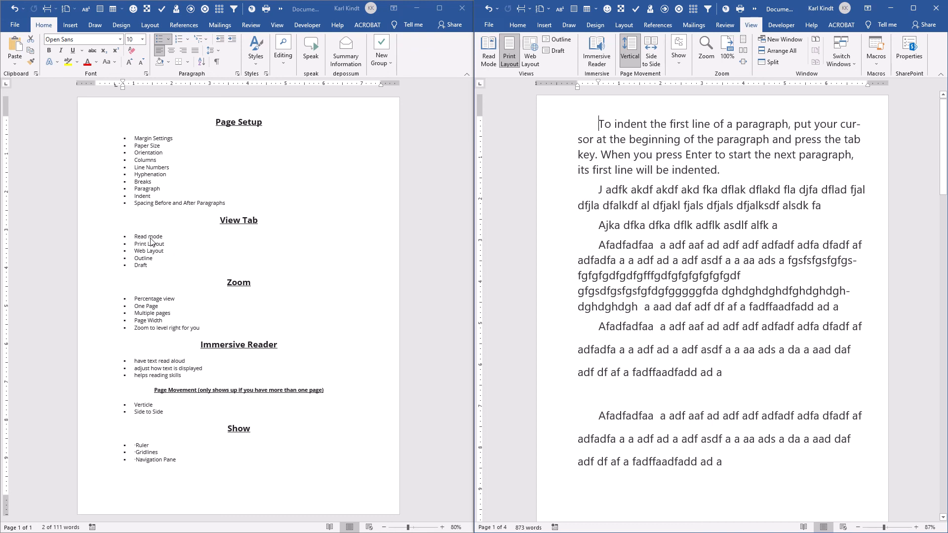
Step: Open the maximized document in Immersive Reader and play Read Aloud from the help paragraph, stopping it in the filler text
left_click(655, 156)
left_click(914, 9)
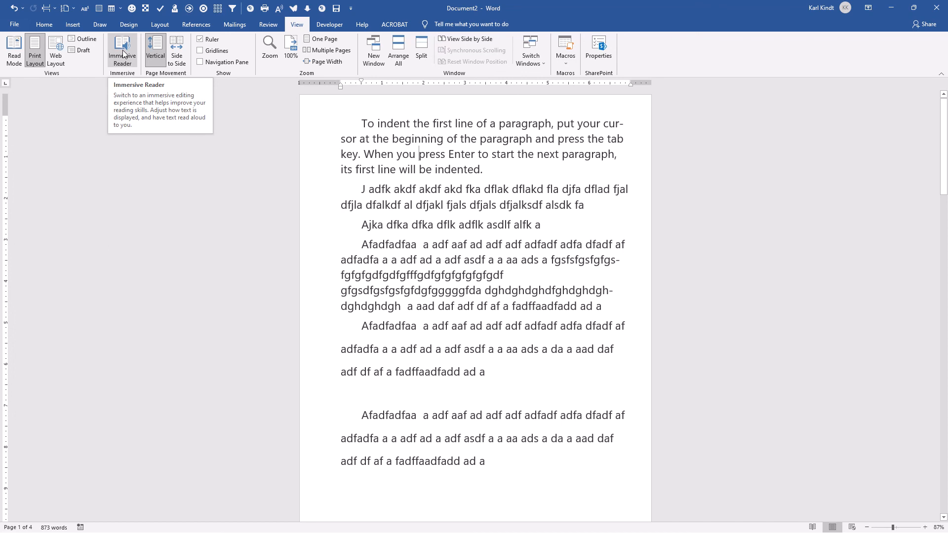
left_click(123, 51)
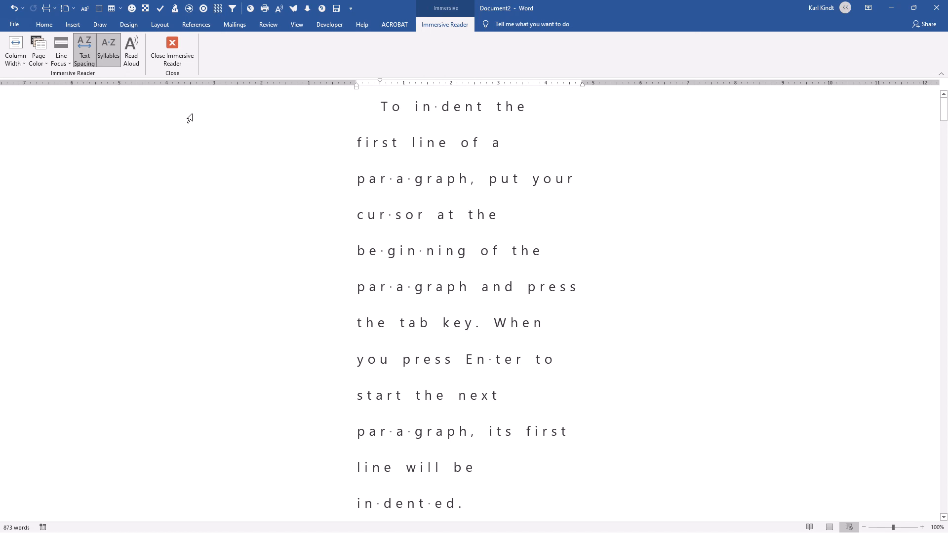
left_click(130, 45)
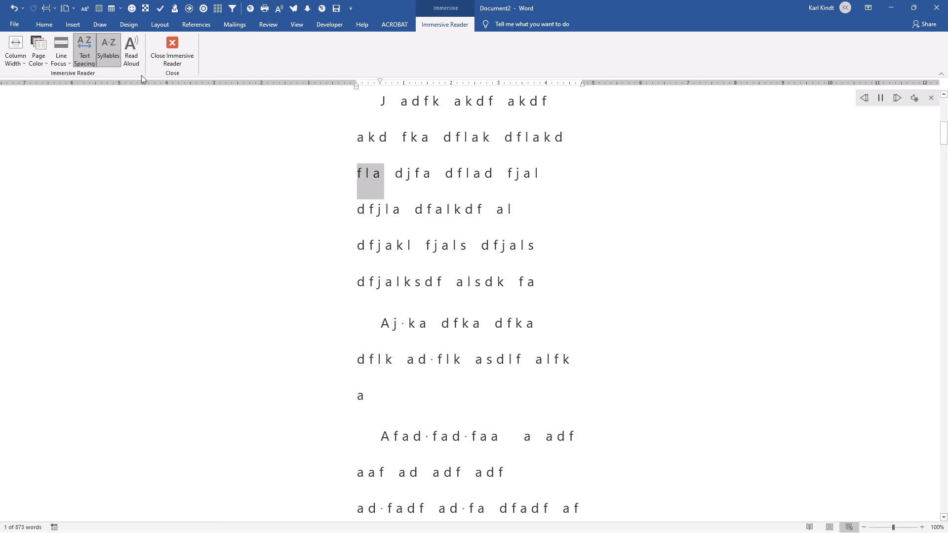
left_click(132, 50)
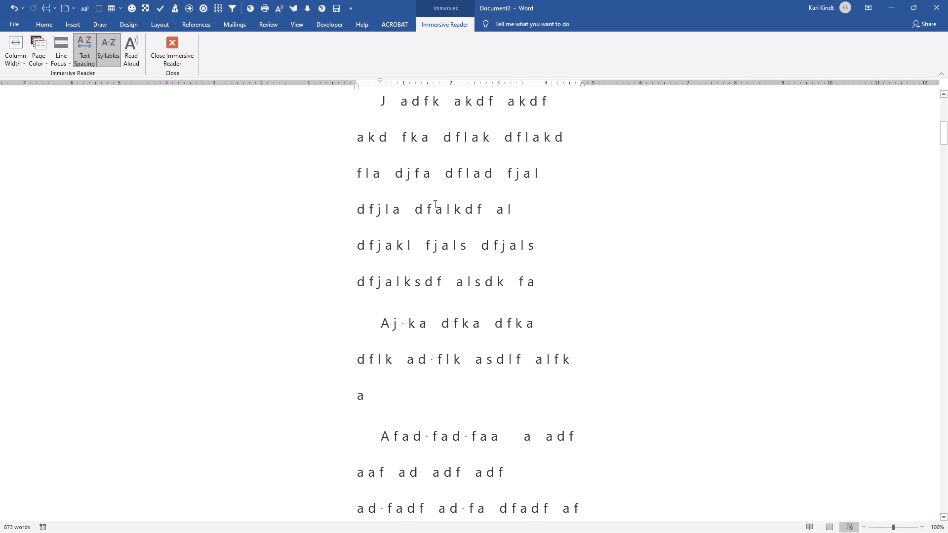
Step: Close Immersive Reader and place the document window beside the topic list
left_click(172, 46)
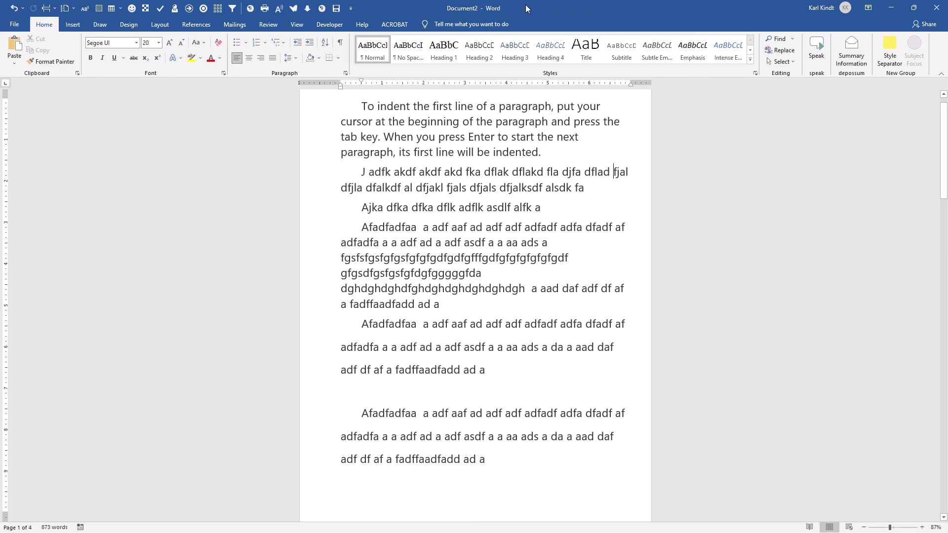
left_click_drag(525, 5, 947, 109)
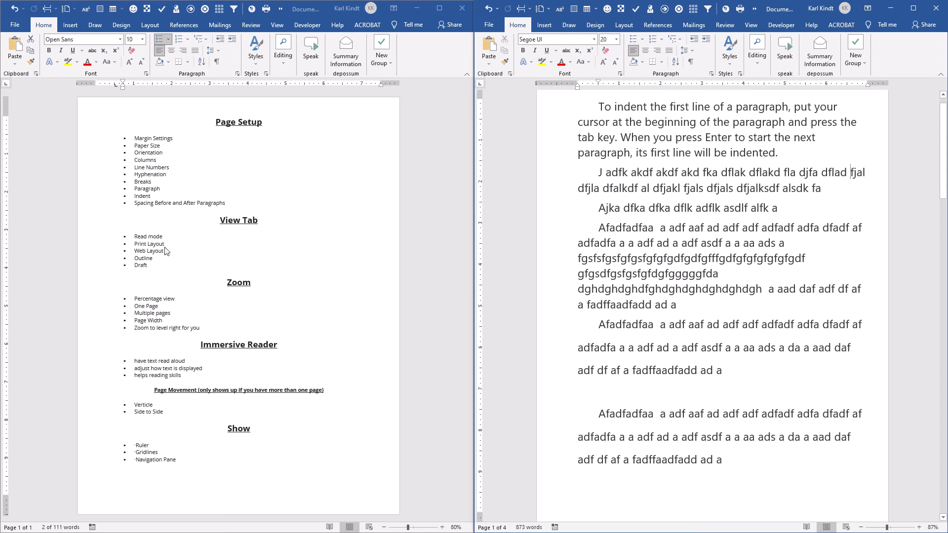
Step: Choose Print Layout and switch the filler-text document to Web Layout
left_click(752, 24)
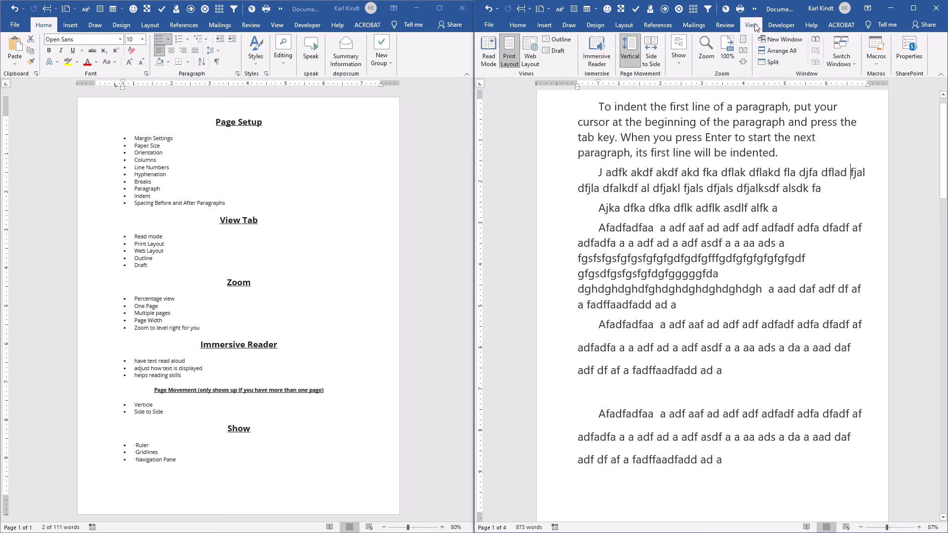
left_click(512, 58)
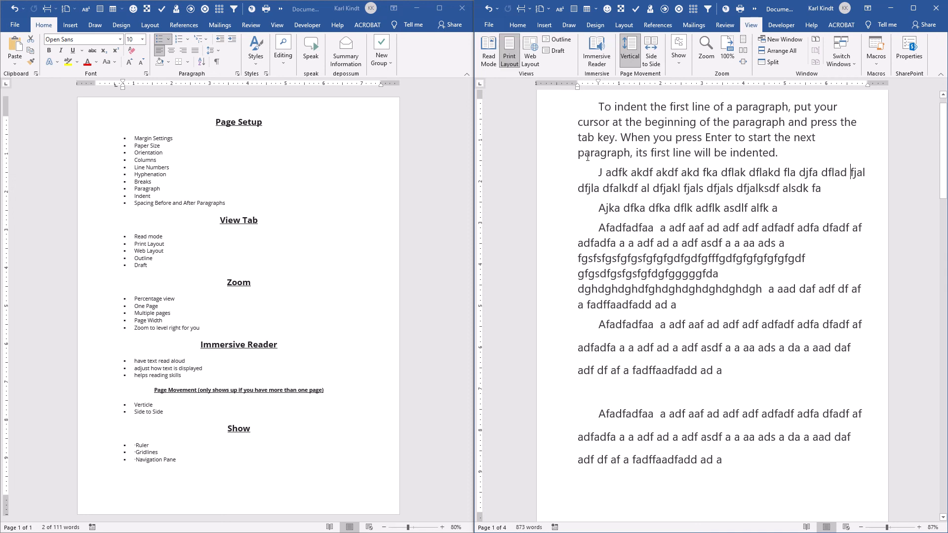
left_click(531, 55)
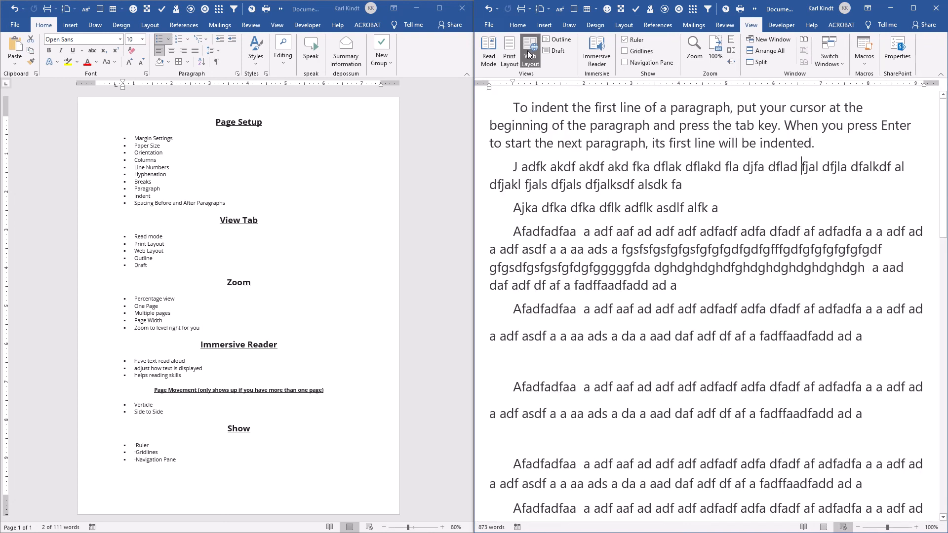
Step: Return the filler-text document to Print Layout, maximize its window and apply the Heading 1 style to the opening help paragraph
left_click(509, 52)
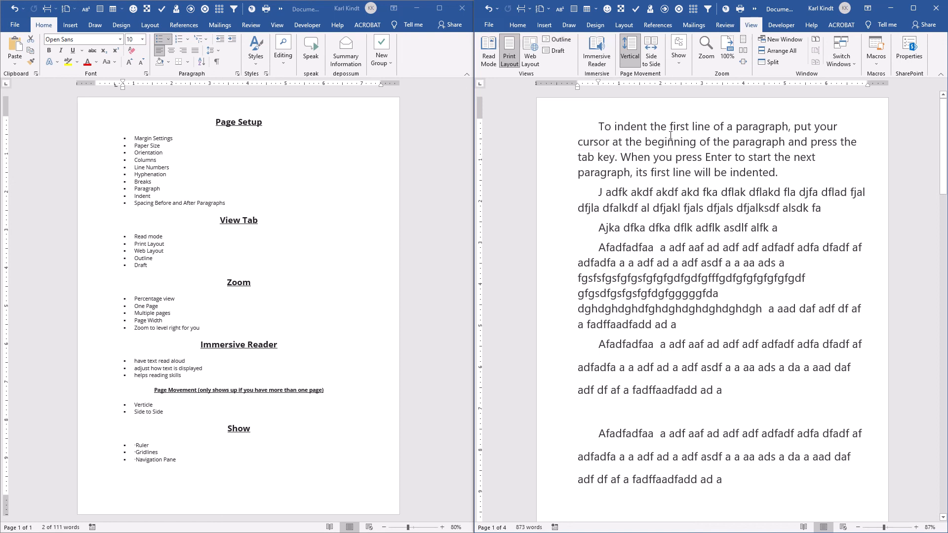
left_click_drag(599, 127, 794, 167)
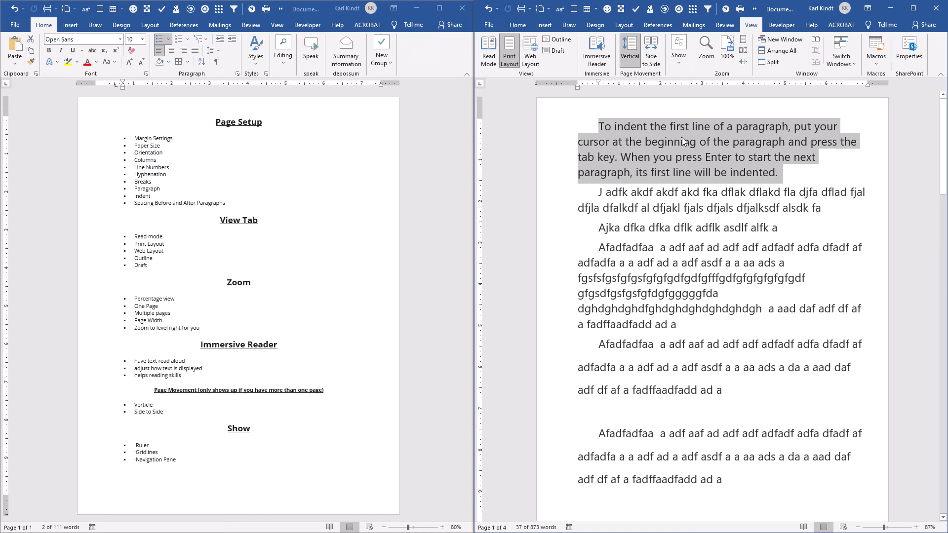
left_click(516, 26)
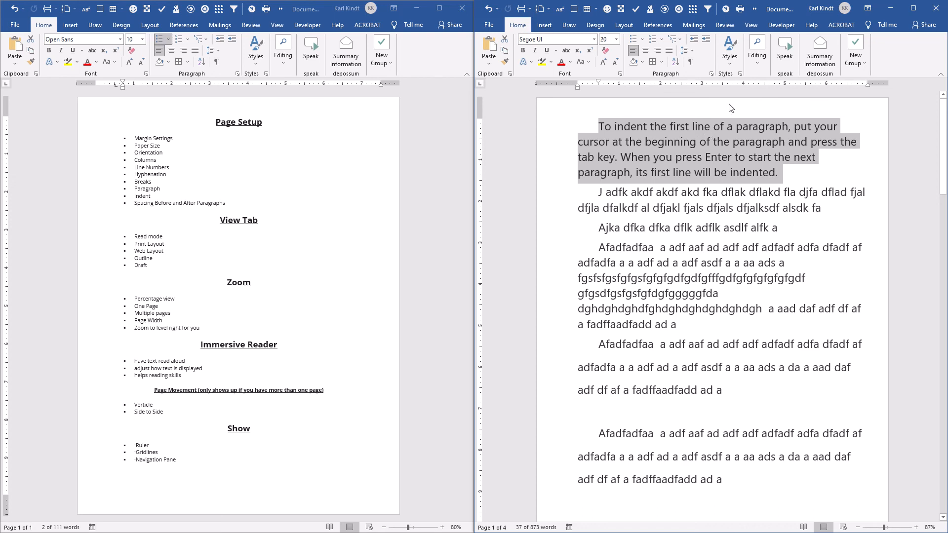
left_click(912, 12)
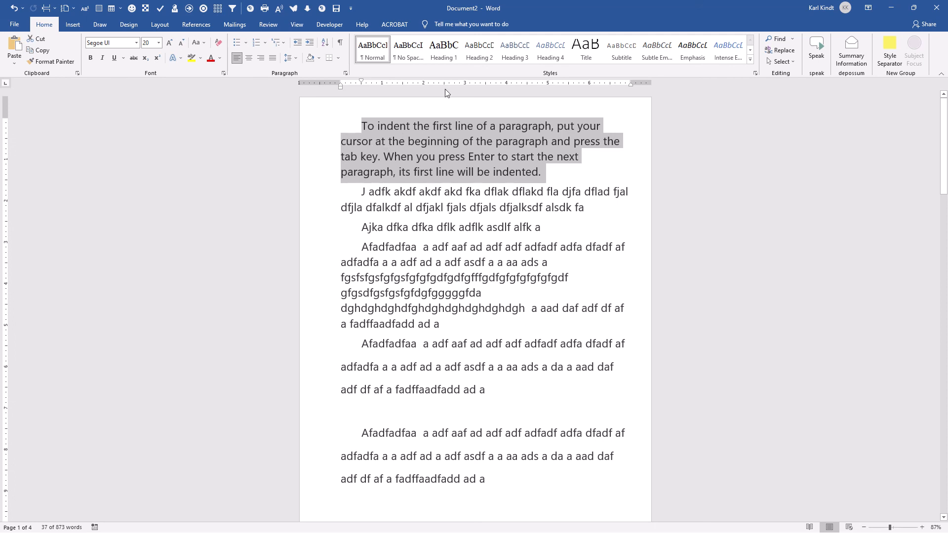
left_click(443, 49)
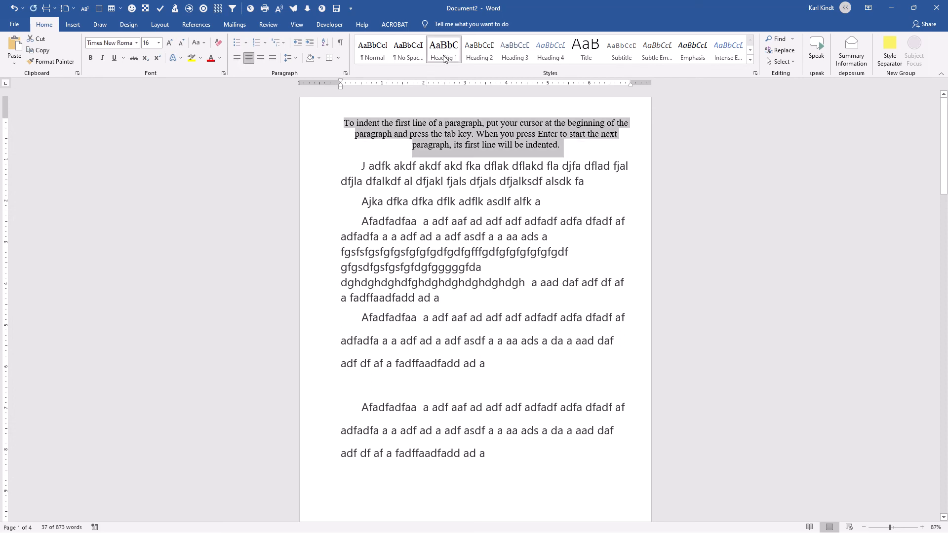
Step: Apply Heading 2, Heading 3 and Heading 4 to the second, third and fourth paragraphs, and Heading 1 to the fifth
left_click_drag(361, 166, 607, 180)
left_click(475, 58)
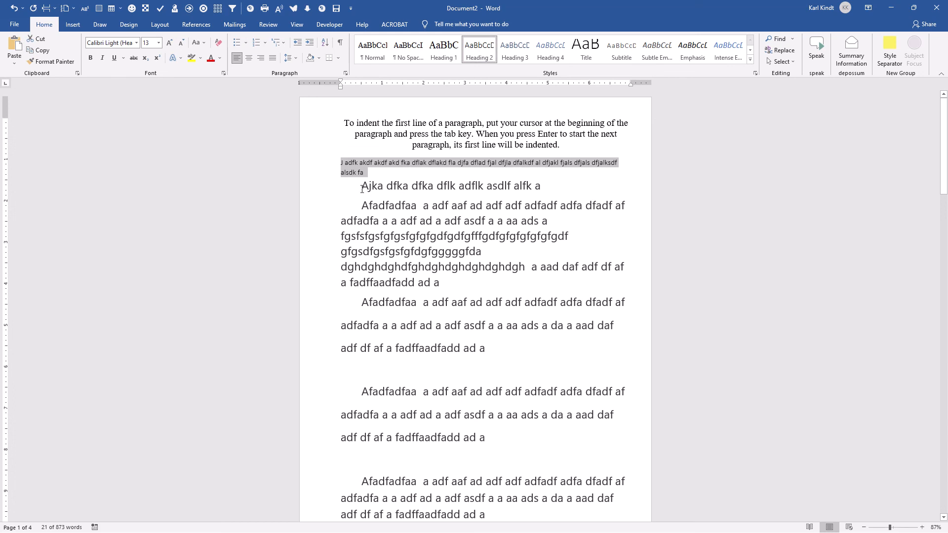
left_click_drag(364, 191, 584, 191)
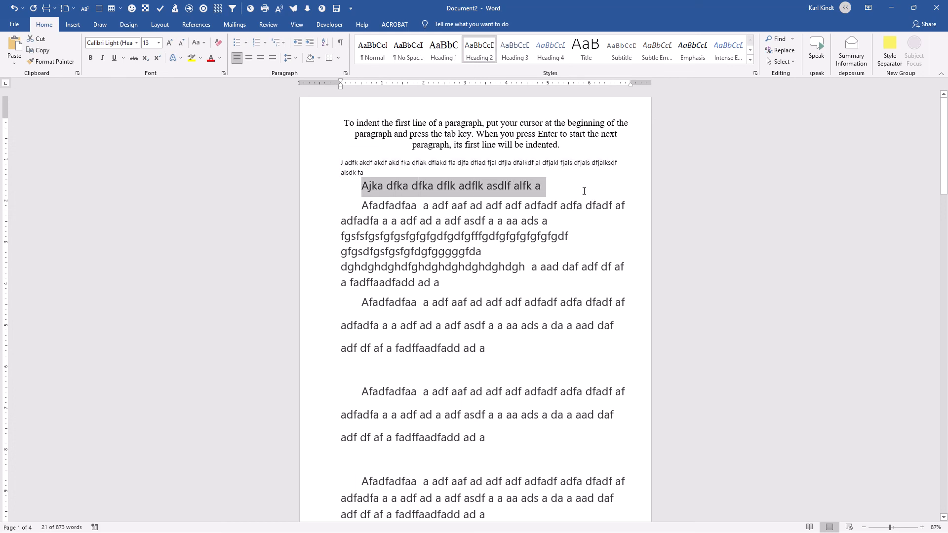
left_click(514, 51)
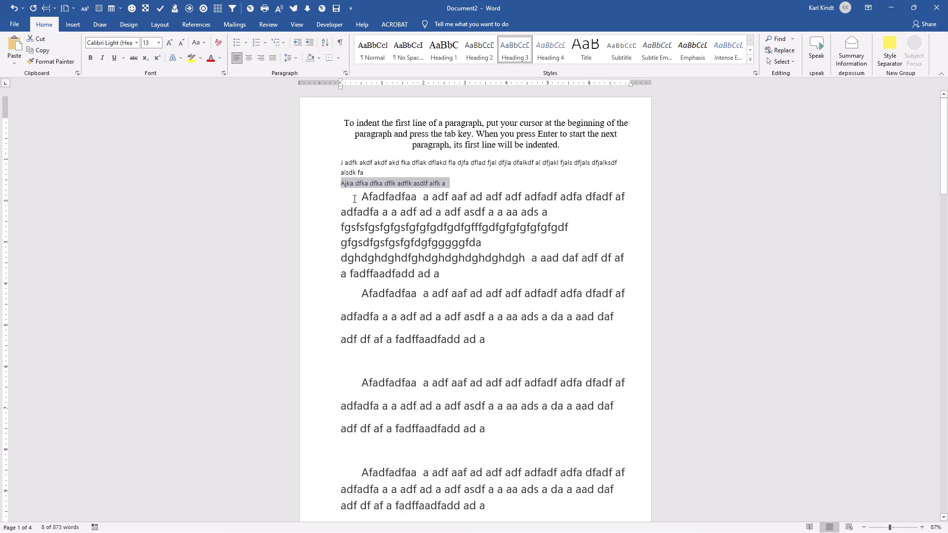
left_click_drag(359, 202, 506, 271)
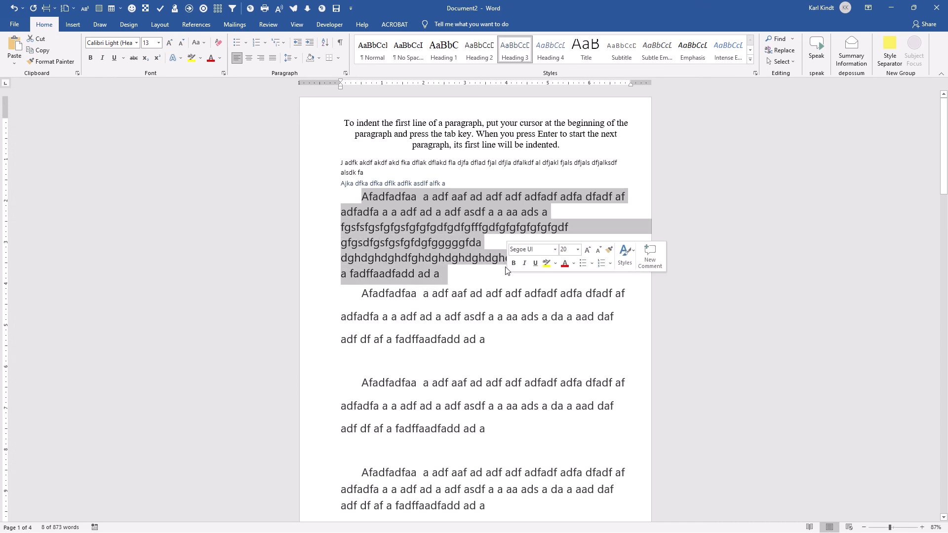
left_click(555, 58)
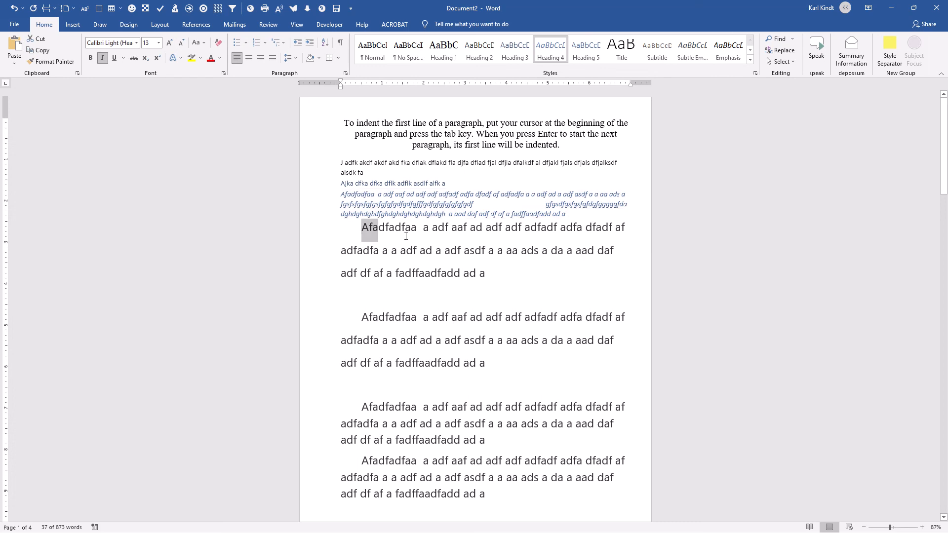
left_click_drag(406, 236, 523, 273)
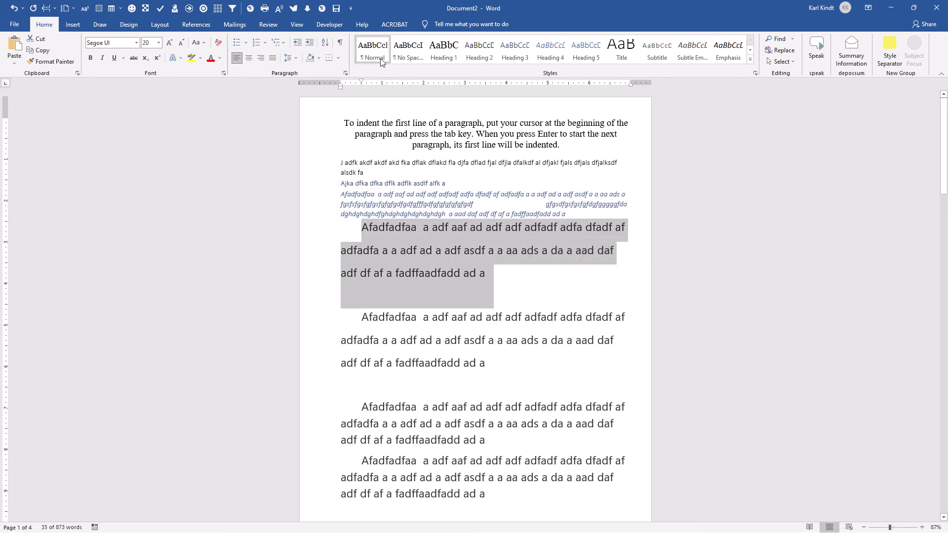
left_click(443, 52)
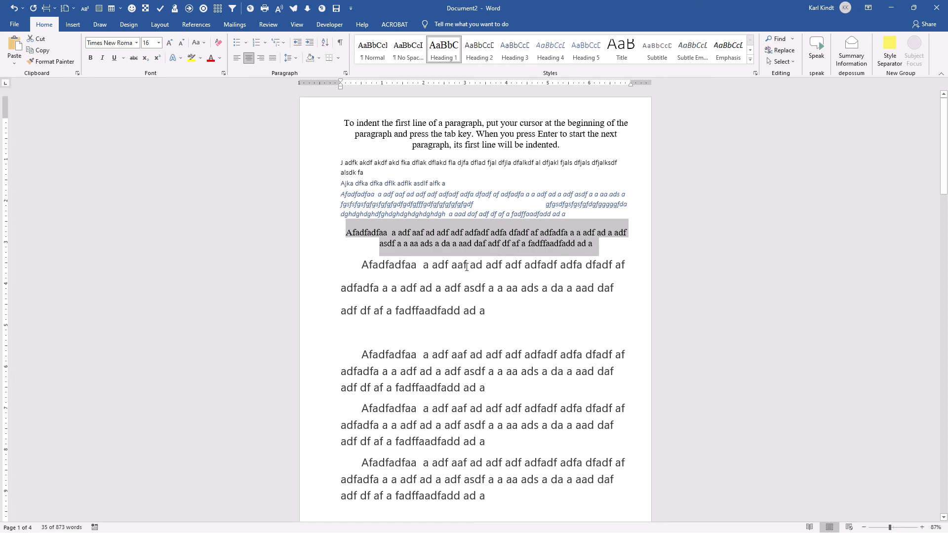
Step: Show the styled document in Outline view to examine its heading levels, and close the outline
left_click(297, 25)
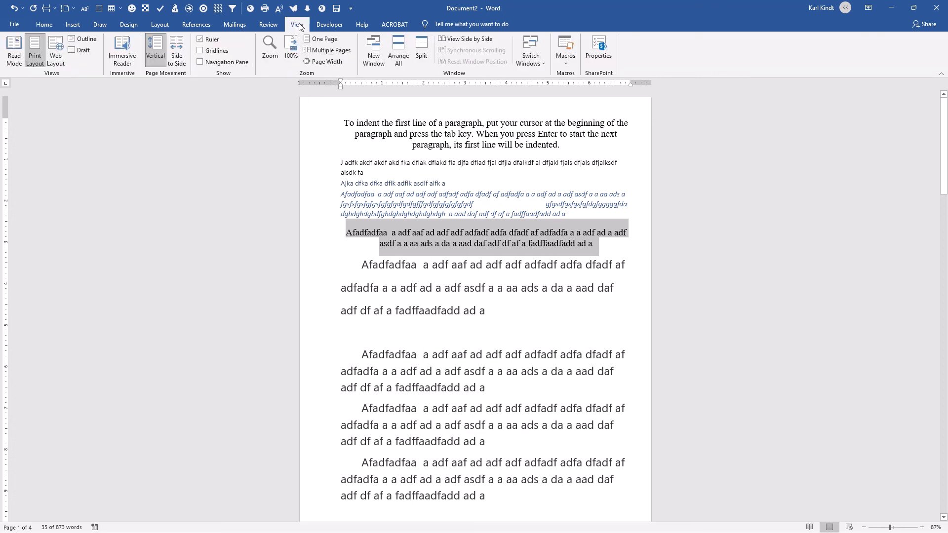
left_click(76, 38)
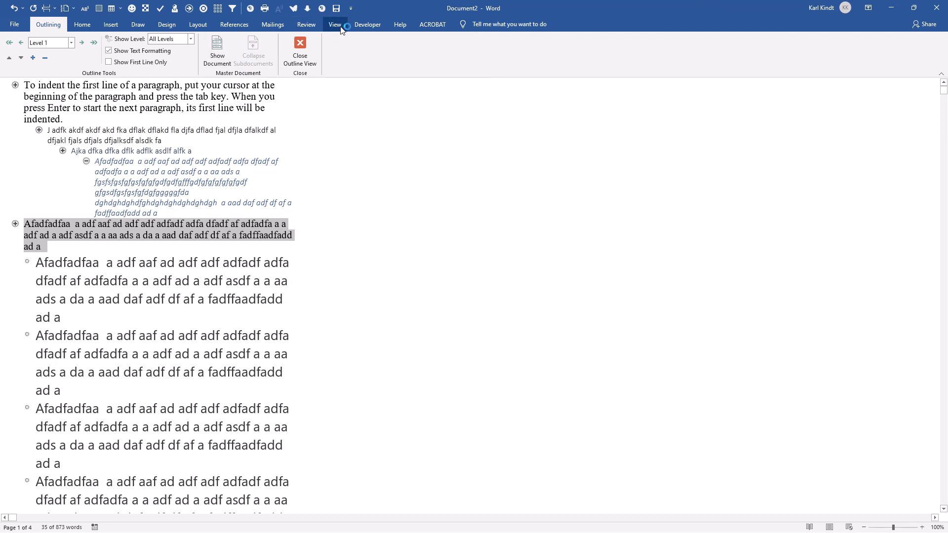
left_click(301, 51)
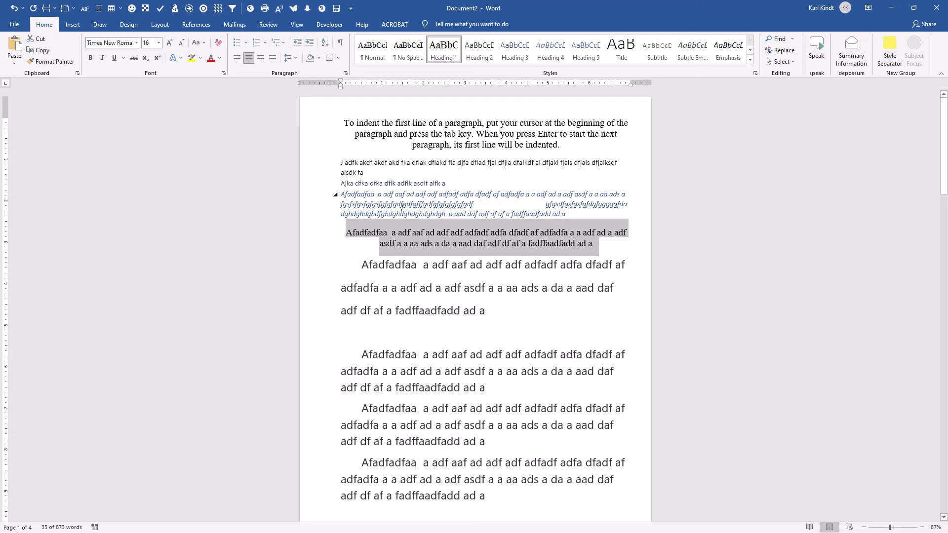
Step: Place the document beside the topic list and restore the heading paragraphs to the filler text's body formatting with Format Painter
left_click_drag(511, 9, 947, 54)
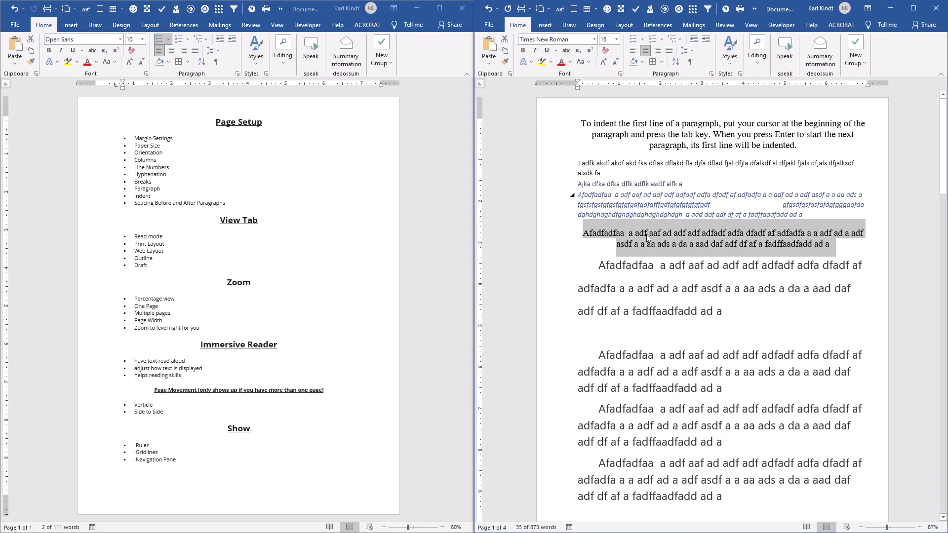
left_click(632, 361)
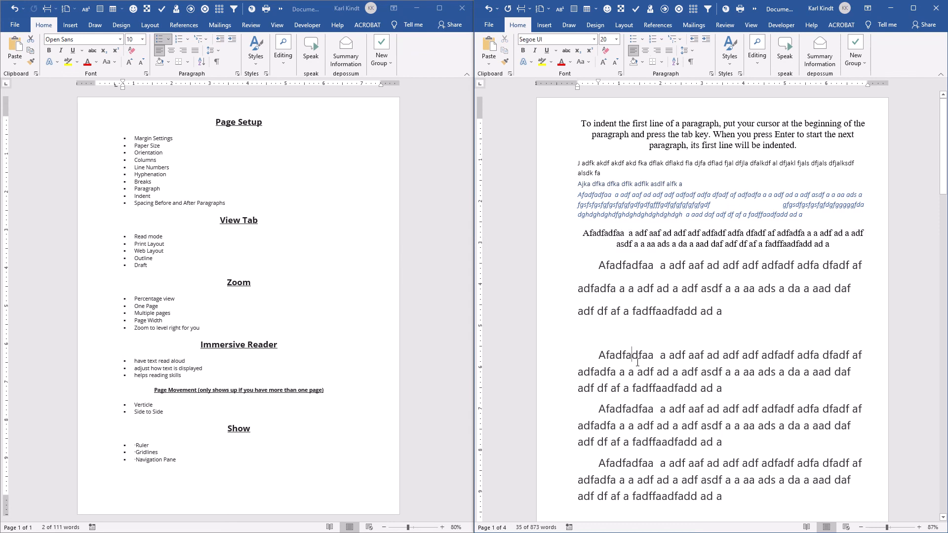
left_click(503, 63)
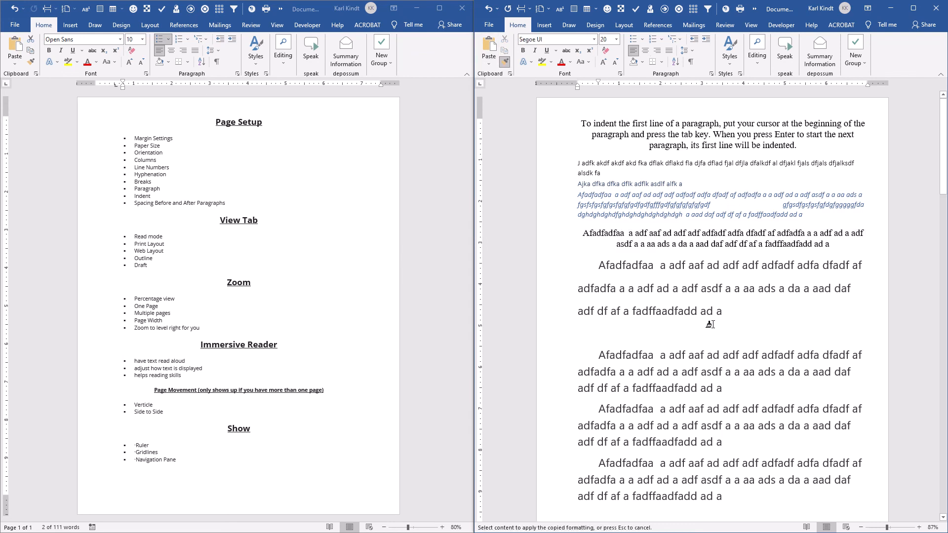
left_click_drag(690, 329, 542, 106)
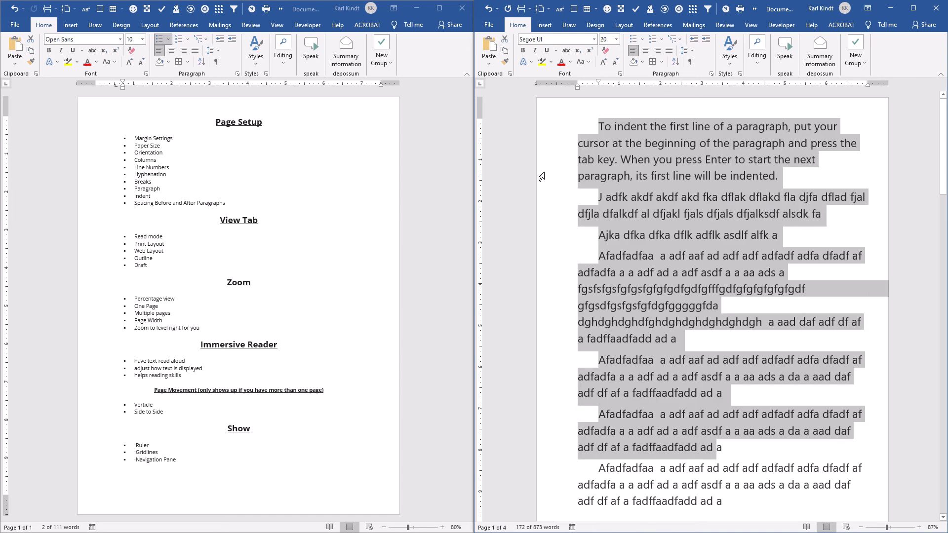
left_click(748, 235)
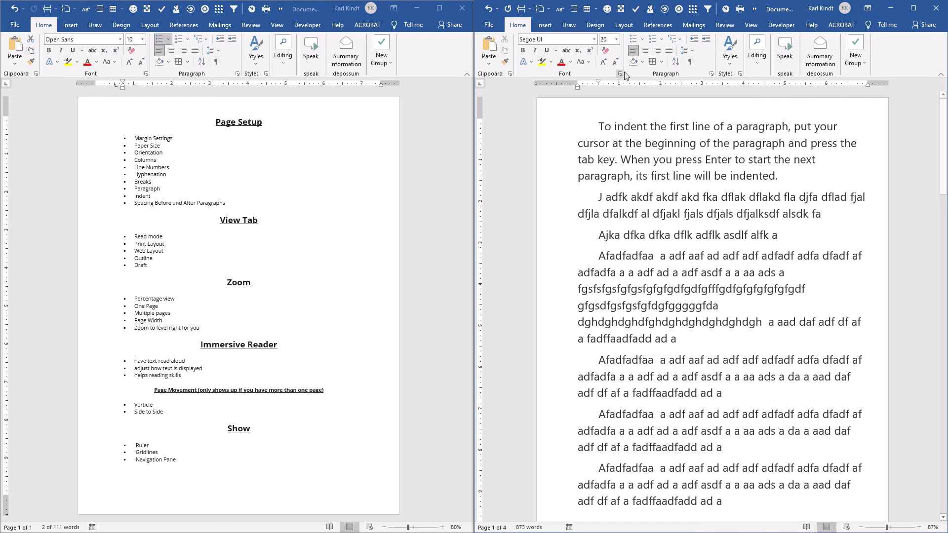
Step: View the filler-text document in Draft view and return it to Print Layout
left_click(751, 25)
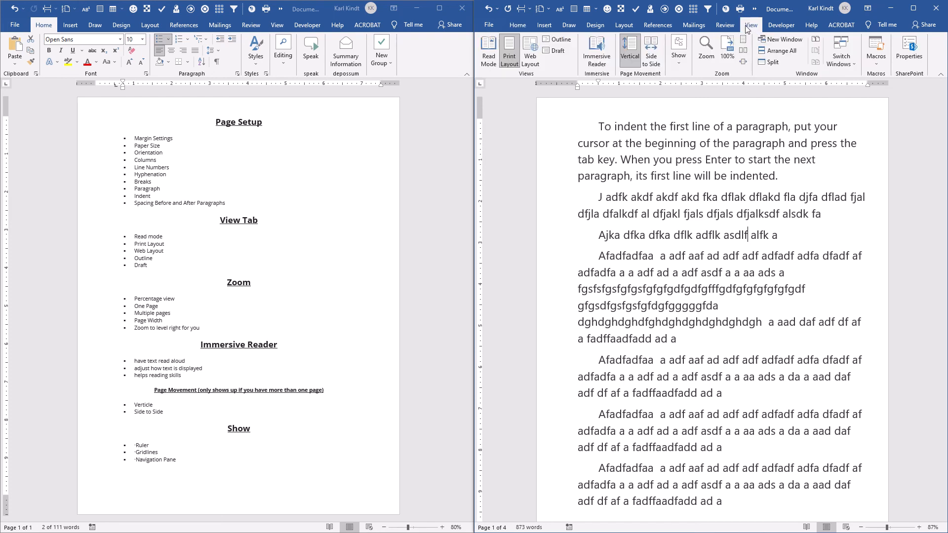
left_click(555, 49)
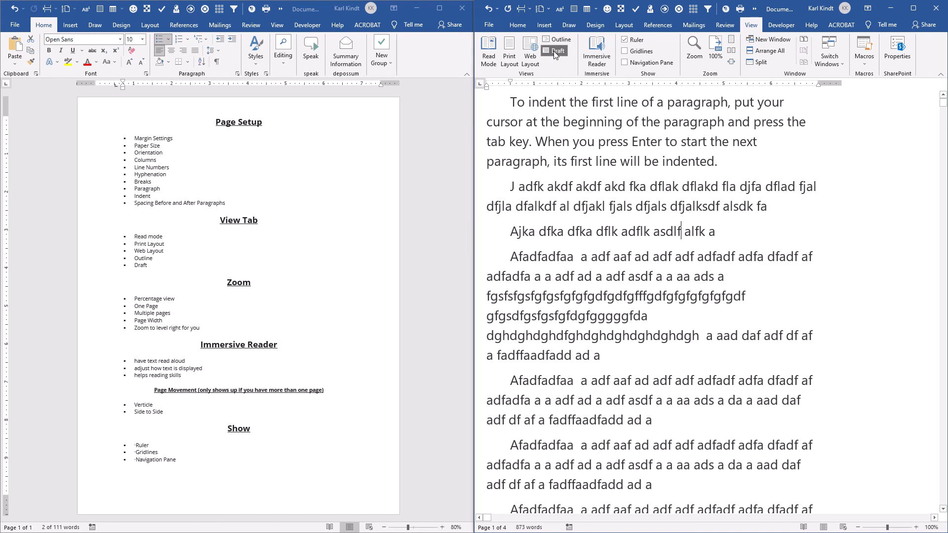
left_click(511, 47)
left_click(510, 49)
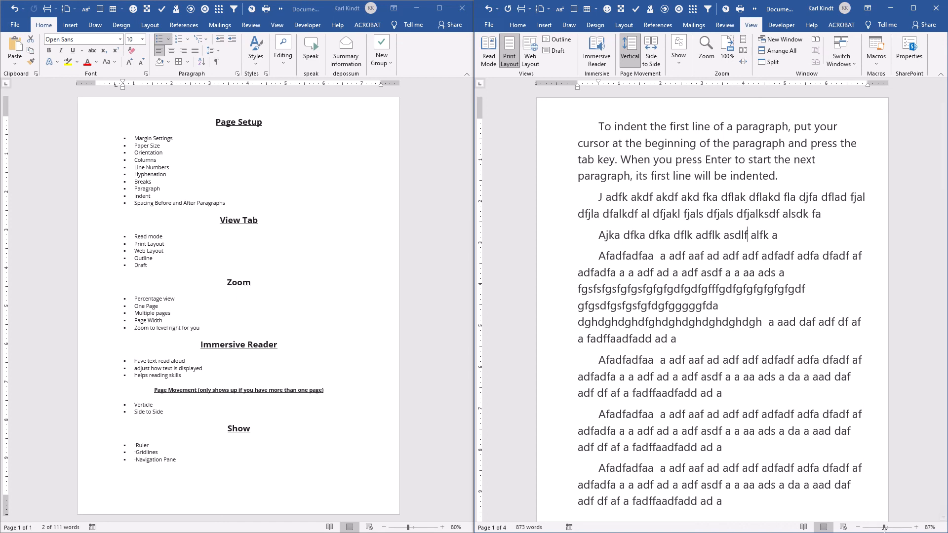
Step: Zoom the filler-text document to 89%, reset it to 100% and reduce it to the preset 75%
mouse_move(883, 528)
left_mouse_down()
mouse_move(896, 528)
mouse_move(873, 528)
mouse_move(884, 528)
left_mouse_up()
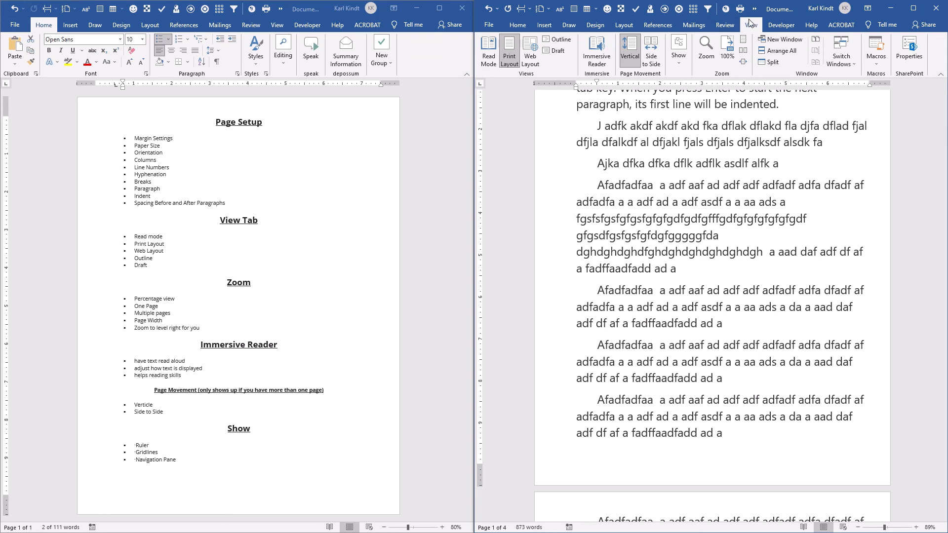
left_click(728, 60)
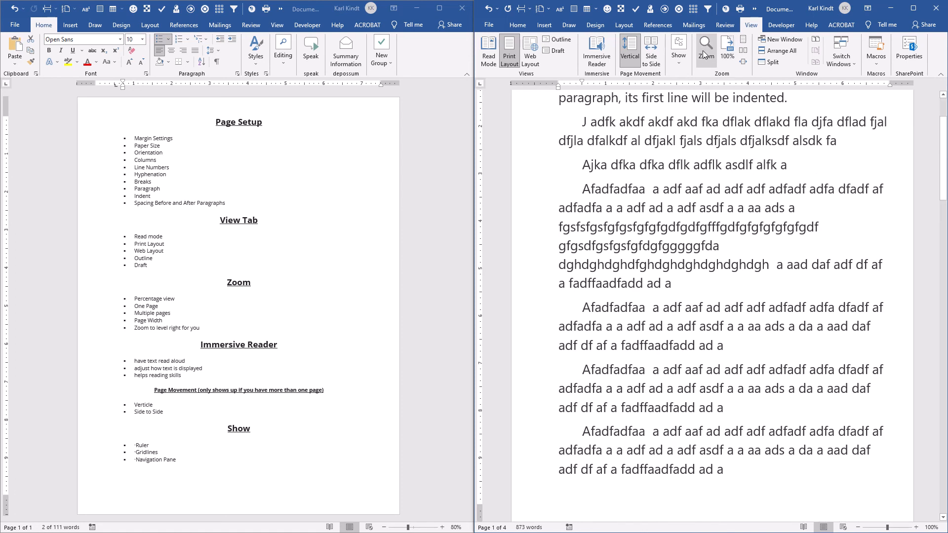
left_click(706, 51)
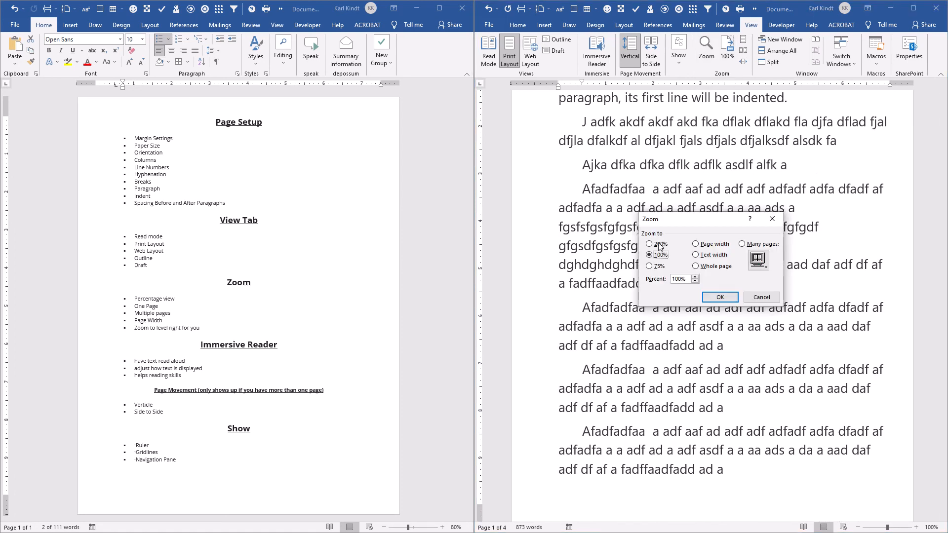
left_click(649, 268)
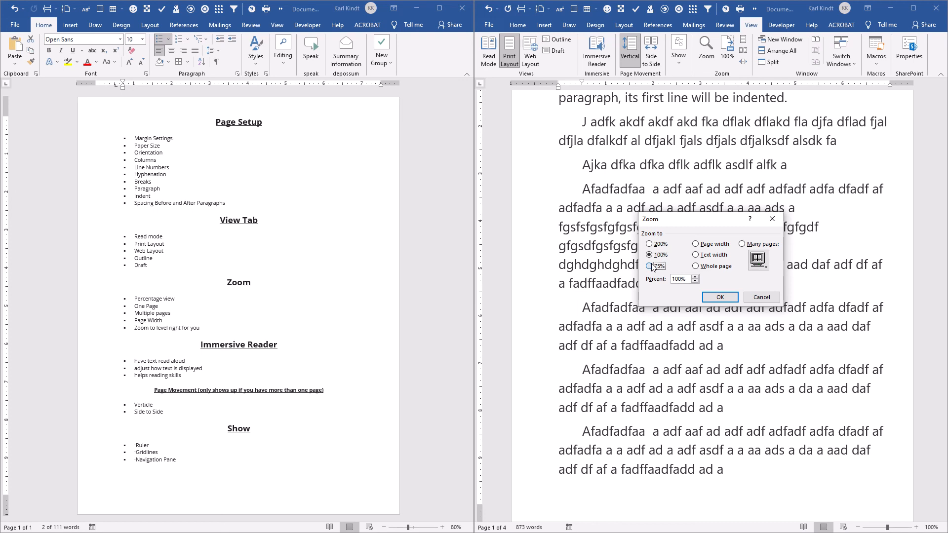
left_click(725, 298)
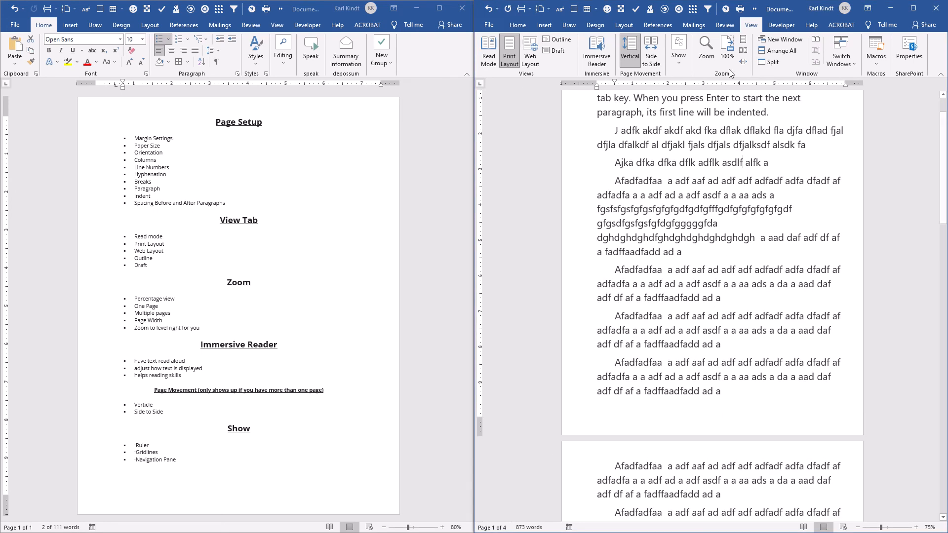
Step: Fit the filler-text document's zoom to Page width, and change it to Text width
left_click(707, 49)
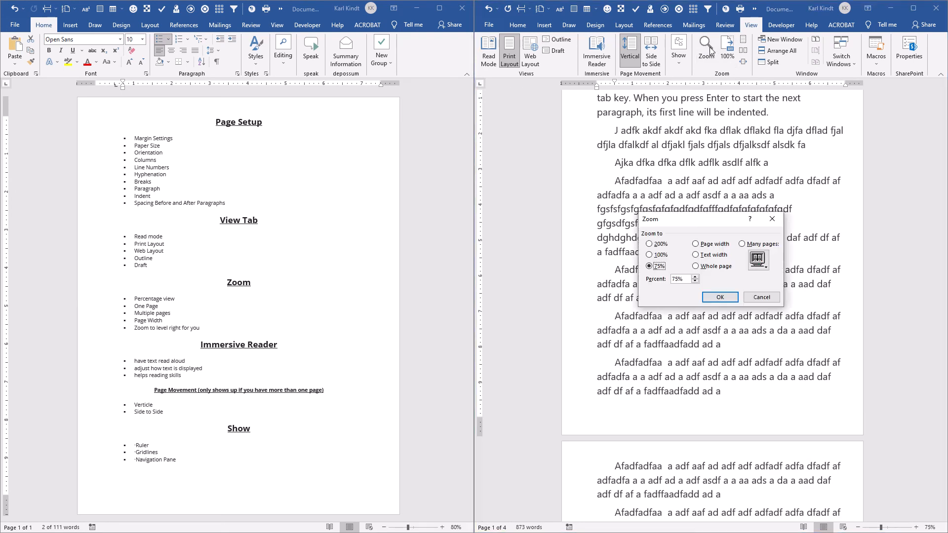
left_click(696, 244)
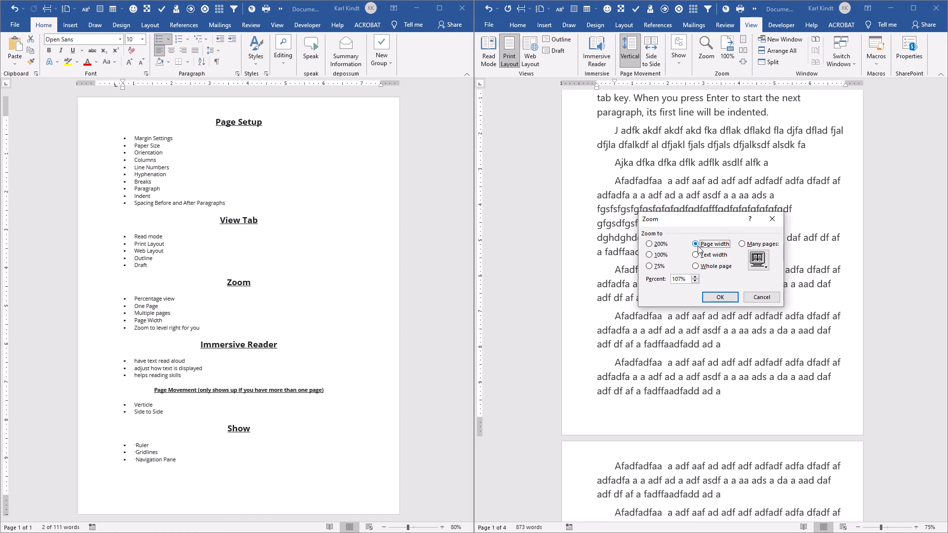
left_click(723, 298)
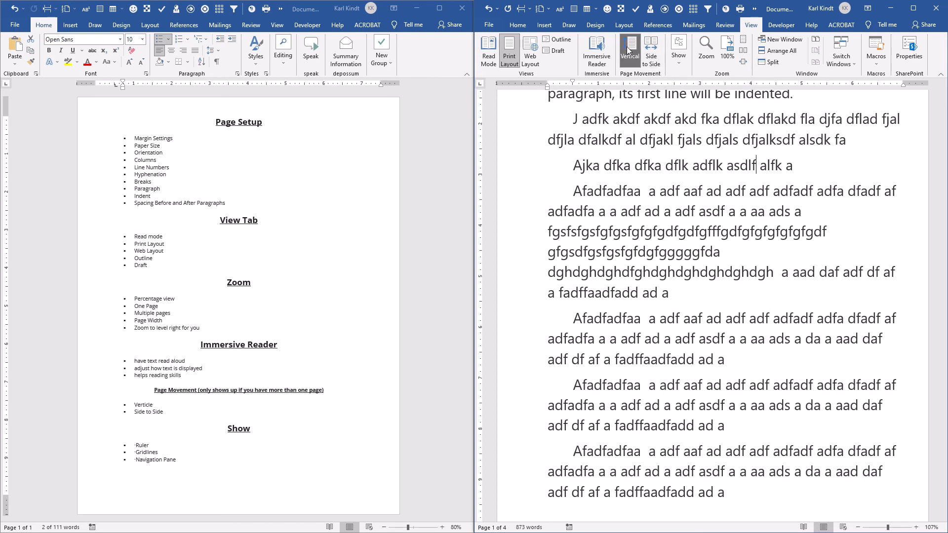
left_click(707, 53)
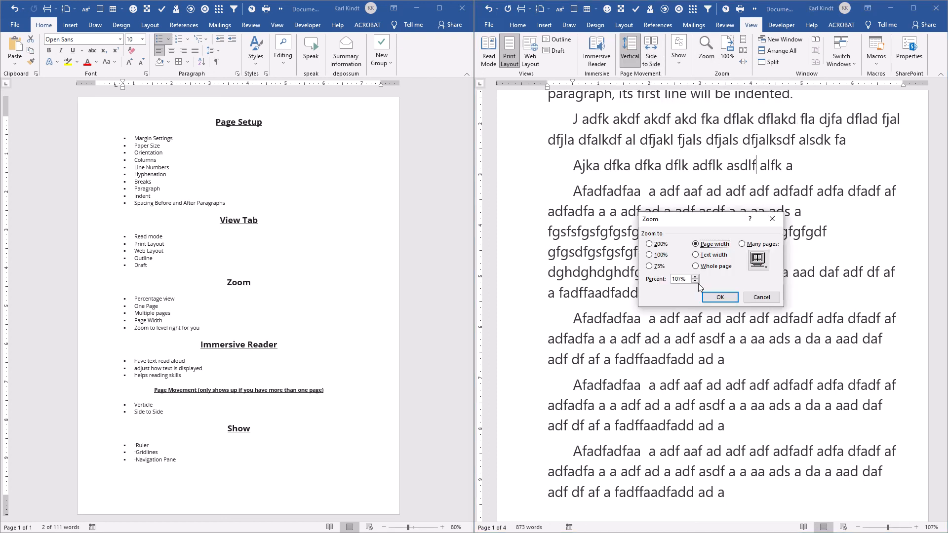
left_click(700, 257)
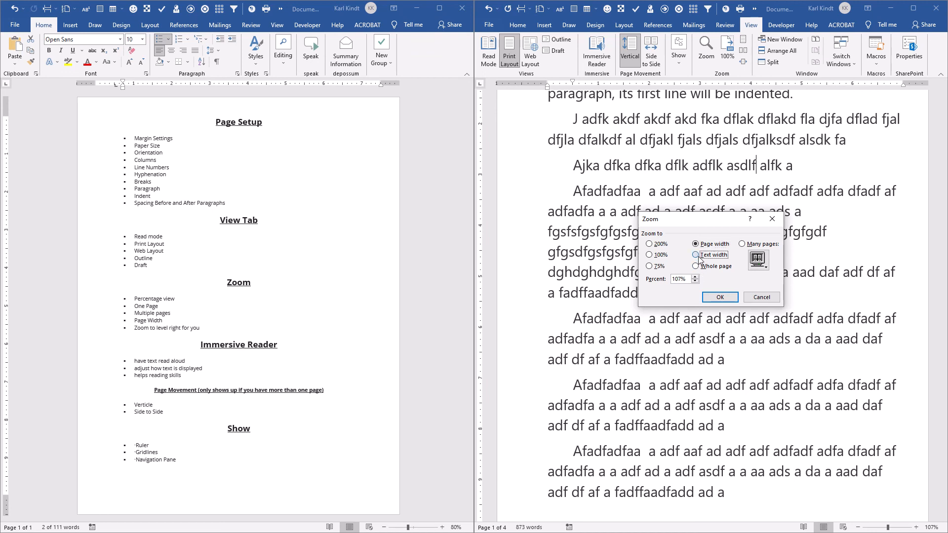
left_click(719, 297)
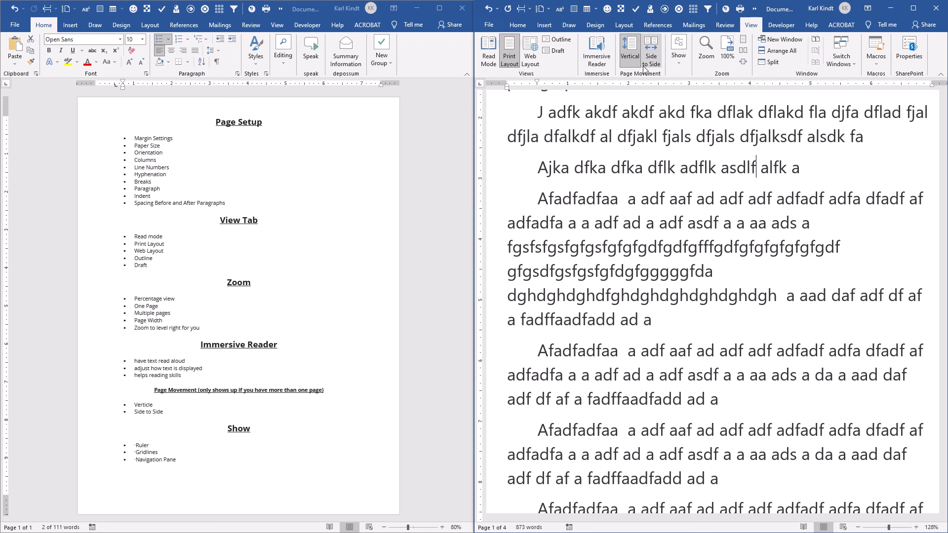
Step: Zoom the filler-text document to Many pages, and enlarge the multi-page view to 33%
left_click(707, 55)
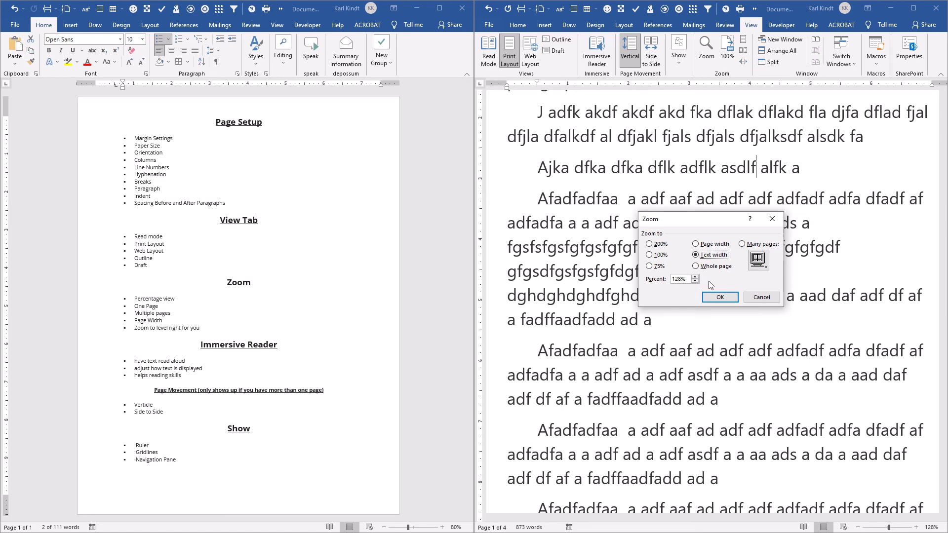
left_click(742, 244)
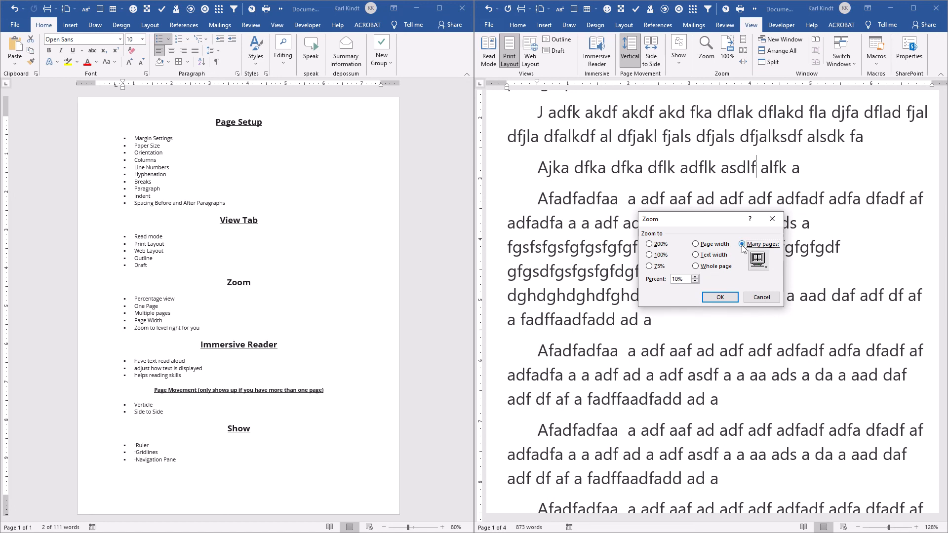
left_click(724, 296)
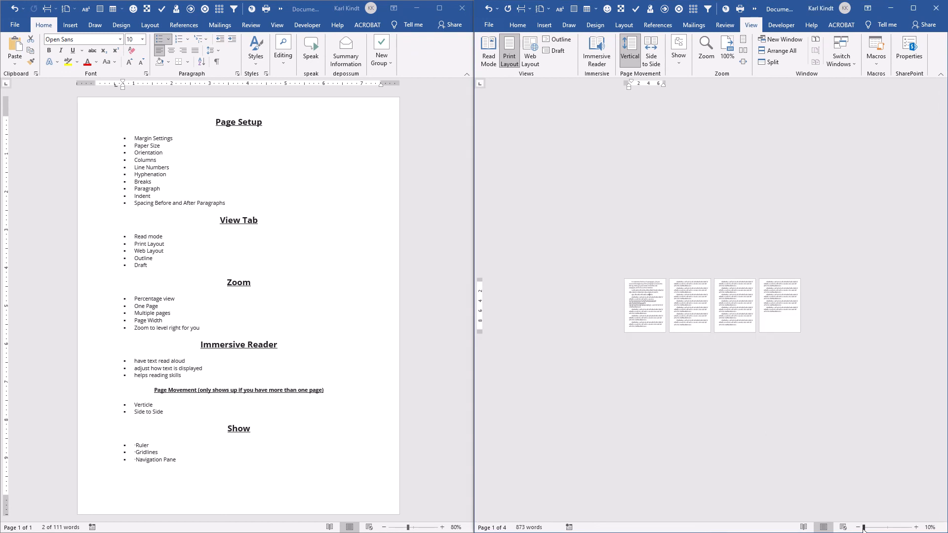
left_click_drag(864, 529, 870, 530)
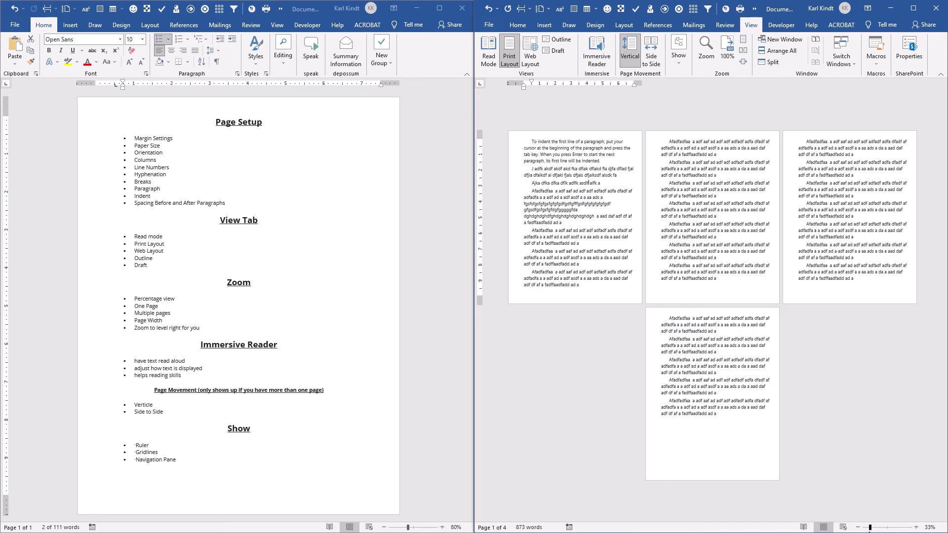
Step: Copy the second paragraph on page 4 and paste it with source formatting at the end of the long fourth paragraph on page 1
left_click(706, 353)
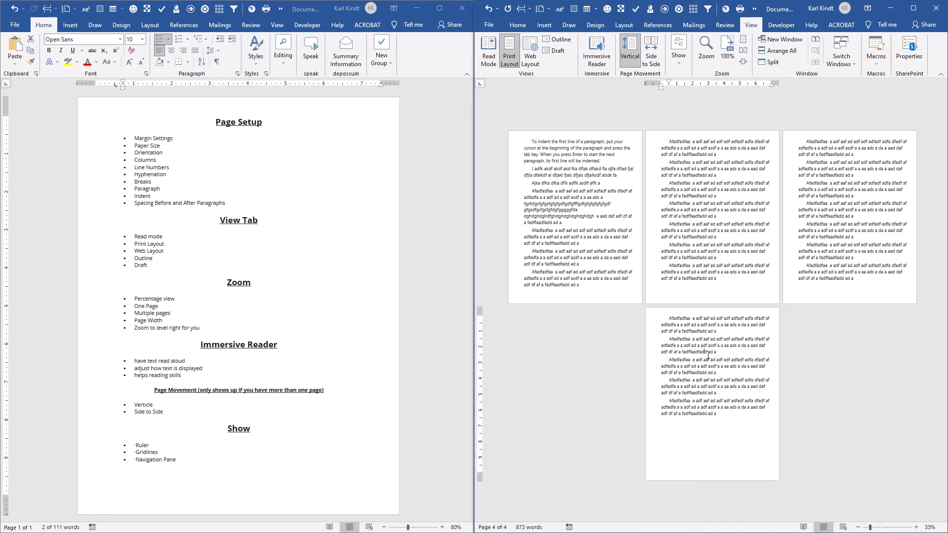
left_click_drag(718, 353, 664, 341)
right_click(682, 344)
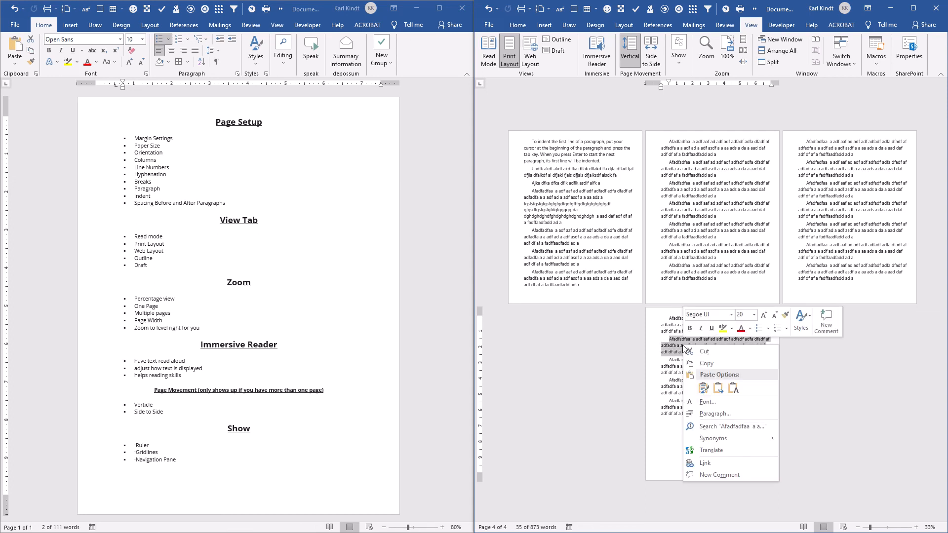
left_click(713, 366)
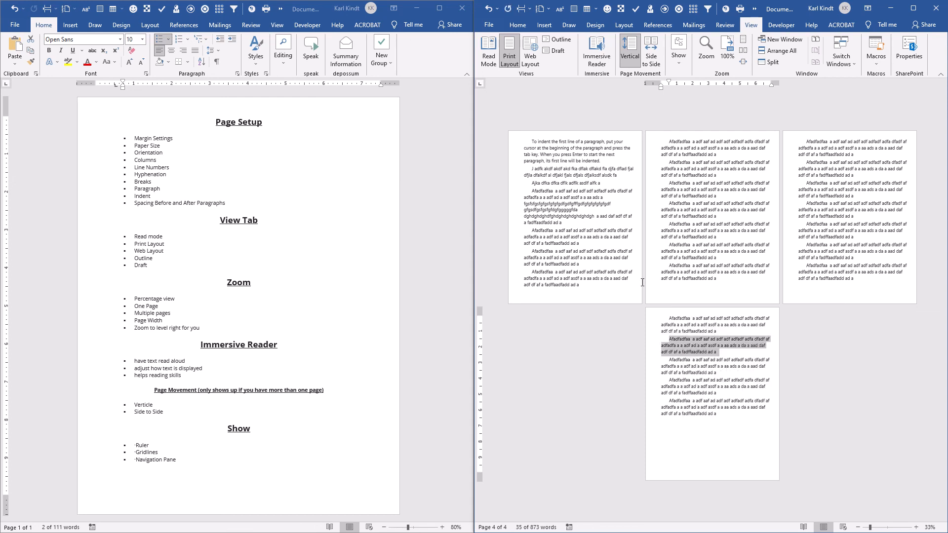
left_click(570, 222)
right_click(570, 222)
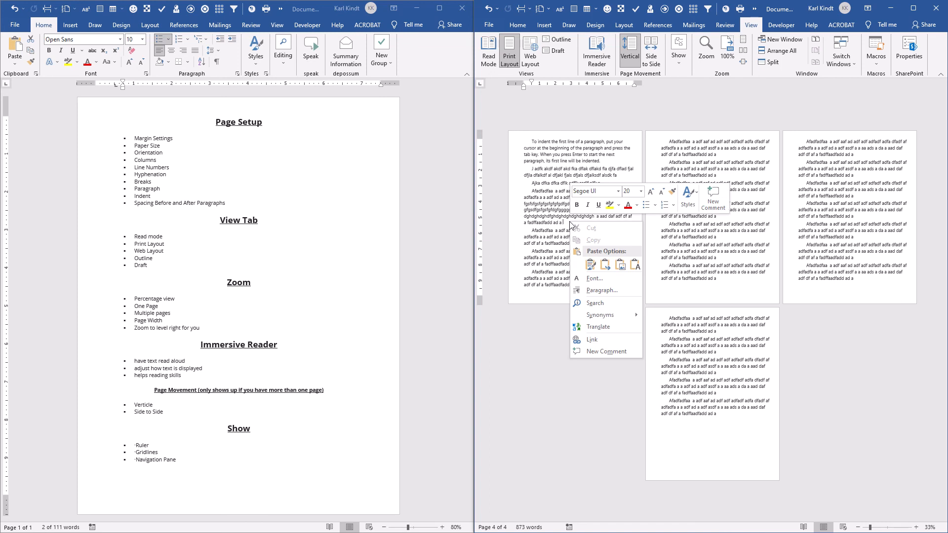
left_click(591, 264)
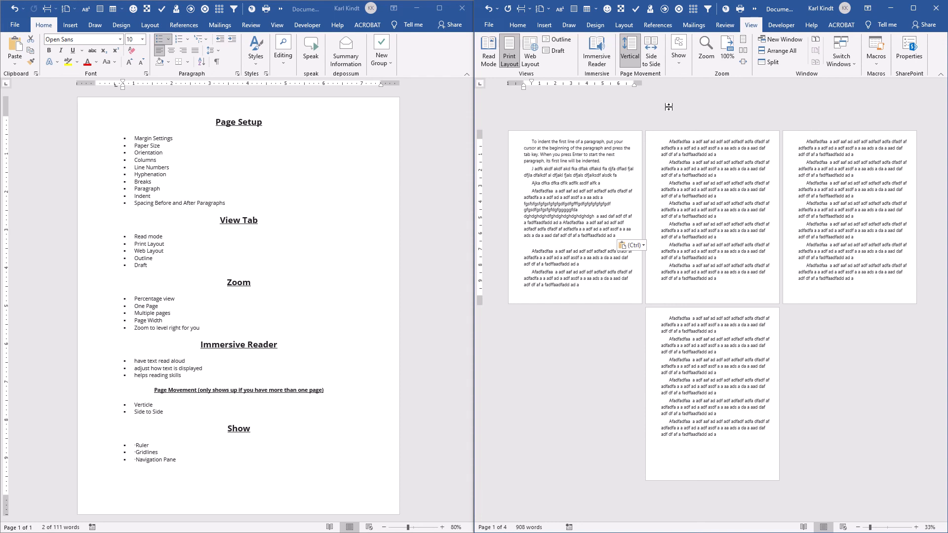
Step: Fit the filler-text document's zoom to Page width, and change it to Whole page for viewing page 1
left_click(706, 48)
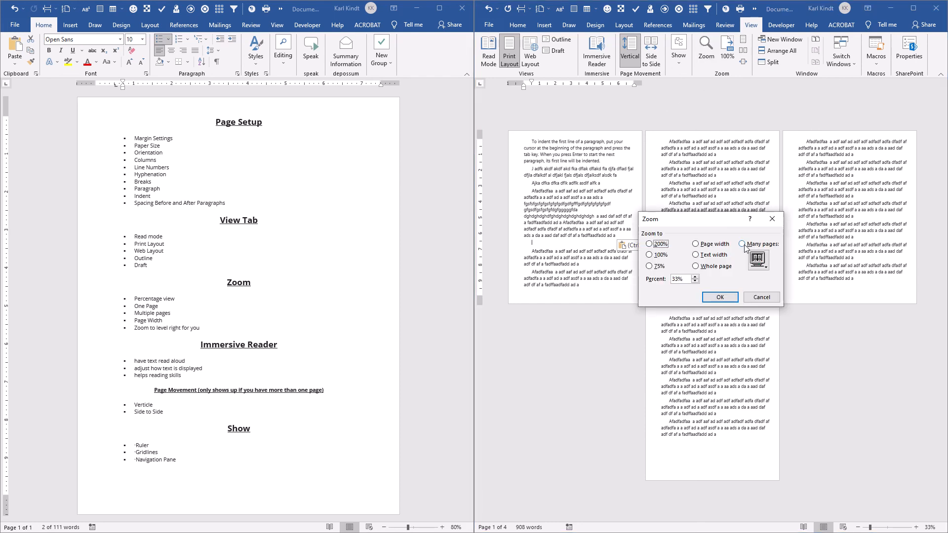
left_click(697, 244)
left_click(719, 298)
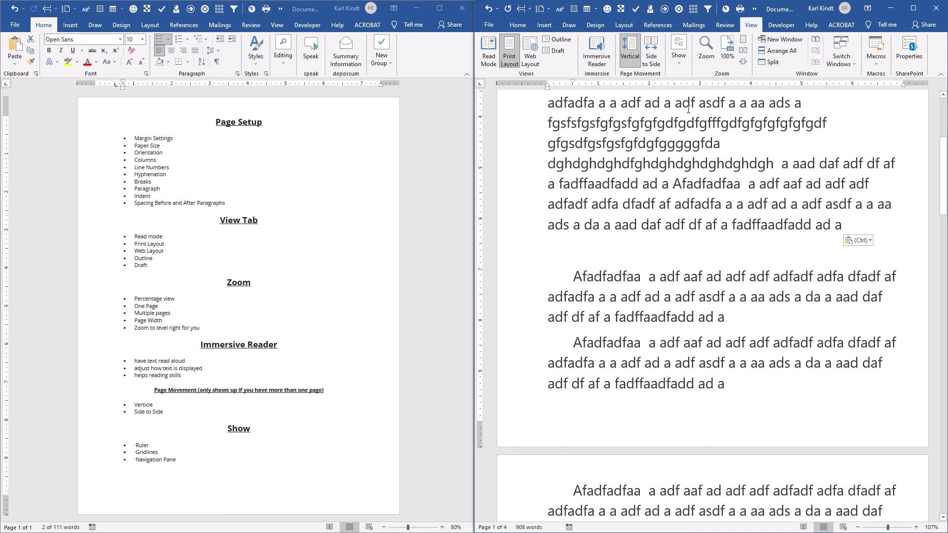
left_click(710, 59)
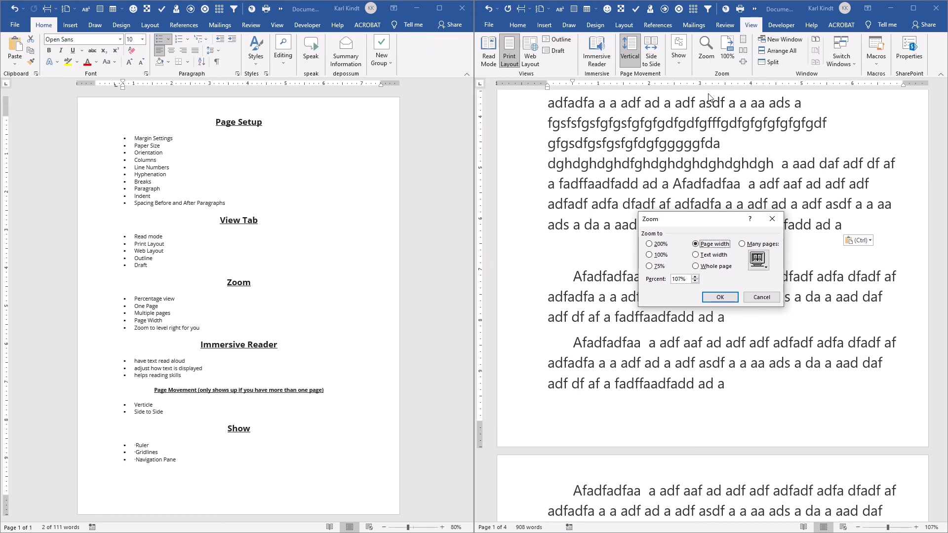
left_click(695, 267)
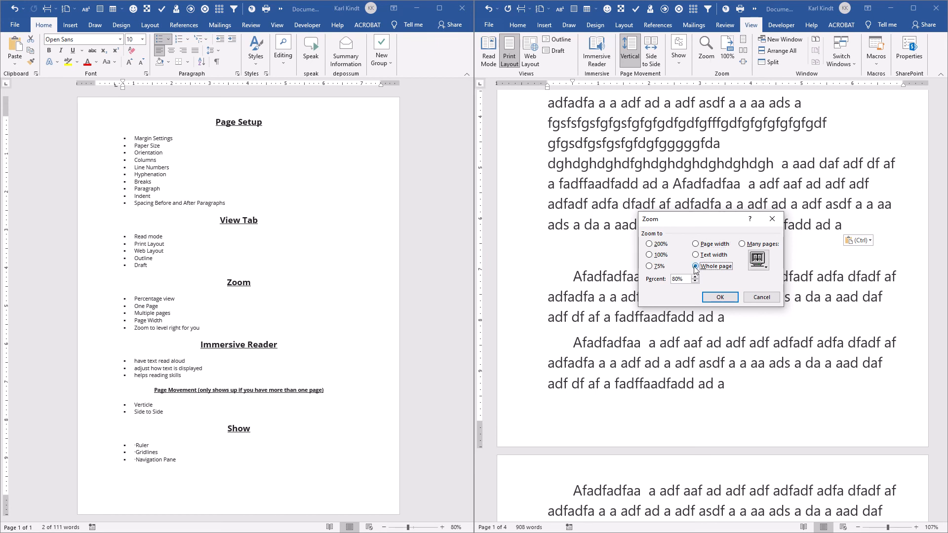
left_click(720, 297)
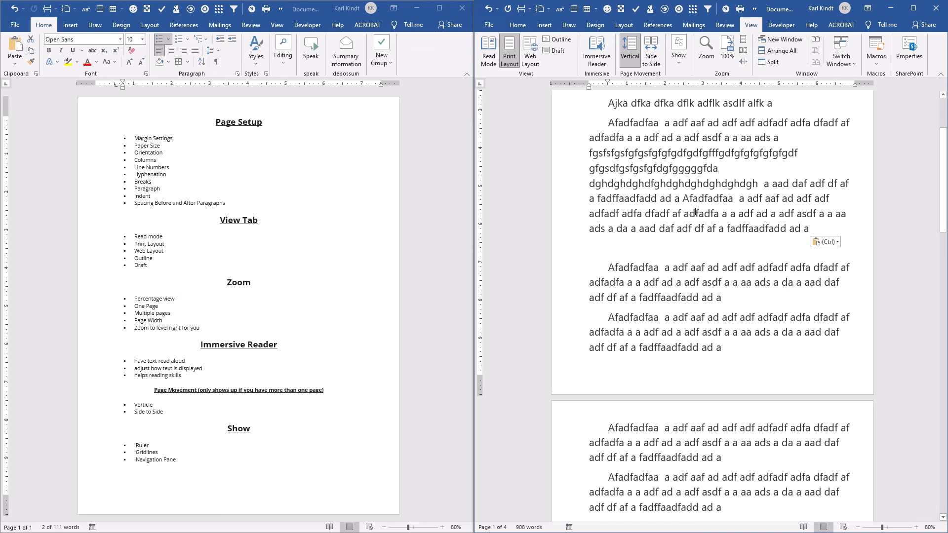
scroll(695, 212, "up", 5)
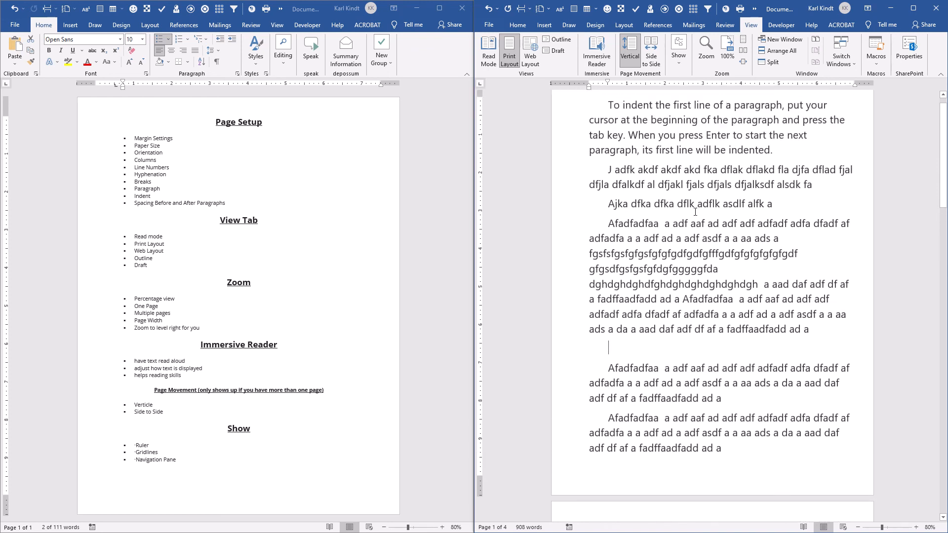
scroll(695, 212, "up", 1)
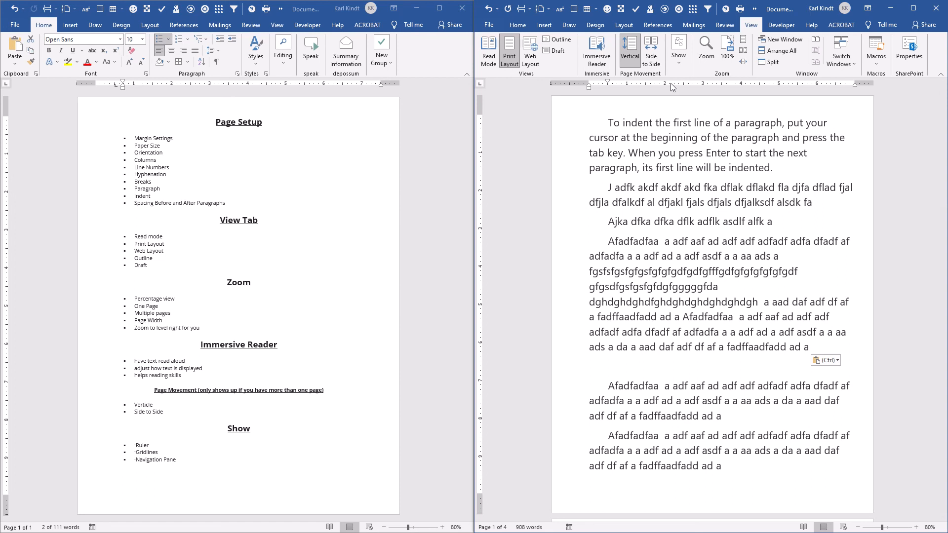
Step: Set the filler-text document's page movement to Side to Side and display its pages as thumbnails
left_click(651, 53)
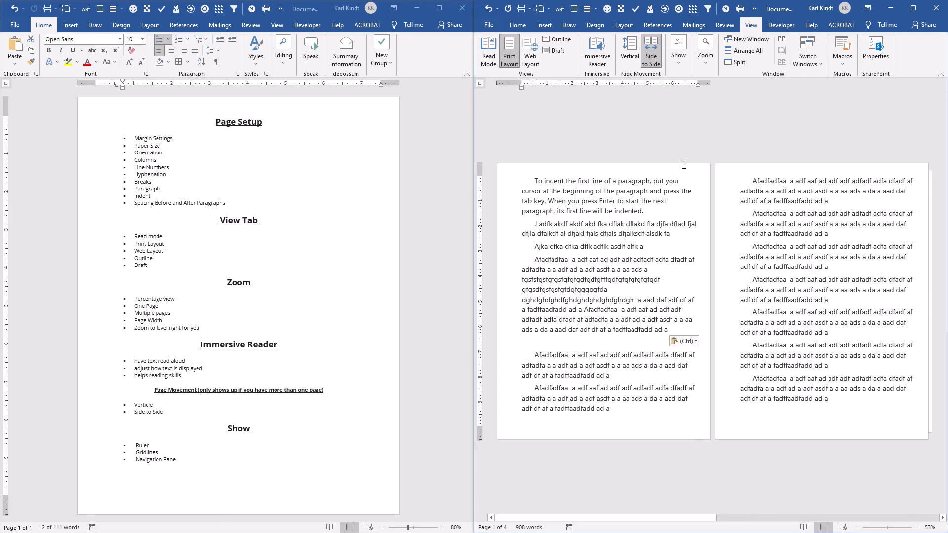
left_click(679, 64)
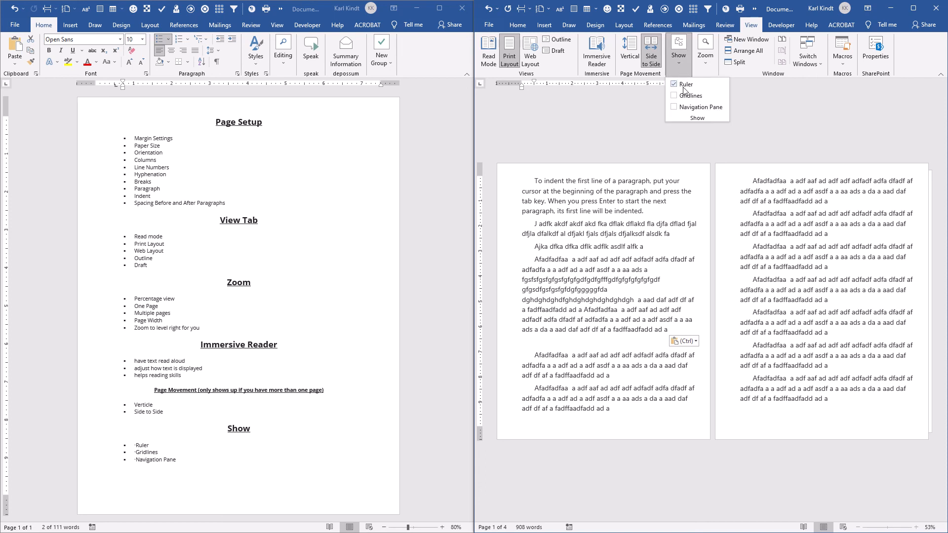
left_click(709, 61)
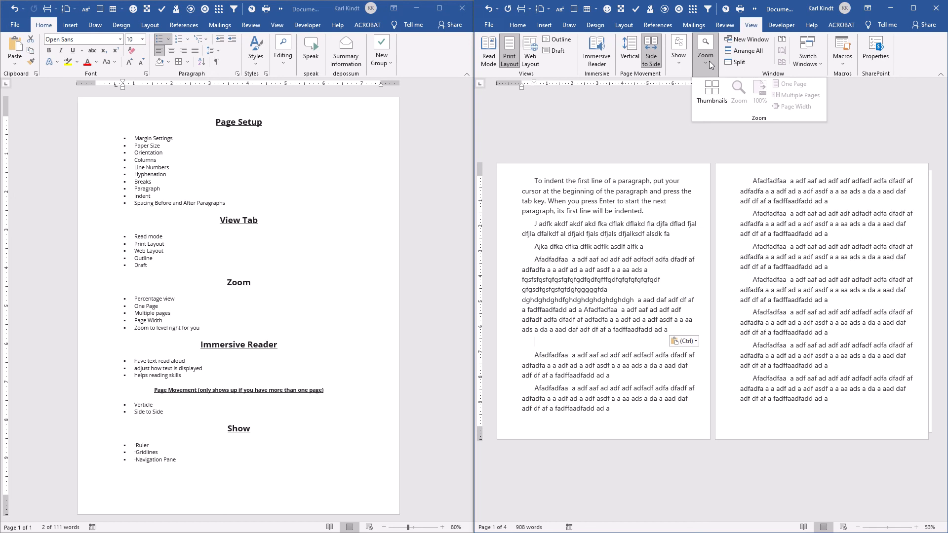
left_click(711, 92)
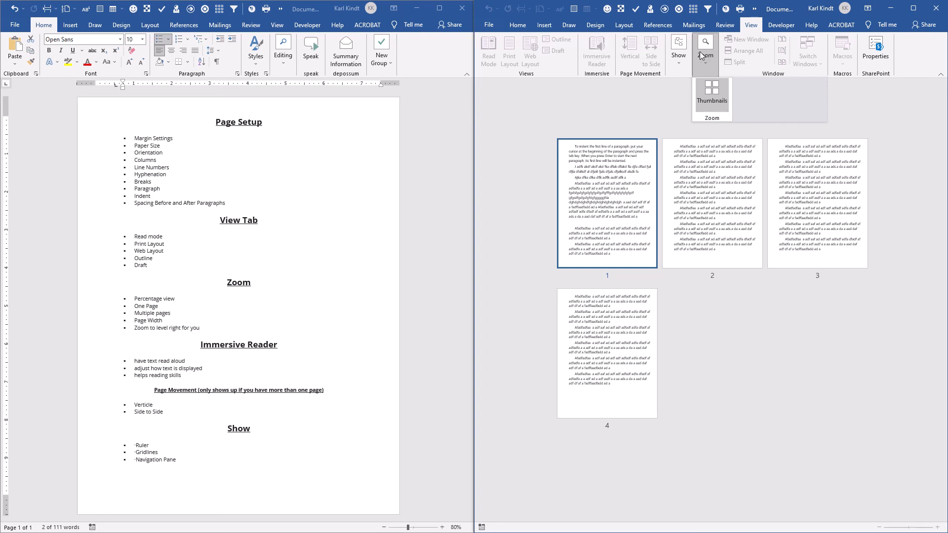
Step: Examine which Show and Zoom options are available while the pages are displayed as thumbnails
left_click(683, 61)
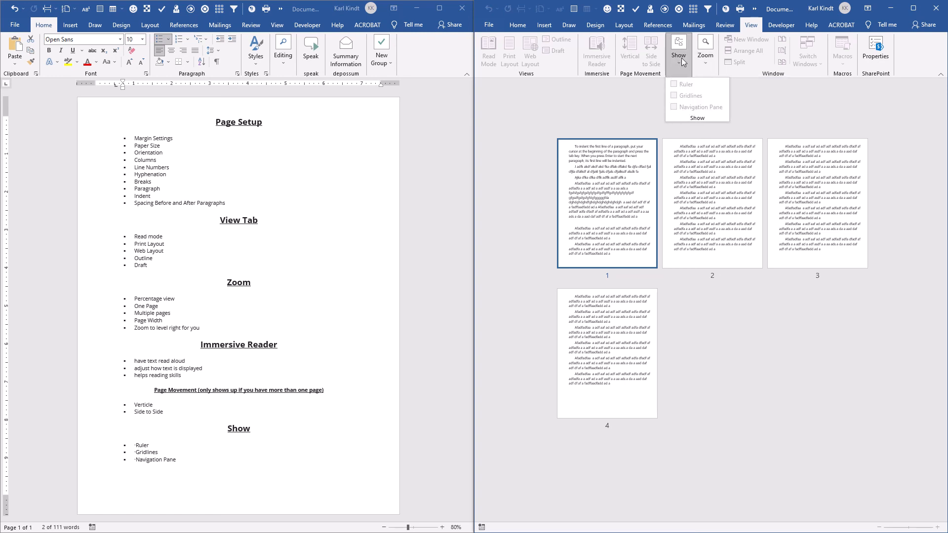
left_click(702, 50)
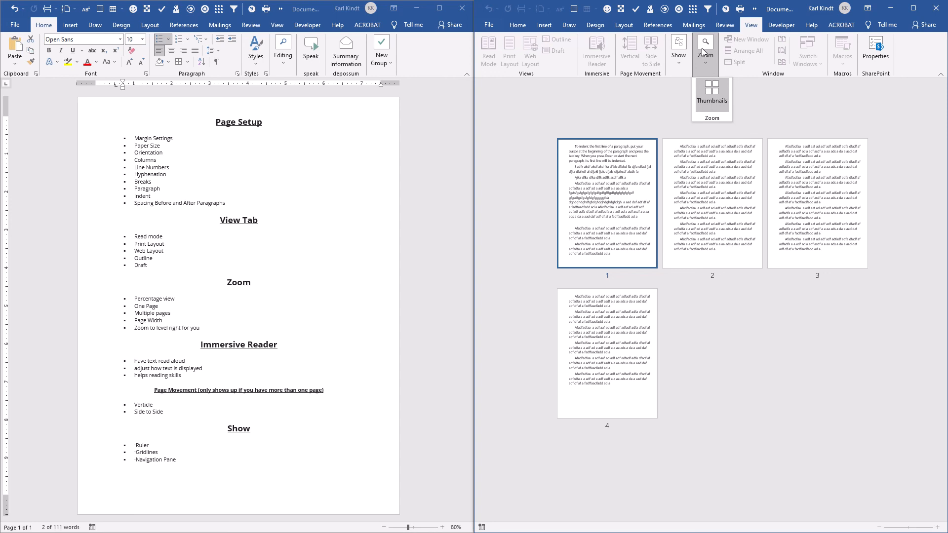
left_click(741, 34)
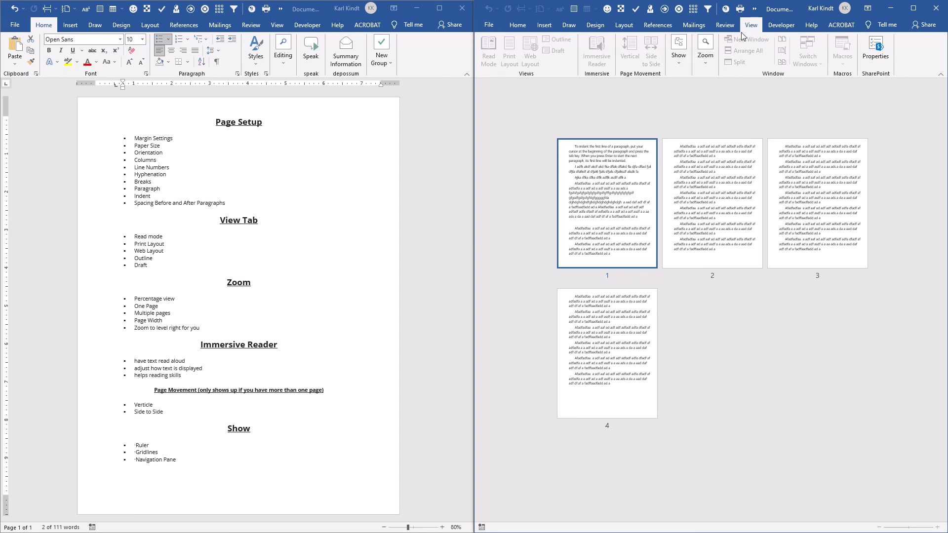
left_click(680, 61)
left_click(603, 113)
left_click(705, 61)
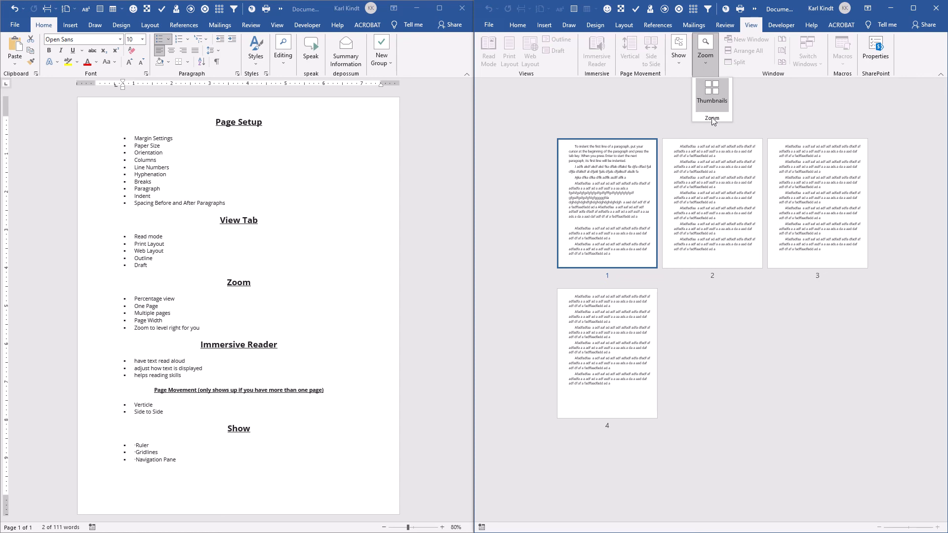
left_click(680, 63)
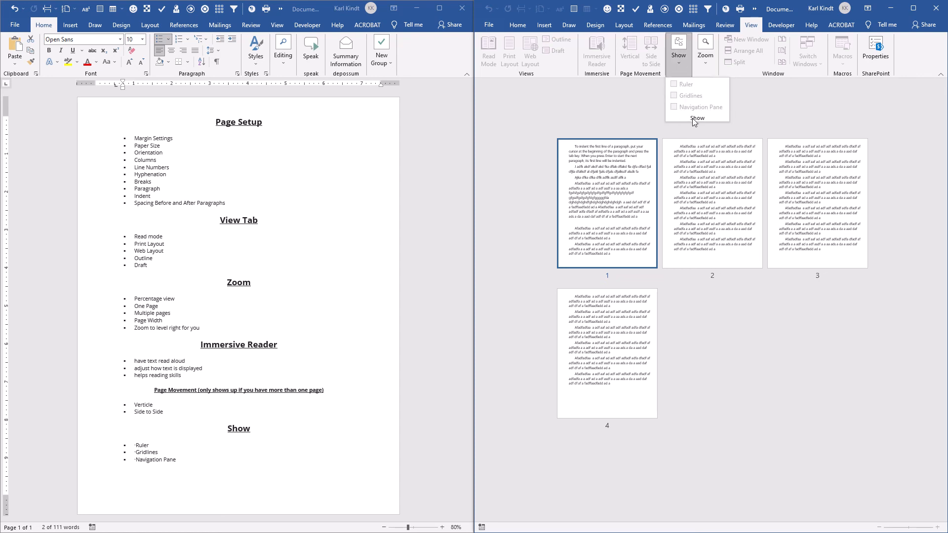
left_click(689, 43)
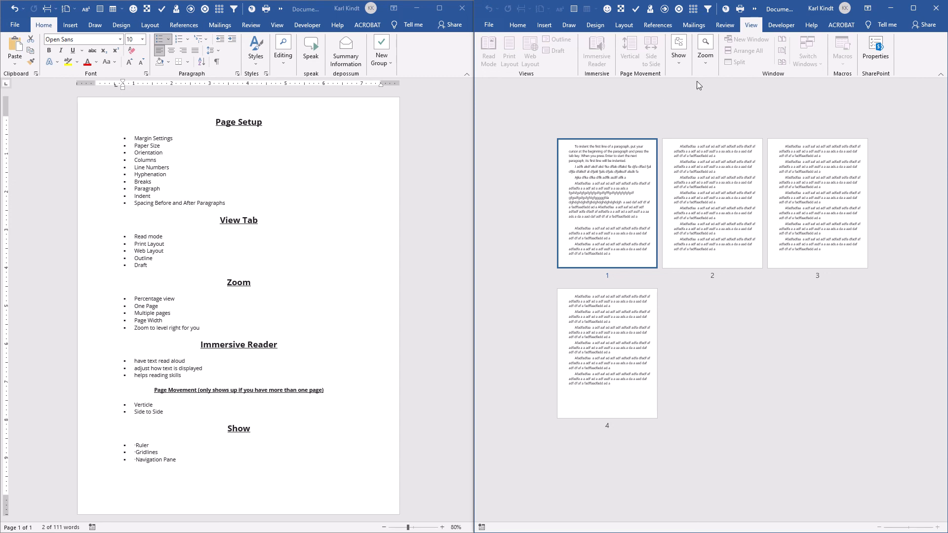
Step: Maximize the filler-text document's window and toggle Thumbnails off and on, finishing in the side-to-side page view
left_click(913, 11)
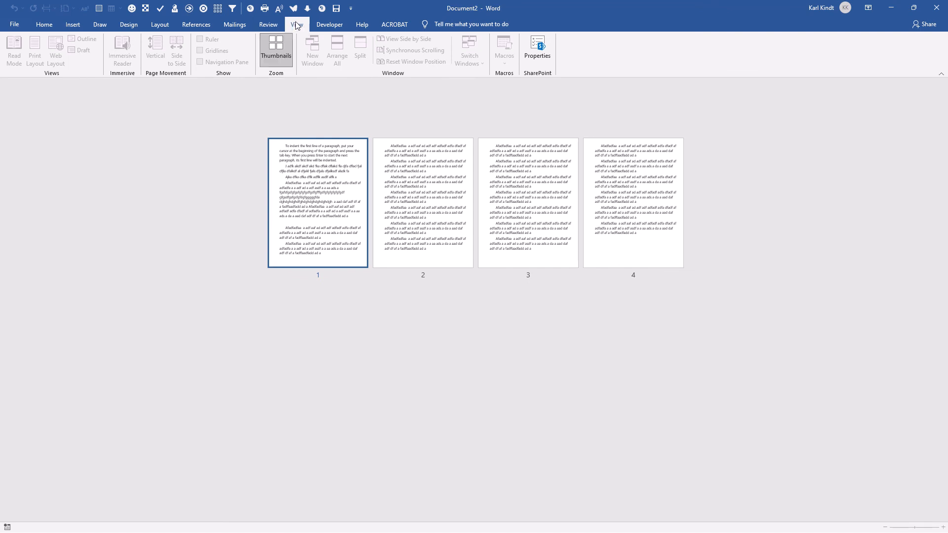
left_click(276, 56)
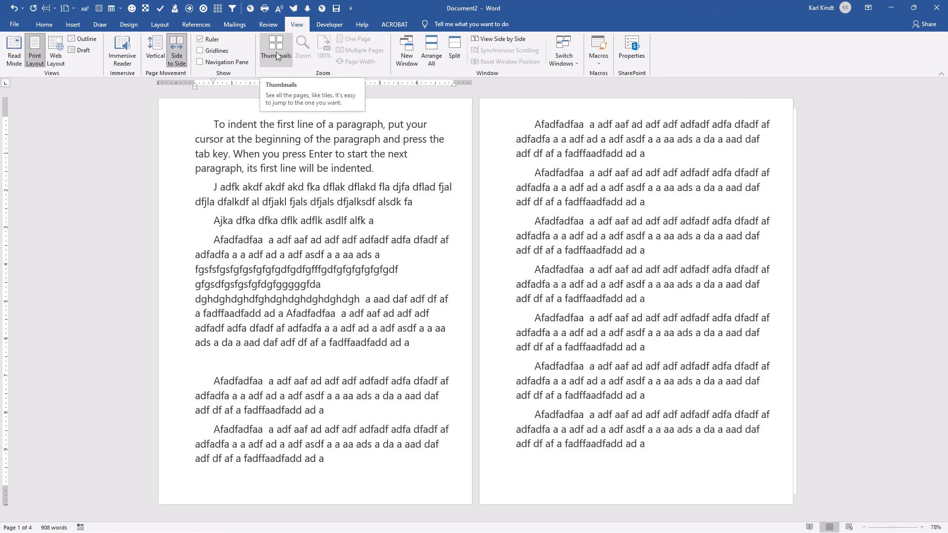
left_click(277, 48)
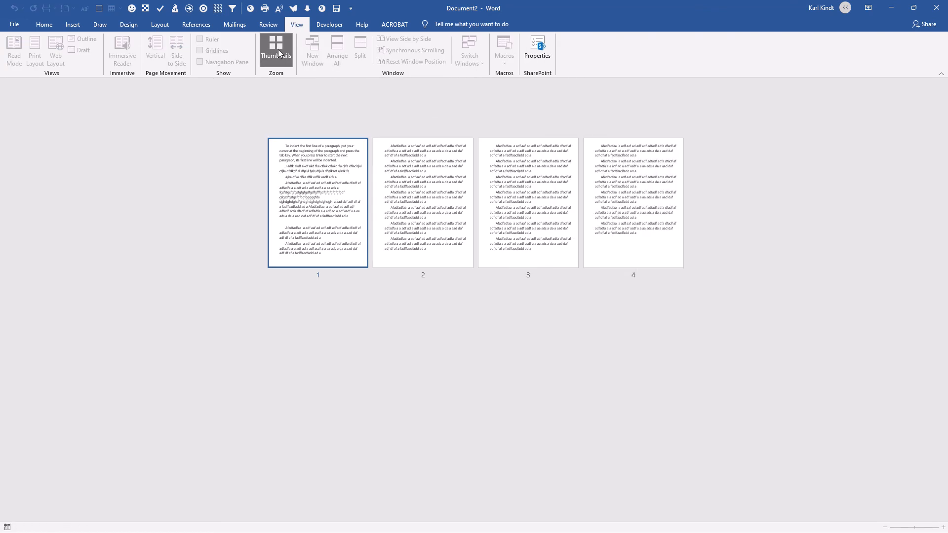
left_click(277, 50)
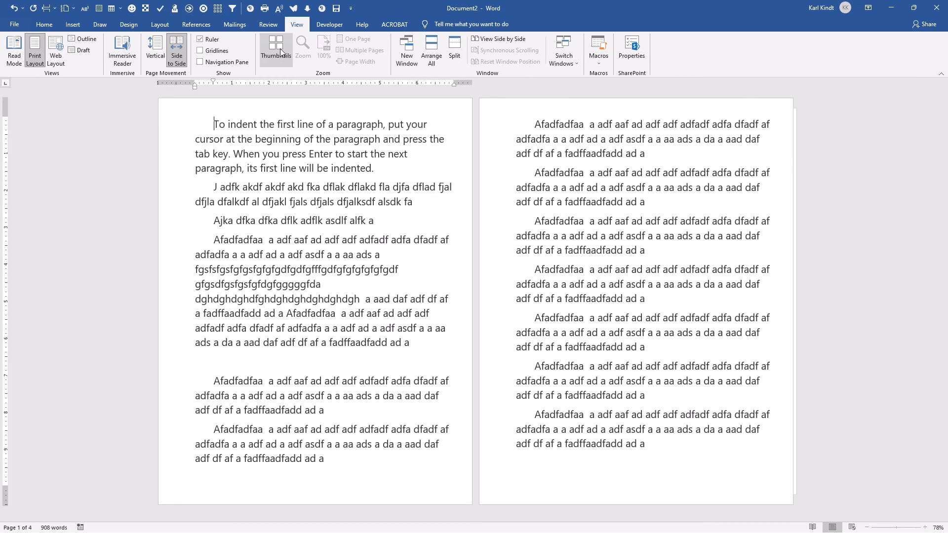
left_click(280, 48)
left_click(280, 48)
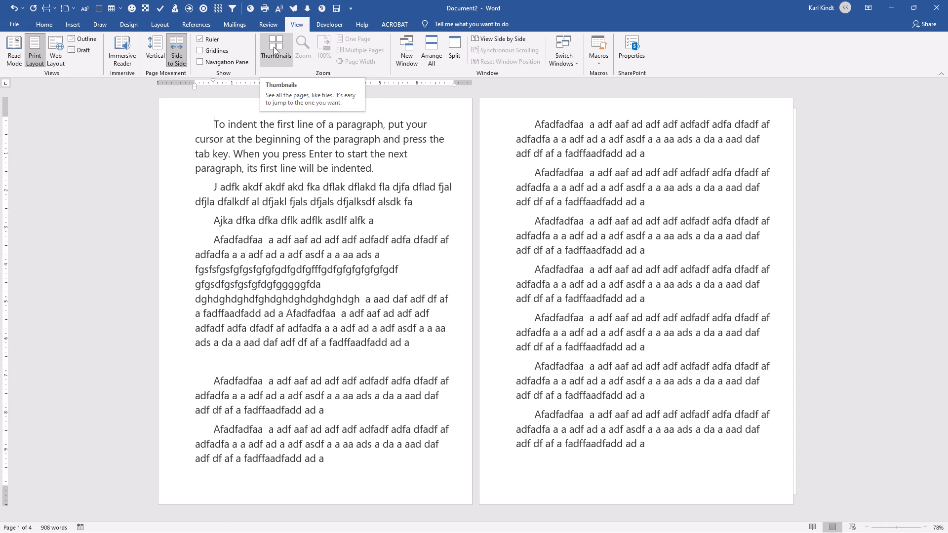
left_click(273, 47)
left_click(273, 47)
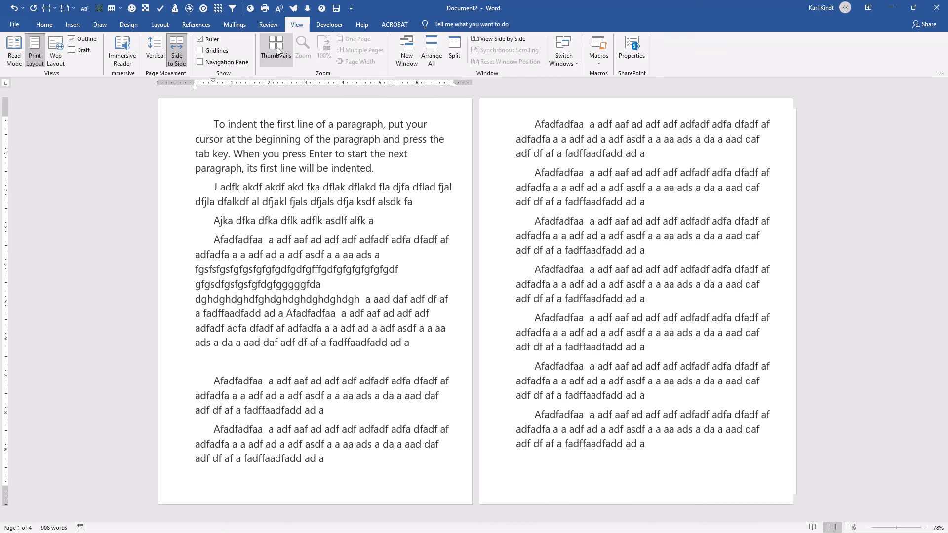
Step: Return the page movement to Vertical and place the filler-text document's window beside the topic list again
left_click(155, 48)
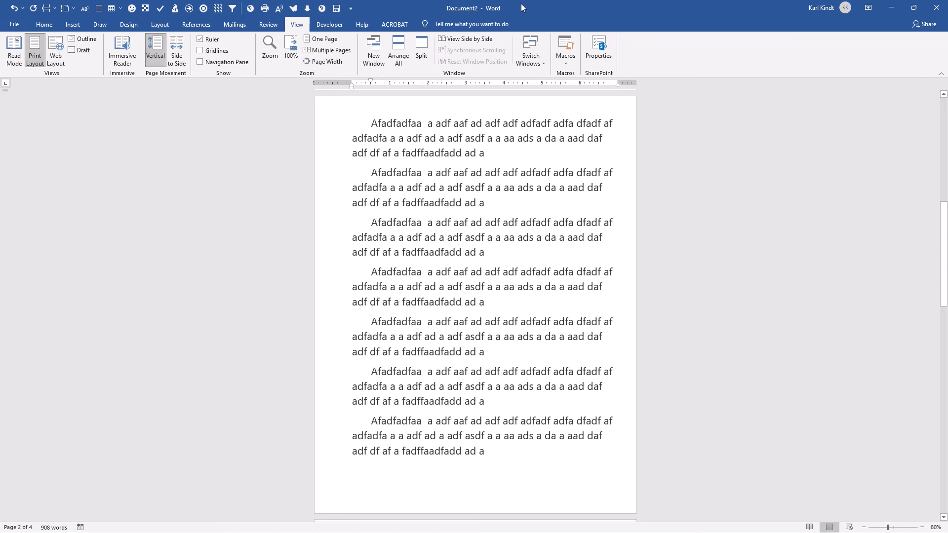
left_click_drag(521, 4, 943, 74)
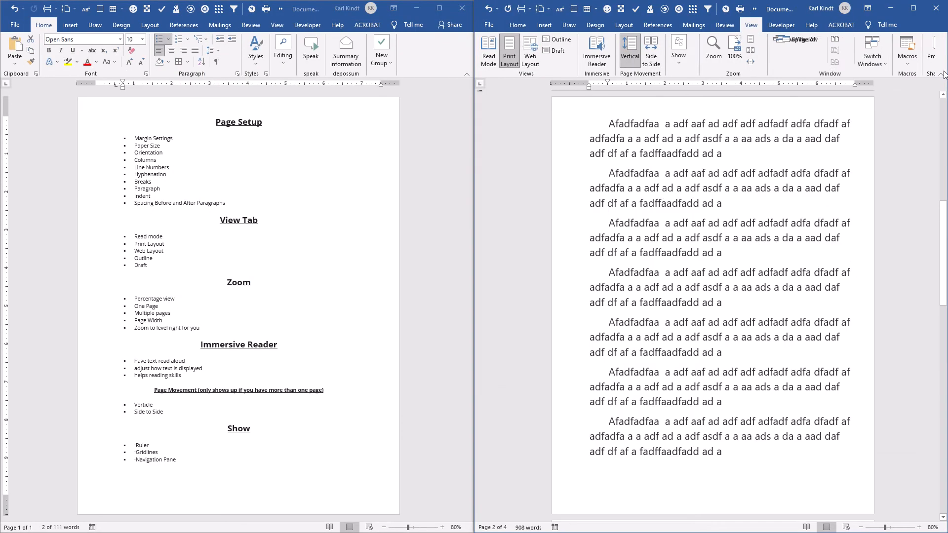